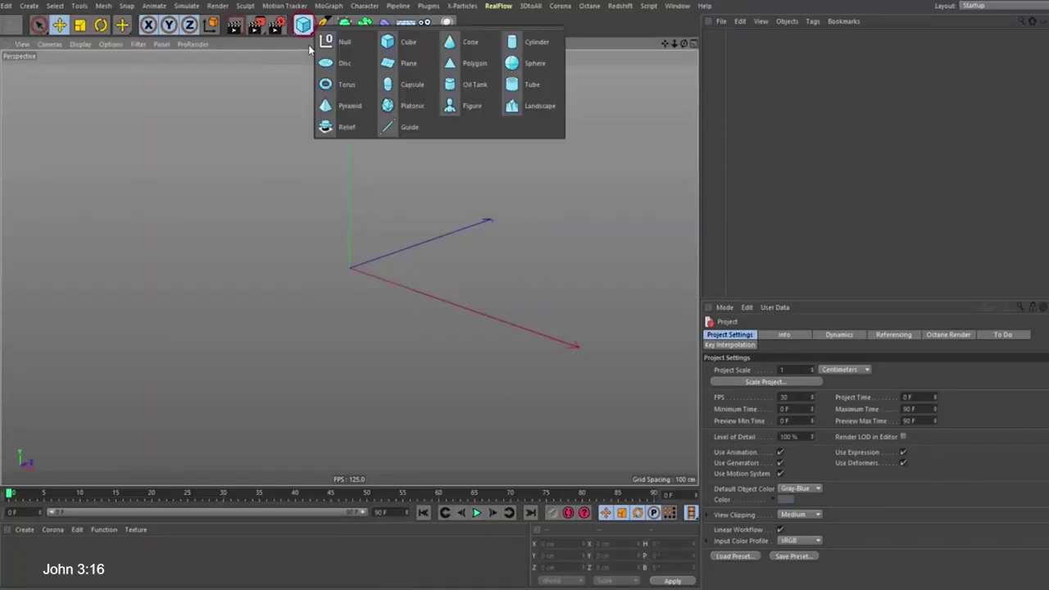
Add a plane primitive and narrow its width to about 202 cm
click(406, 64)
alt+drag(382, 366, 410, 409)
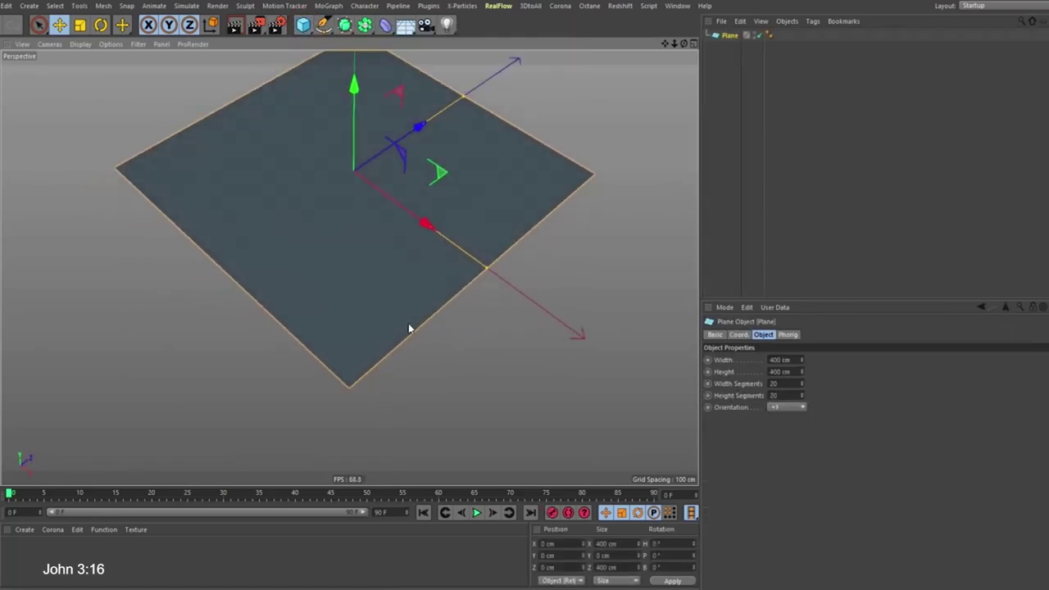
alt+right_drag(409, 318, 363, 261)
alt+middle_drag(363, 261, 367, 306)
mouse_move(370, 285)
alt+right_down()
mouse_move(377, 263)
mouse_move(496, 418)
alt+right_up()
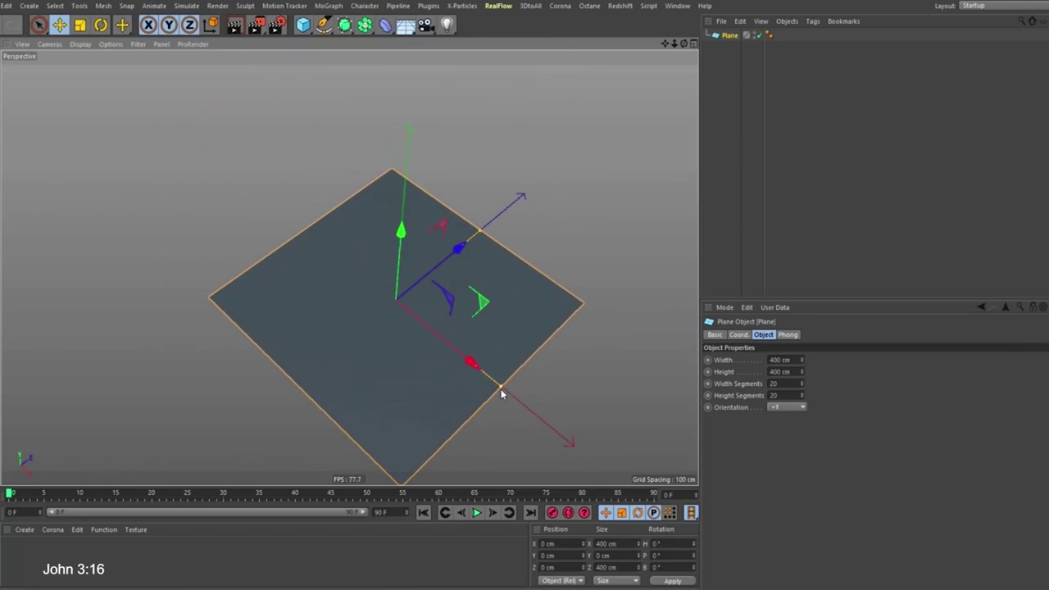
mouse_move(502, 395)
mouse_down()
mouse_move(445, 352)
mouse_move(369, 328)
mouse_move(373, 311)
mouse_move(323, 303)
mouse_move(398, 252)
mouse_move(403, 286)
mouse_move(340, 239)
mouse_move(347, 339)
mouse_move(347, 251)
mouse_move(382, 353)
mouse_move(360, 227)
mouse_move(350, 327)
mouse_move(351, 281)
mouse_move(366, 261)
mouse_move(363, 304)
mouse_up()
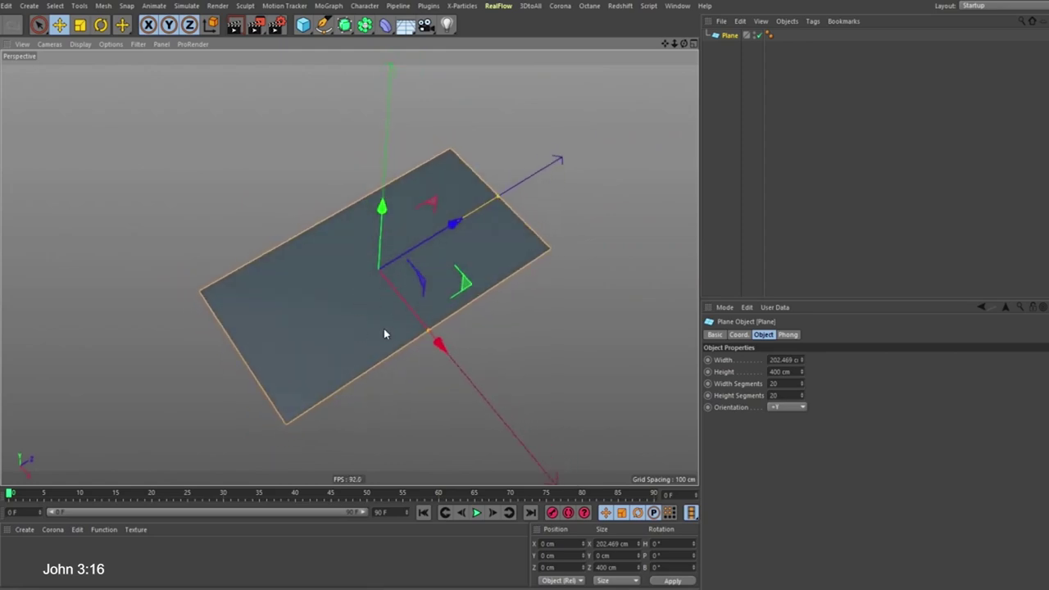
Display the plane's mesh lines over its shading and set its width to 200 cm
key(n)
key(b)
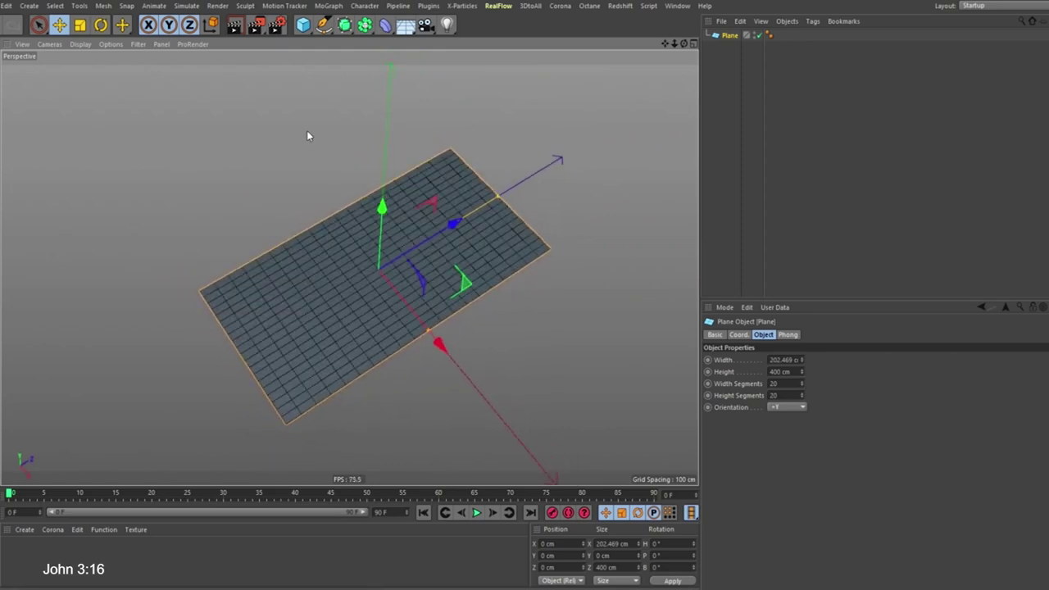
click(780, 360)
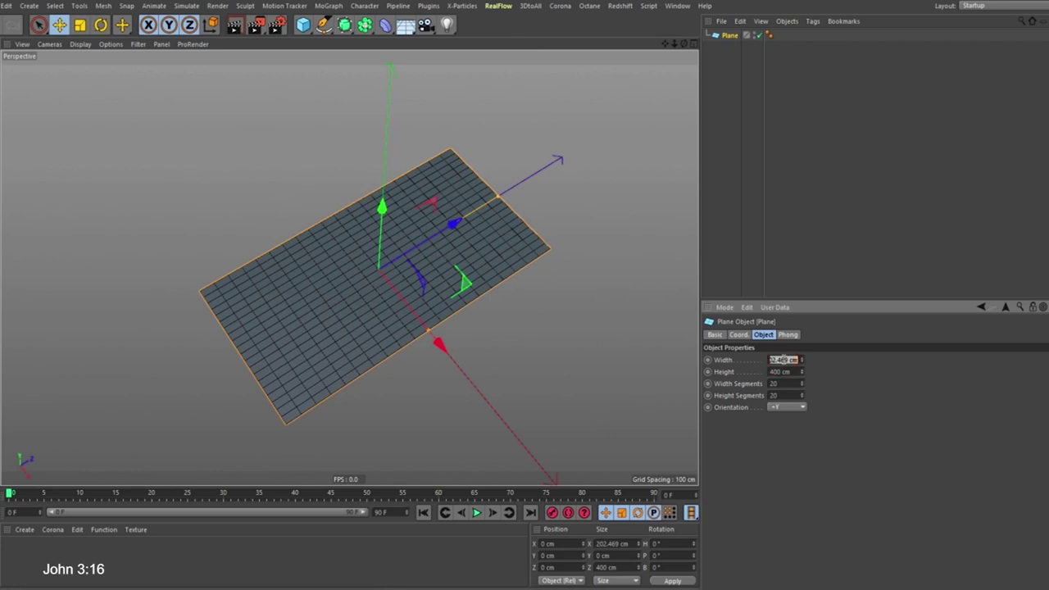
text(200)
key(Return)
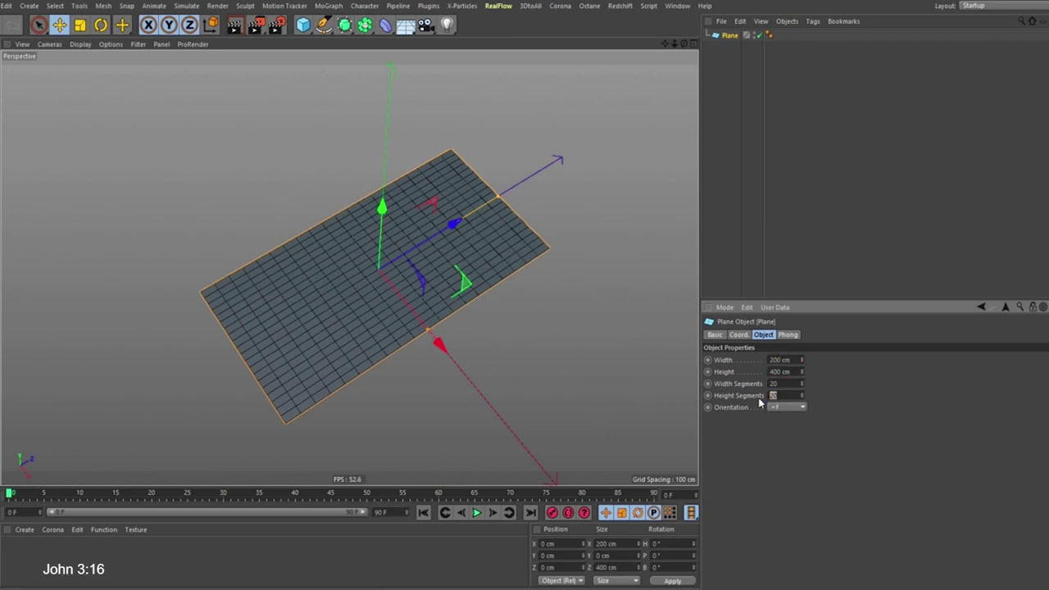
Set the plane's height segments to 40 and inspect the resulting mesh grid
key(Return)
alt+drag(366, 253, 367, 277)
alt+right_drag(370, 284, 372, 214)
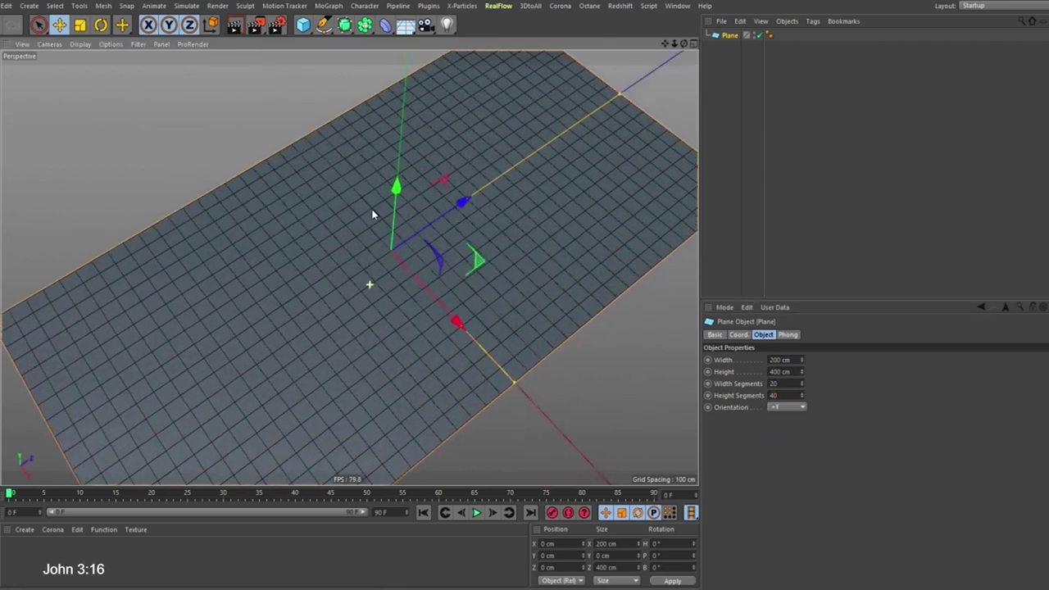
alt+drag(346, 327, 321, 327)
scroll(482, 402, down, 4)
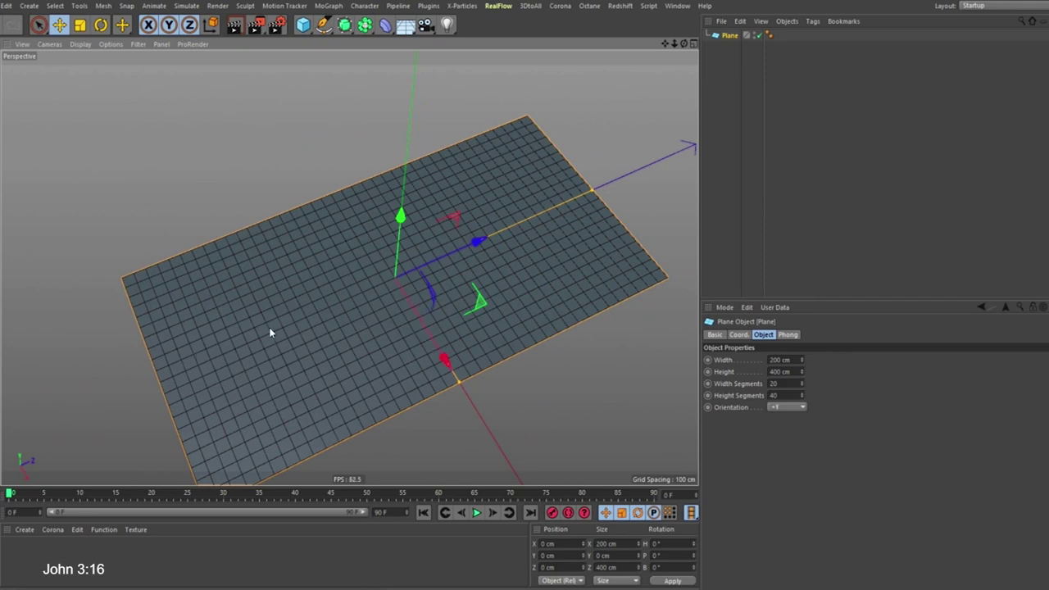
Set the plane's width segments to 40 and its height segments to 80
click(783, 383)
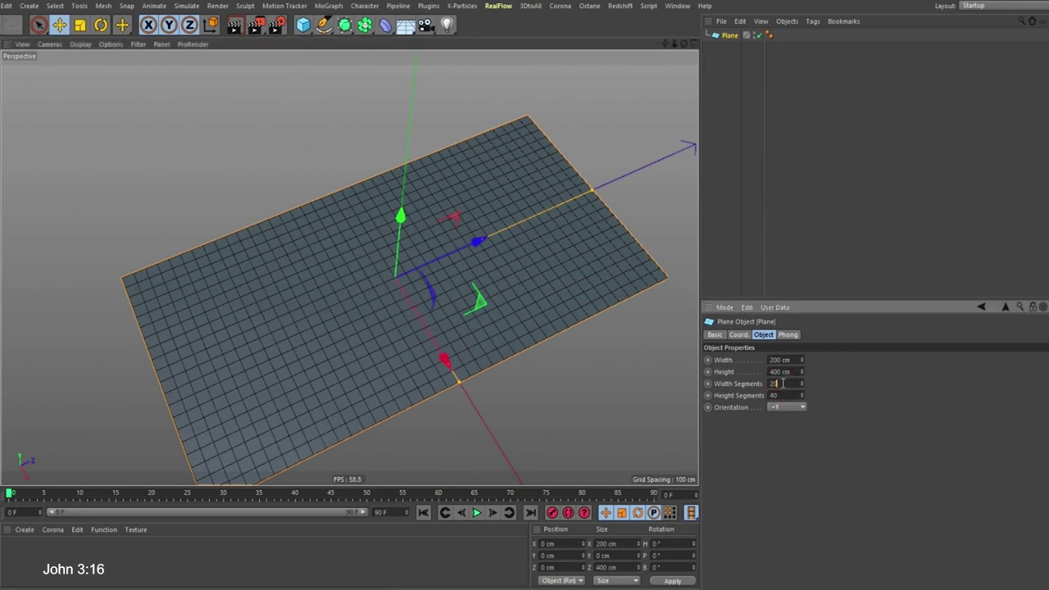
text(40)
key(Return)
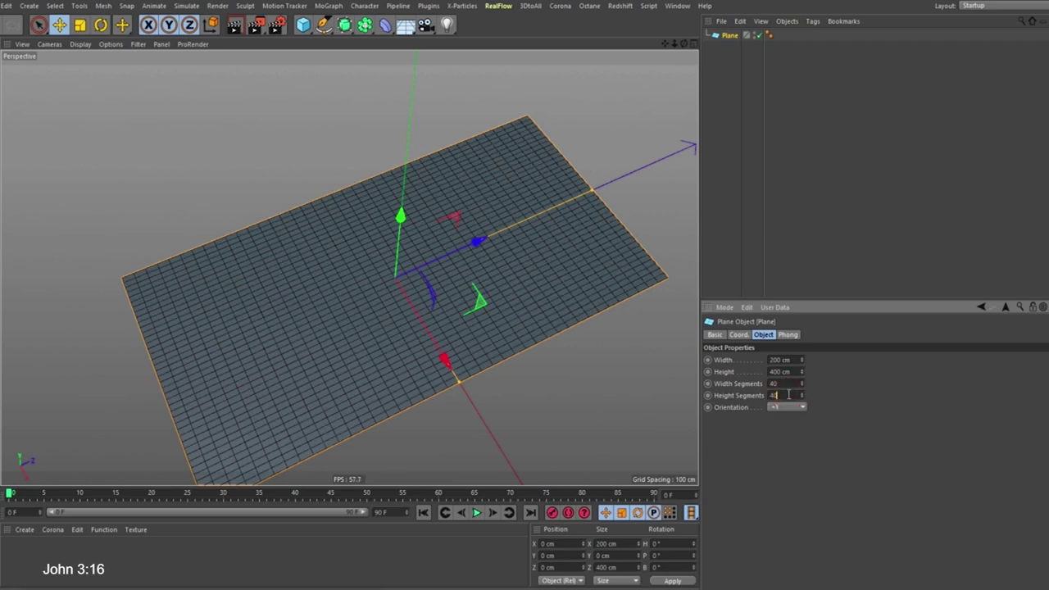
text(2)
key(Return)
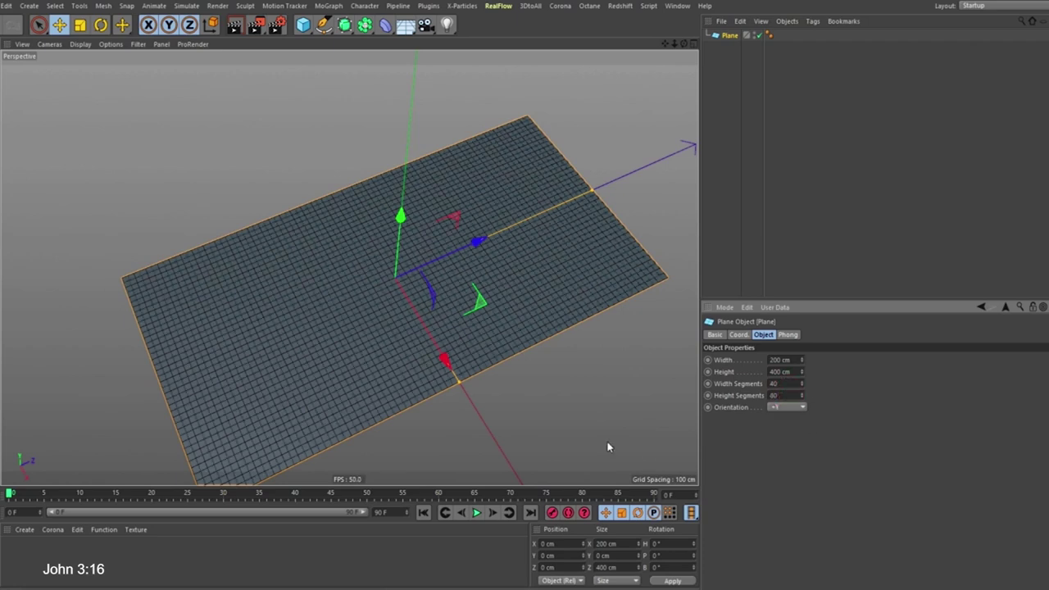
alt+drag(230, 281, 259, 308)
alt+right_drag(335, 280, 800, 353)
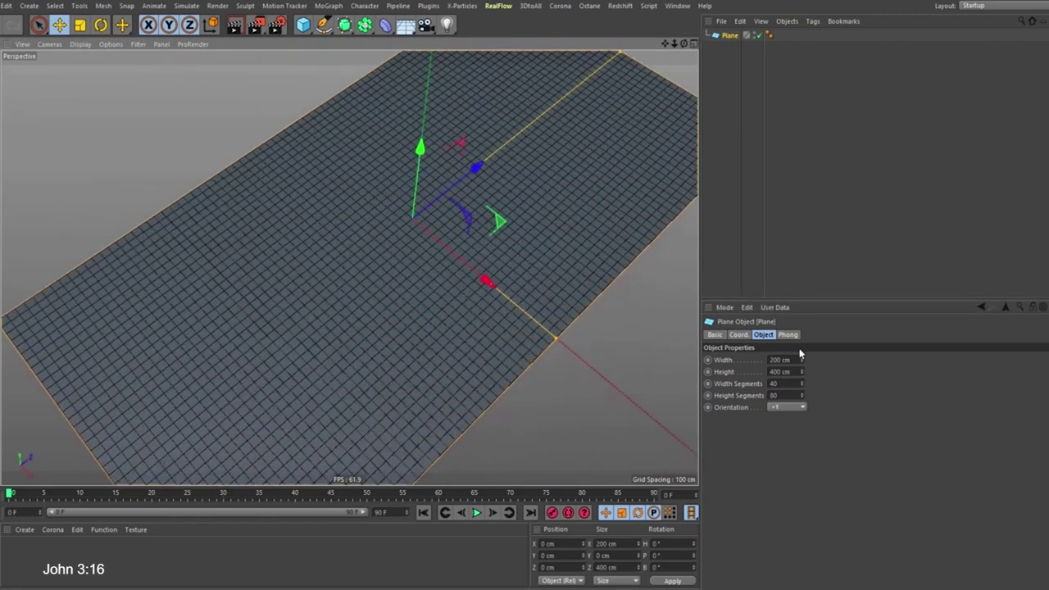
Increase the plane's subdivision to 80 width segments and 160 height segments
click(783, 385)
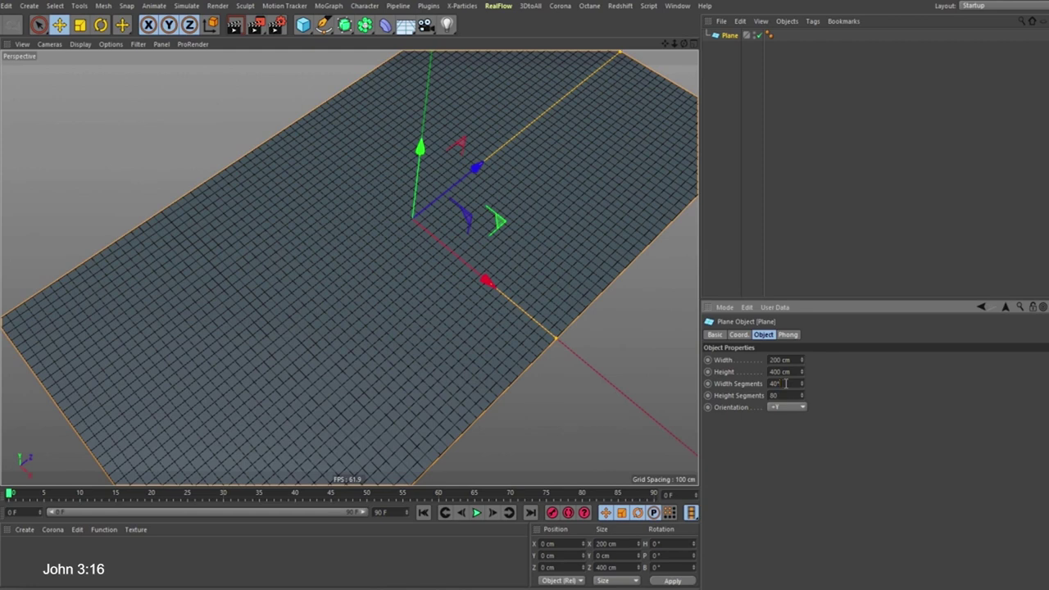
text(80)
key(Return)
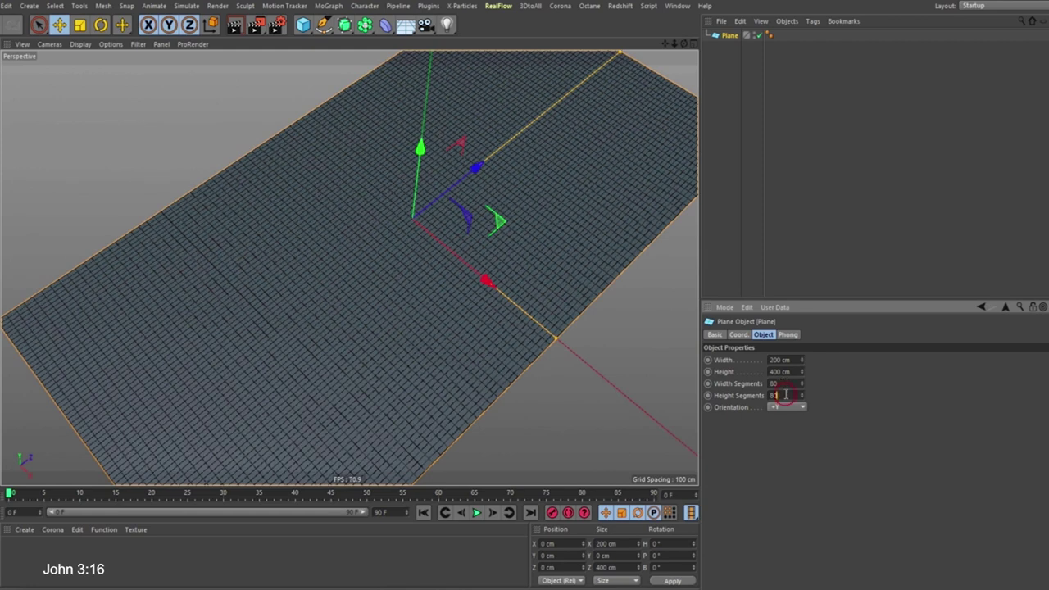
key(Return)
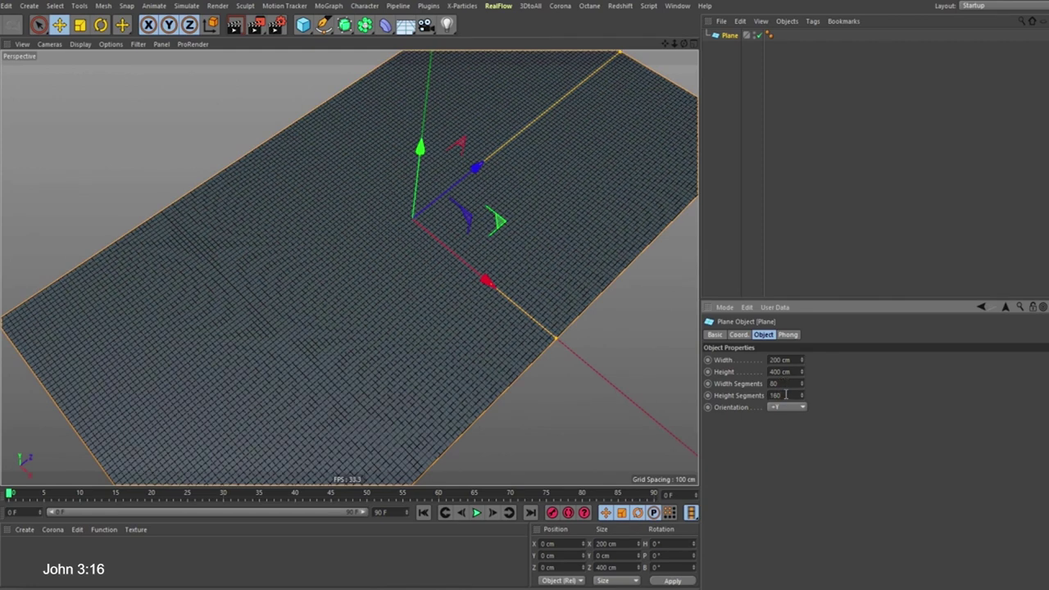
alt+right_drag(416, 274, 336, 369)
alt+drag(391, 286, 318, 268)
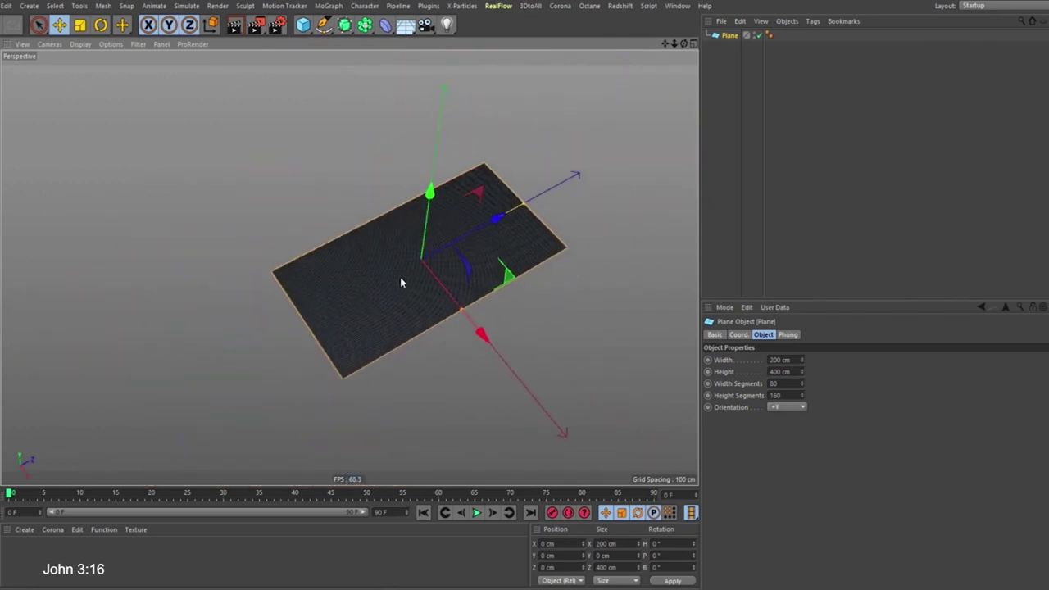
alt+right_drag(418, 263, 448, 215)
alt+drag(450, 215, 492, 279)
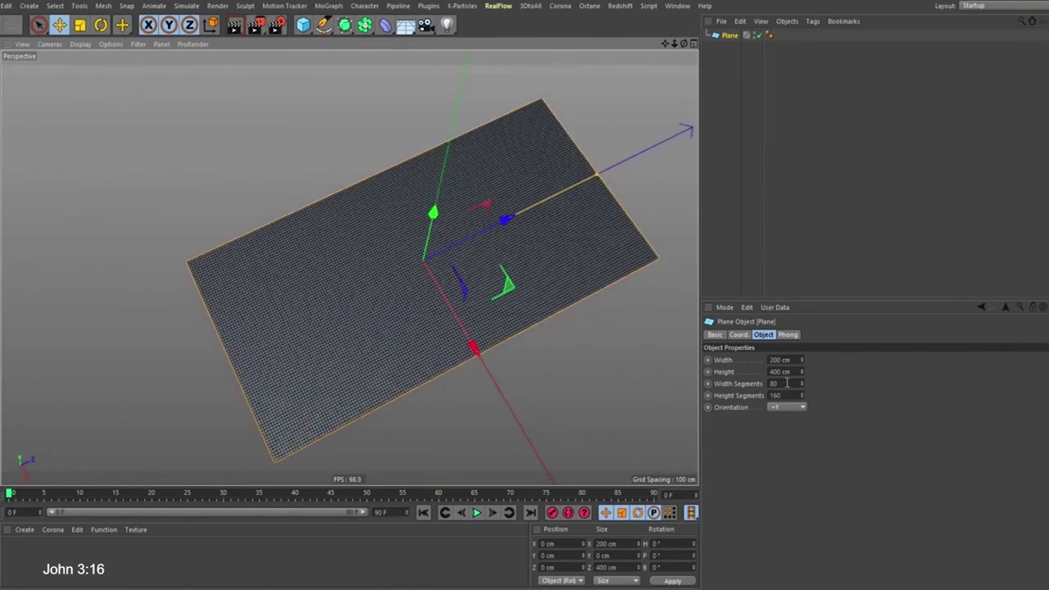
Refine the plane to 100 width segments and 200 height segments
double_click(785, 384)
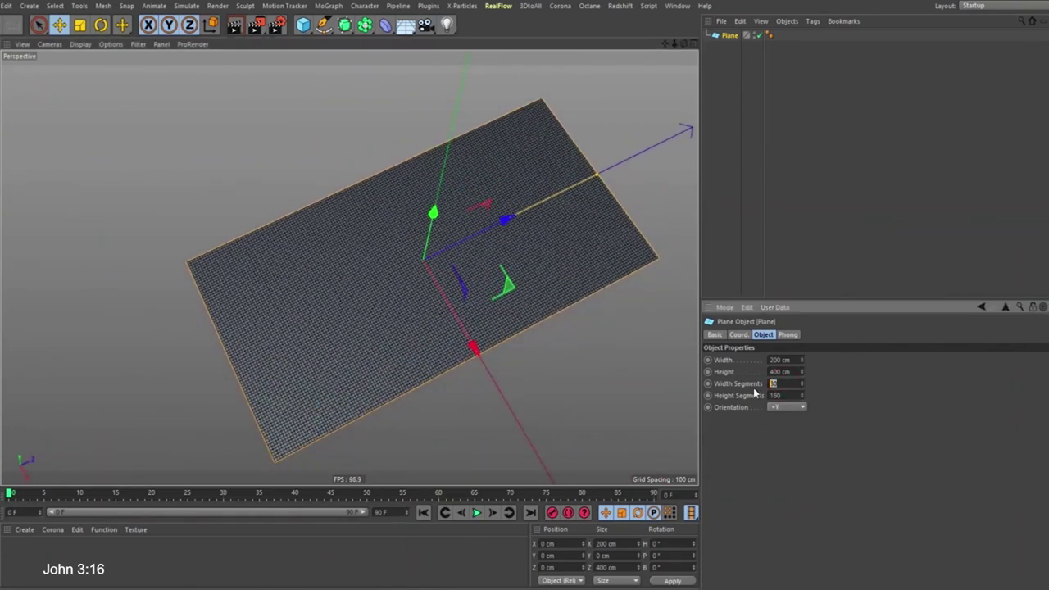
text(100)
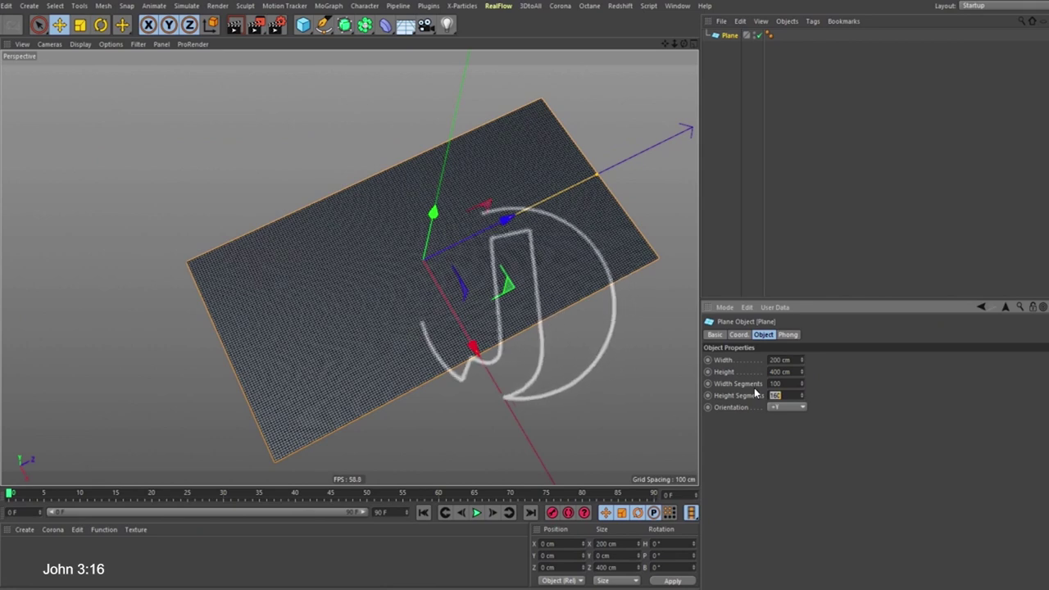
double_click(775, 396)
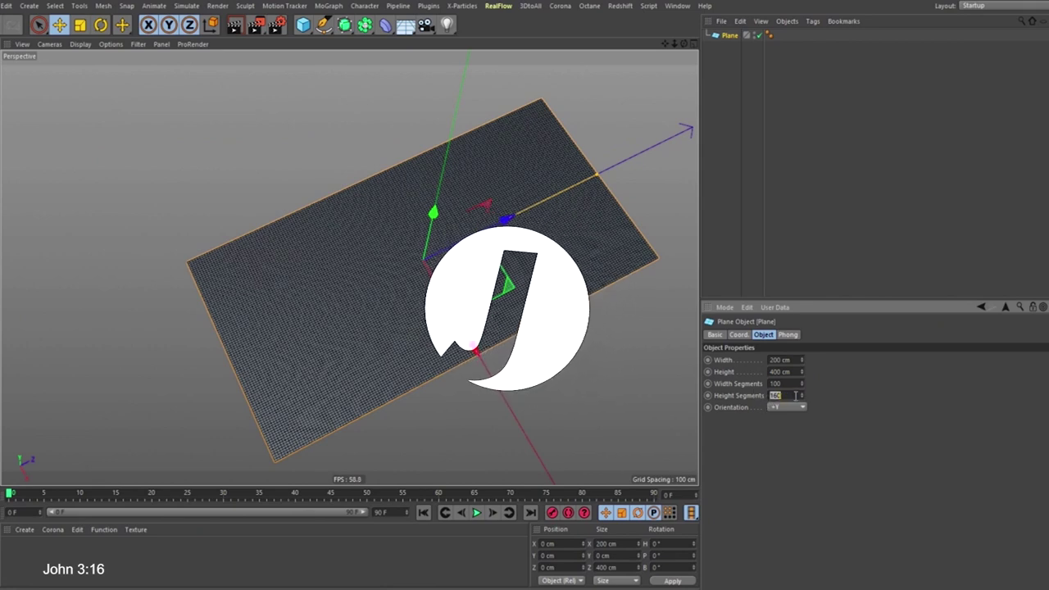
text(1)
text(00)
key(Return)
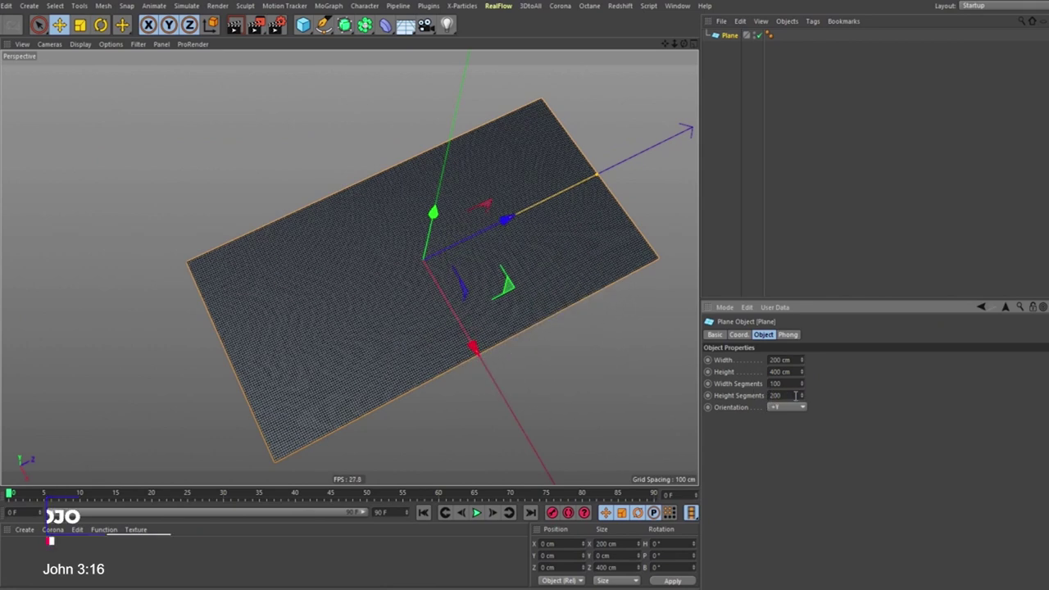
alt+drag(393, 291, 381, 304)
alt+right_drag(380, 314, 355, 295)
alt+drag(372, 259, 363, 270)
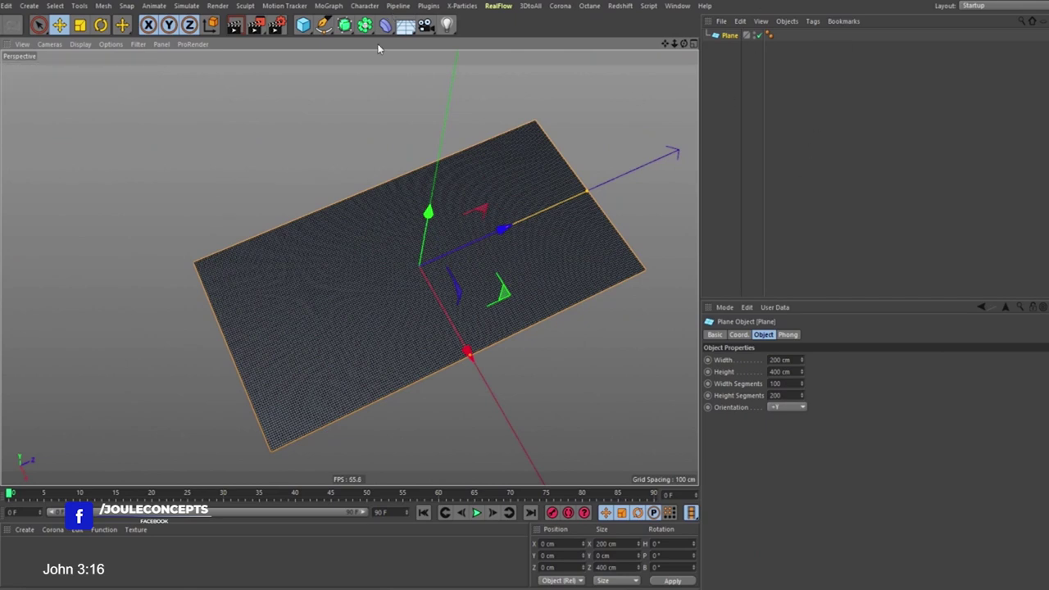
Add a capsule primitive and shrink its radius to about 9.7 cm
click(302, 25)
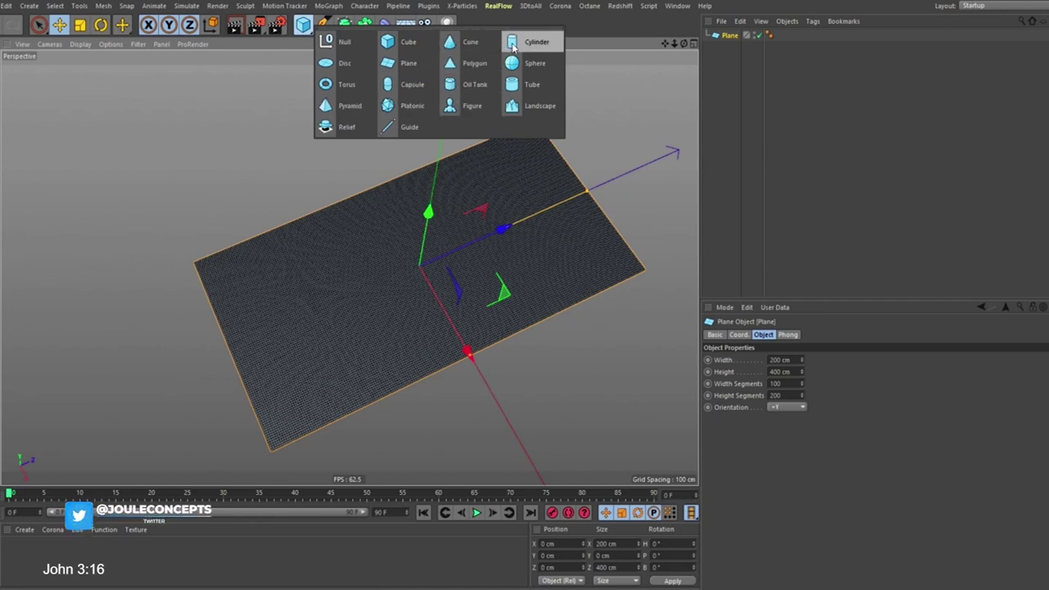
click(410, 85)
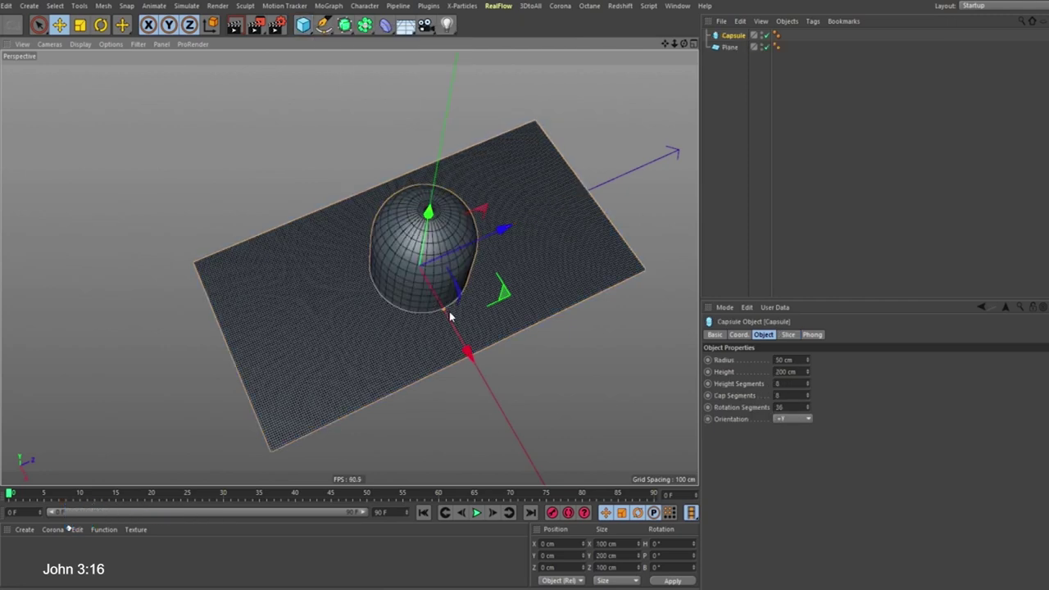
drag(449, 316, 346, 321)
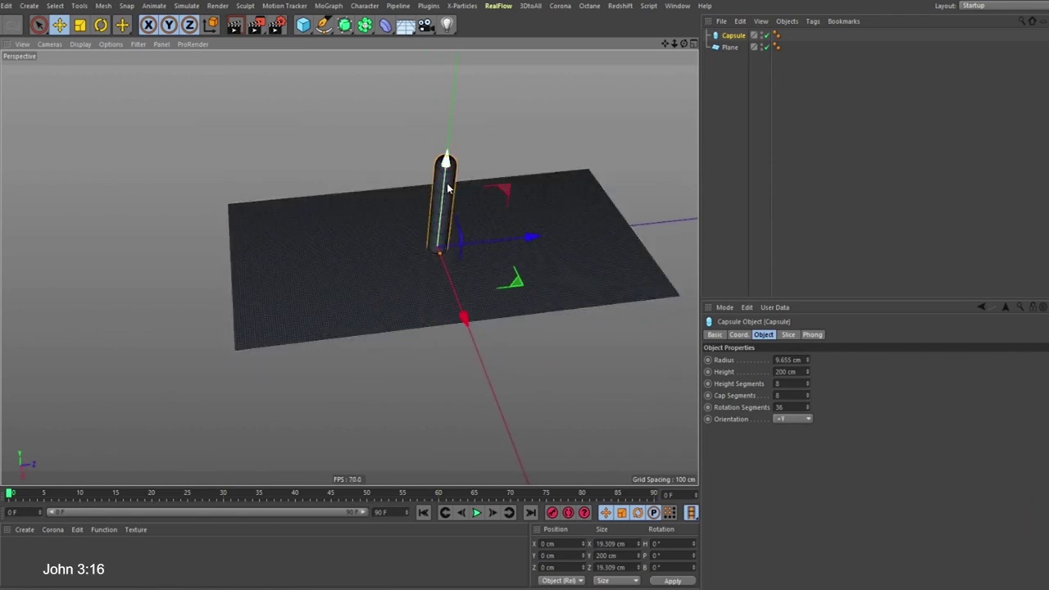
Thin the capsule to a radius of about 6.6 cm and place it beyond the plane's short edge, at about Y 60 cm, Z -229 cm
drag(448, 188, 450, 131)
alt+drag(430, 242, 464, 288)
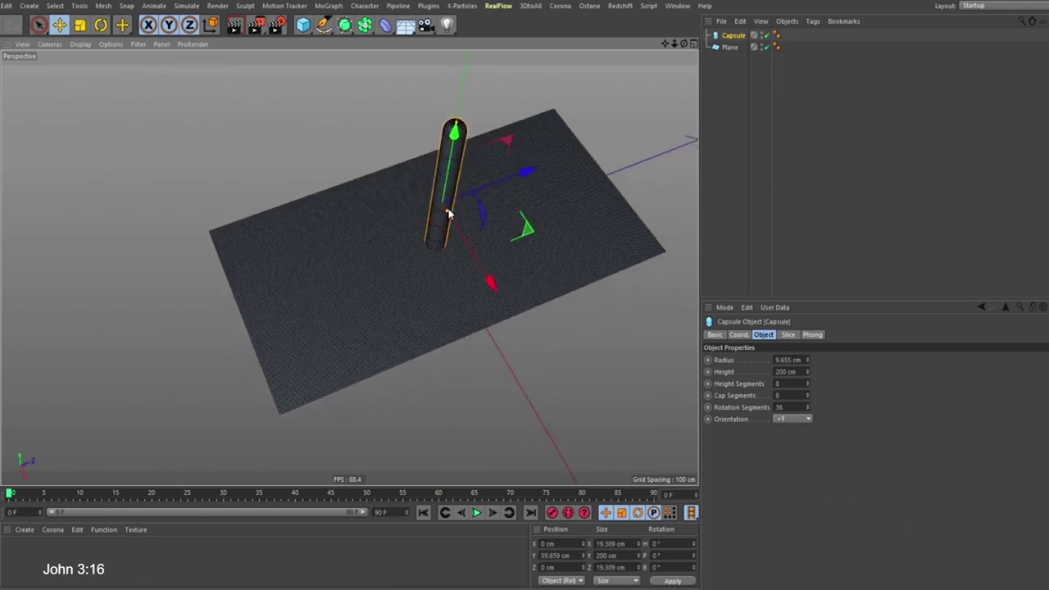
drag(448, 213, 445, 213)
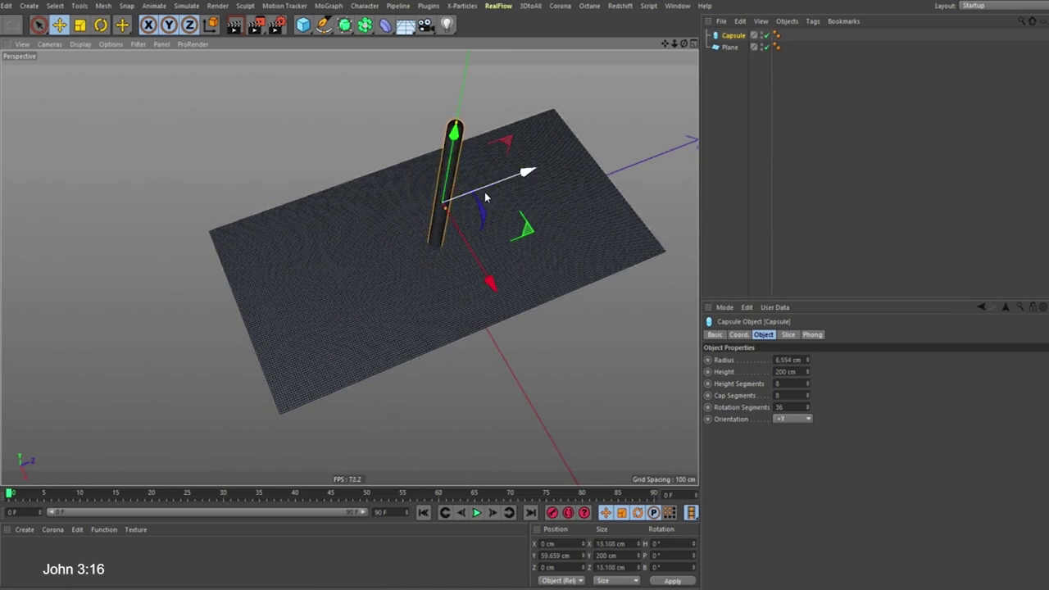
drag(485, 197, 297, 264)
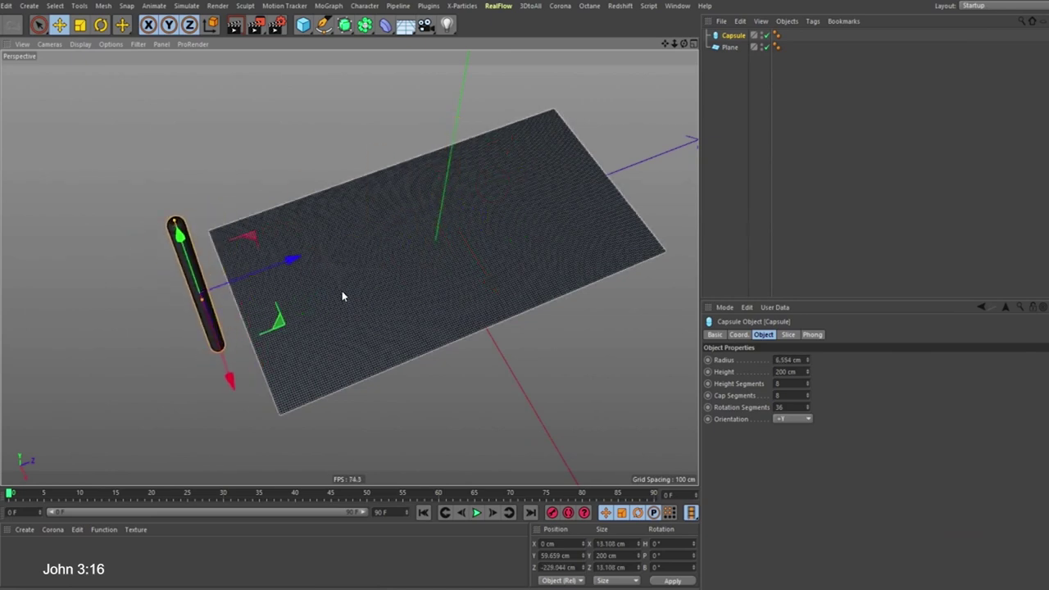
alt+drag(459, 264, 385, 262)
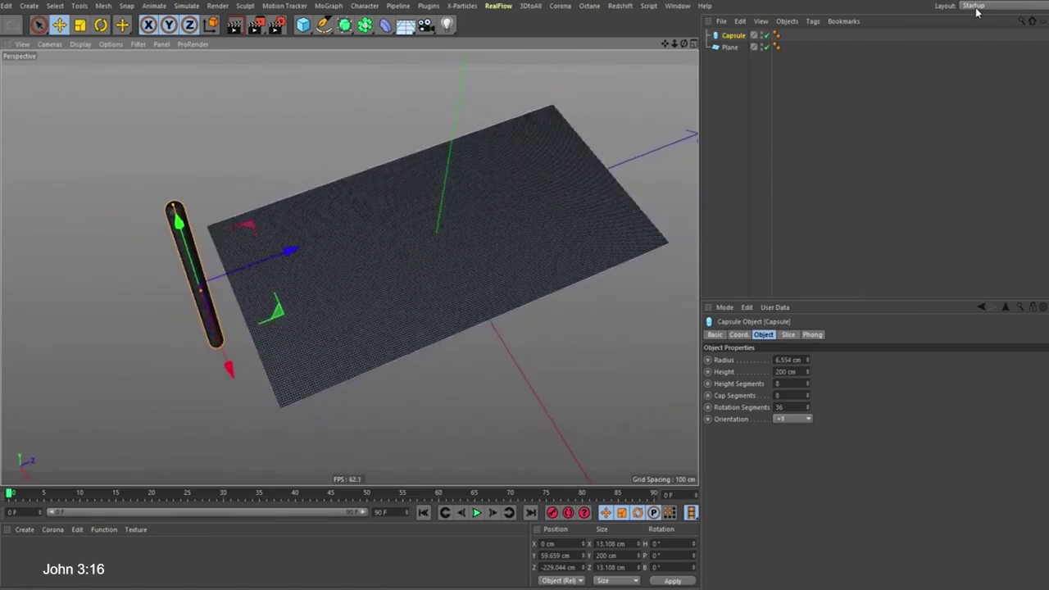
Add a Collision deformer as a child of the plane and assign the capsule as its collider object
click(729, 48)
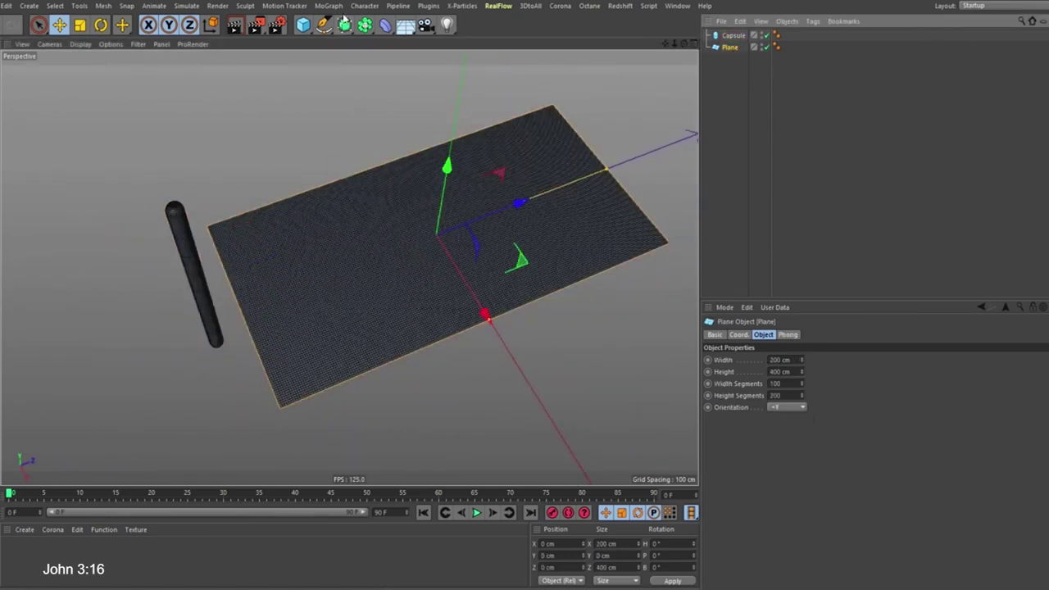
click(385, 24)
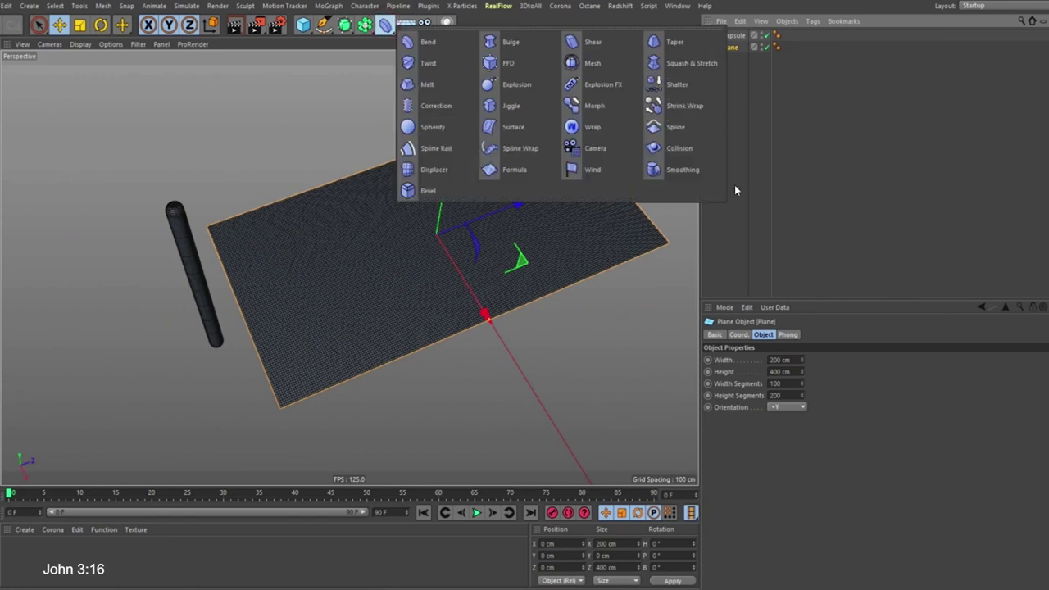
shift+click(679, 148)
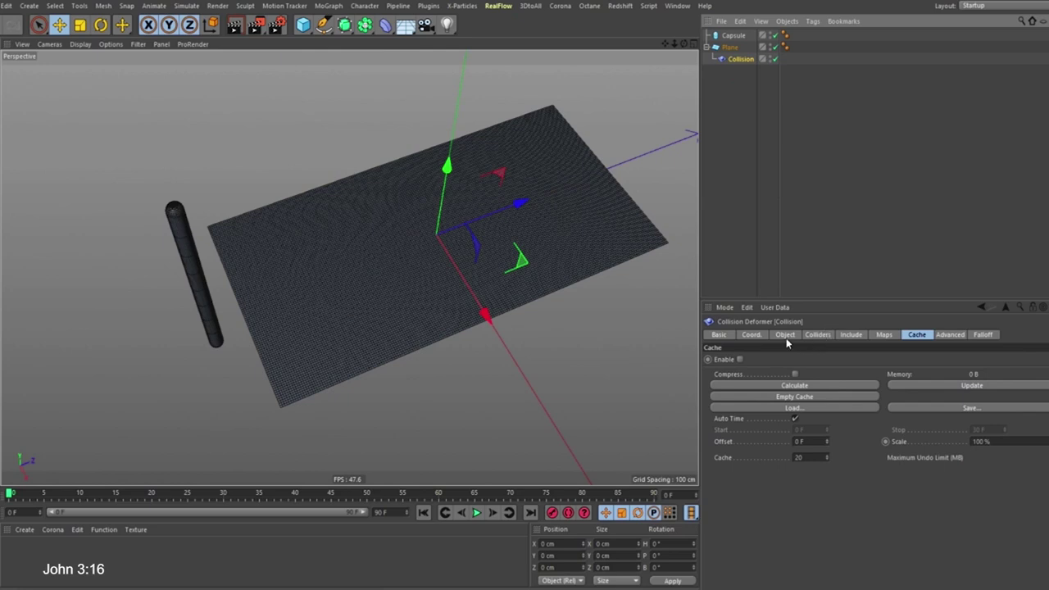
click(815, 335)
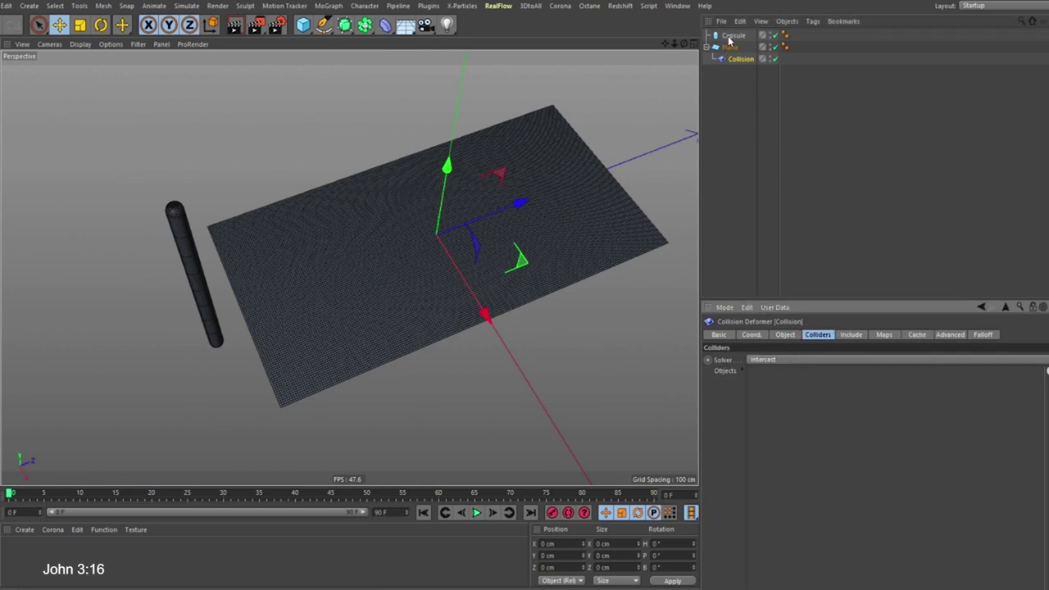
drag(730, 40, 762, 73)
drag(782, 404, 783, 405)
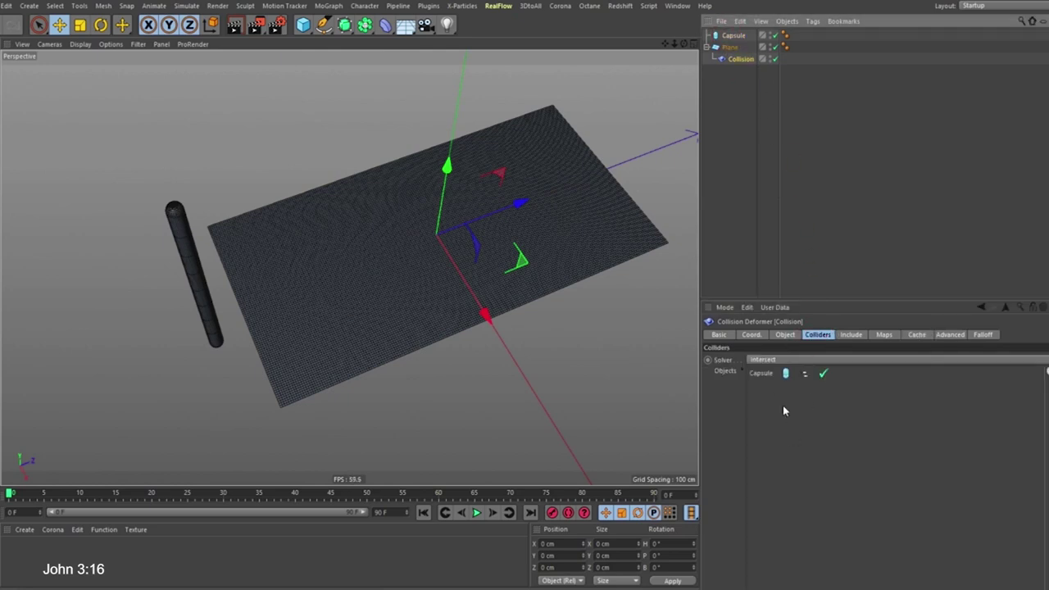
Move the capsule along Z into the plane, to about Z -69 cm, so that it pushes into the surface
click(731, 35)
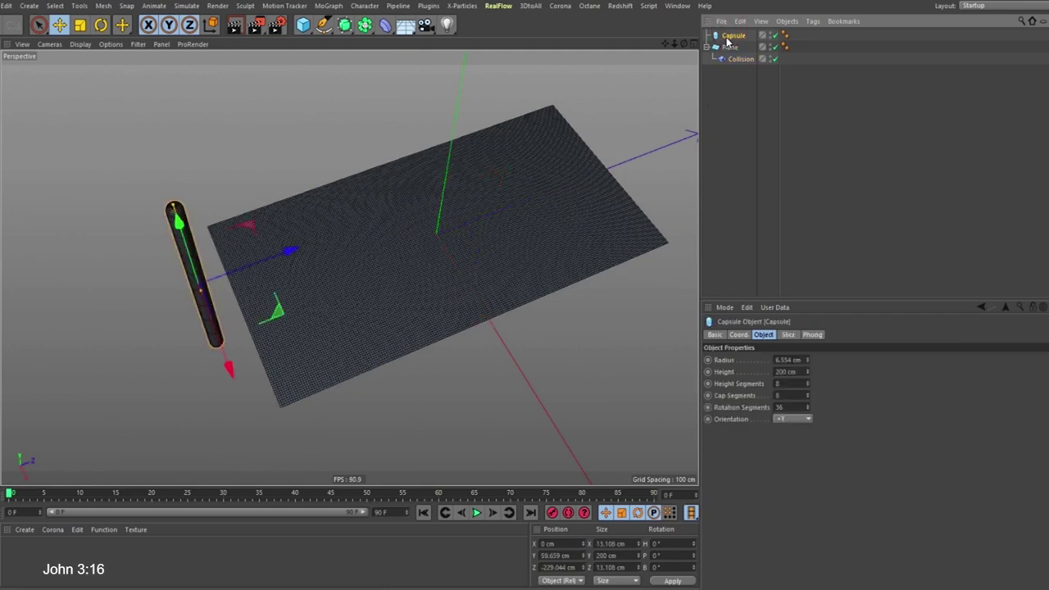
drag(308, 255, 492, 194)
mouse_move(354, 274)
alt+mouse_down()
mouse_move(379, 246)
mouse_move(425, 127)
mouse_move(366, 280)
alt+mouse_up()
alt+right_drag(365, 281, 382, 237)
alt+drag(382, 237, 351, 281)
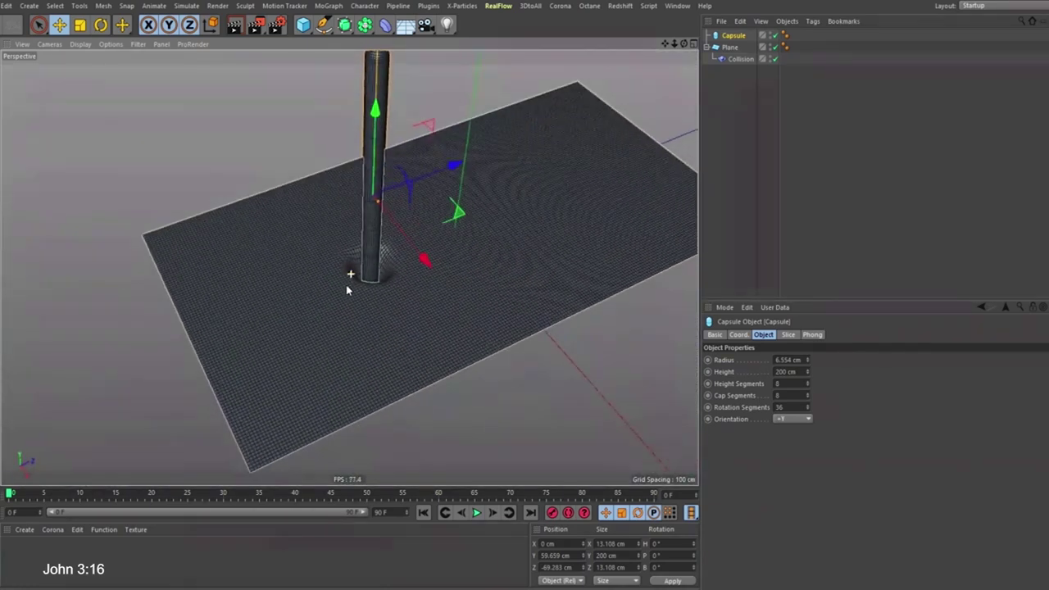
Try the Inside and Inside (Stretch) solvers on the Collision deformer
click(735, 60)
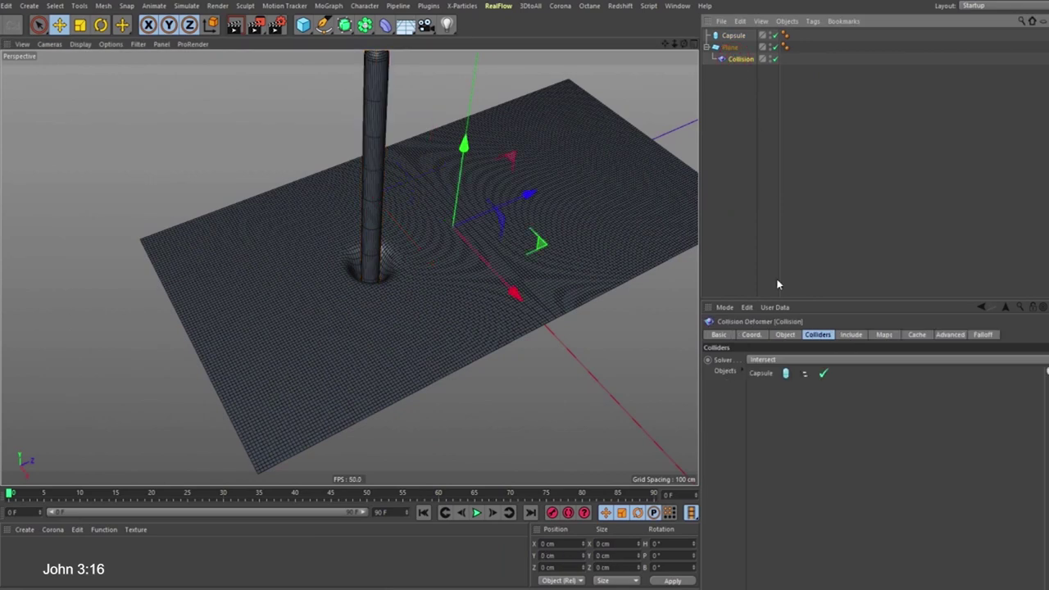
click(779, 359)
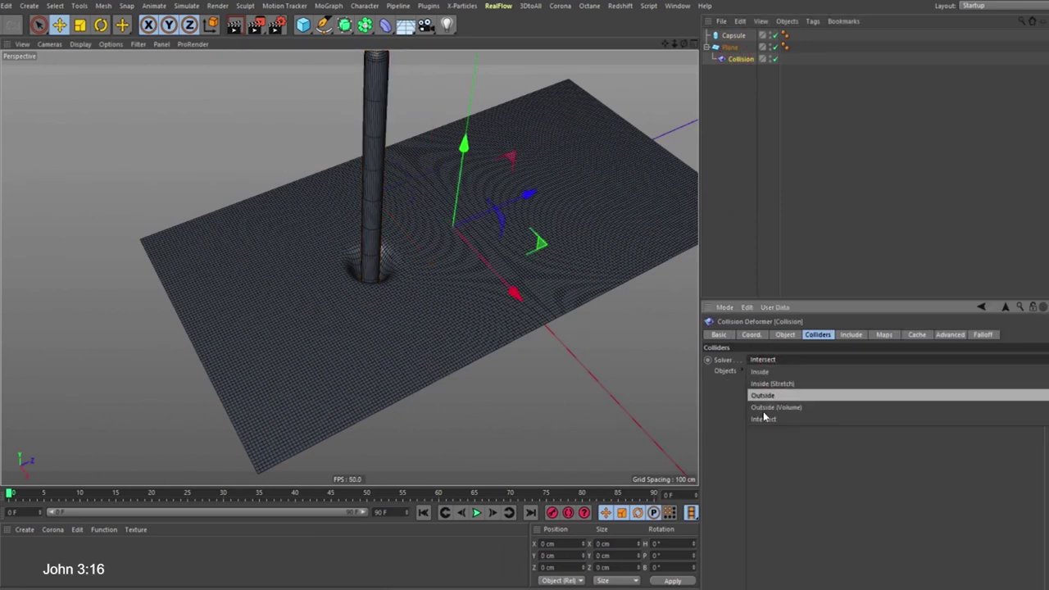
click(763, 372)
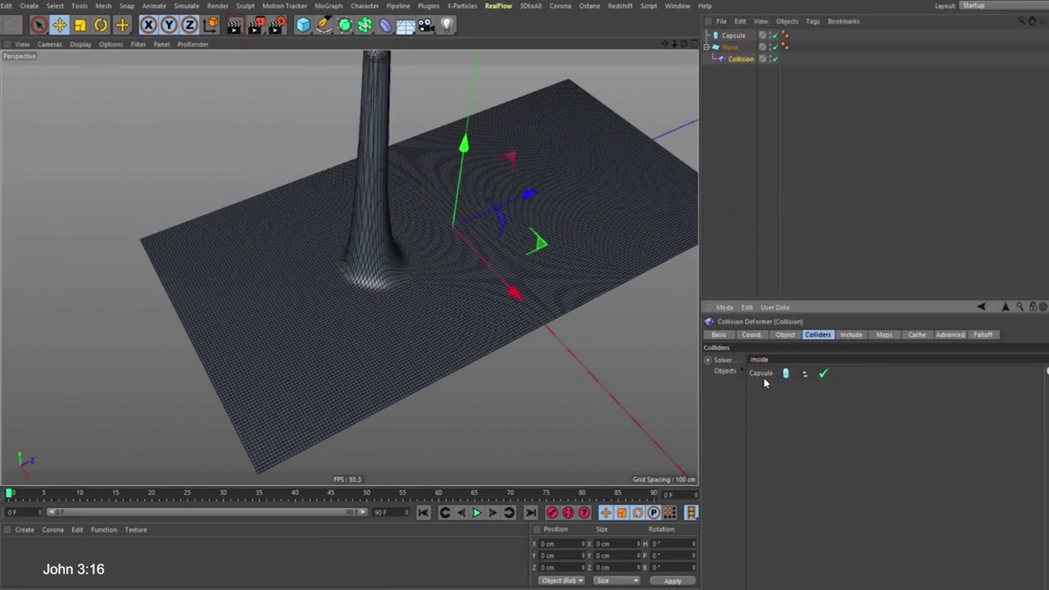
click(762, 358)
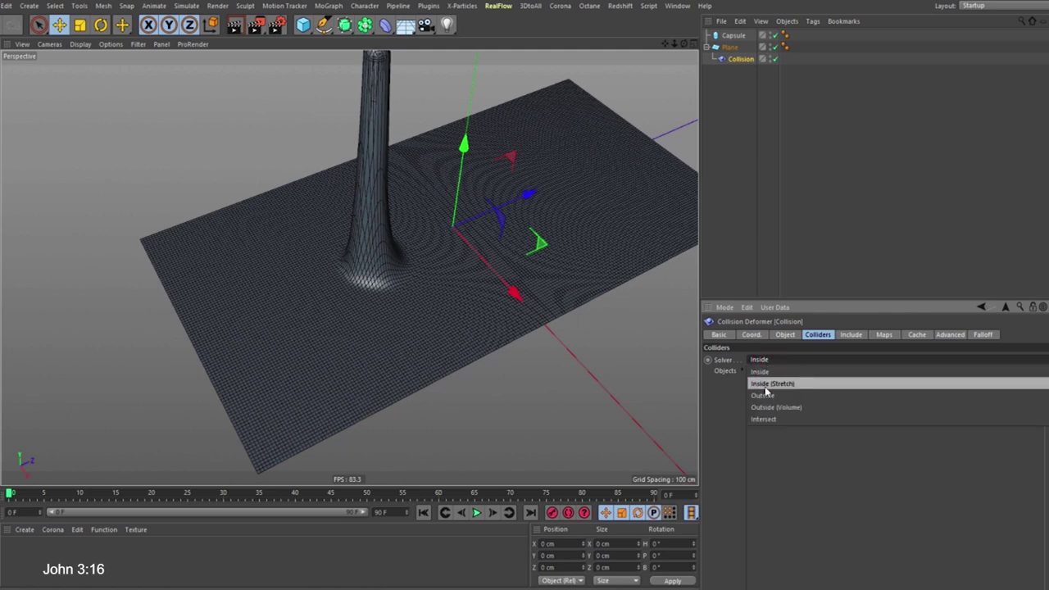
click(760, 374)
Try the Outside and Outside (Volume) solvers, checking the capsule's dent from the side of the plane
click(769, 368)
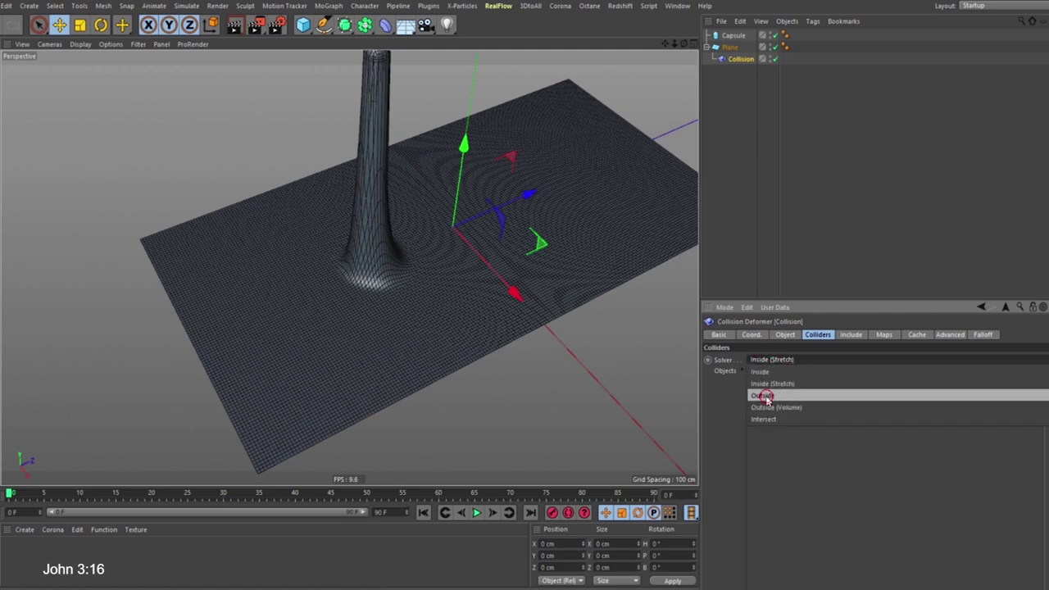
click(758, 398)
alt+drag(406, 281, 382, 193)
scroll(374, 299, up, 3)
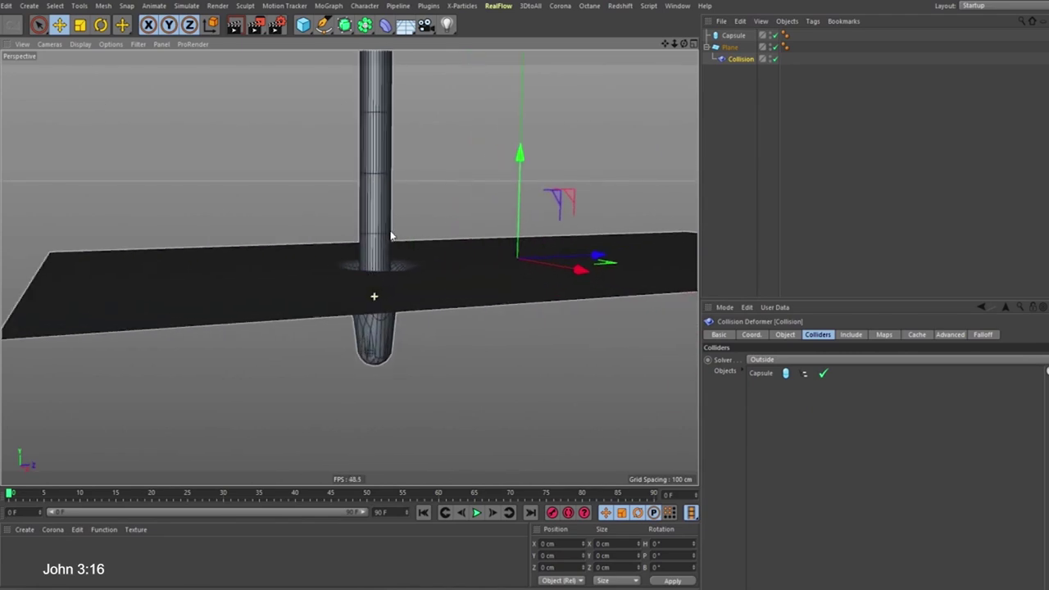
click(776, 361)
click(768, 407)
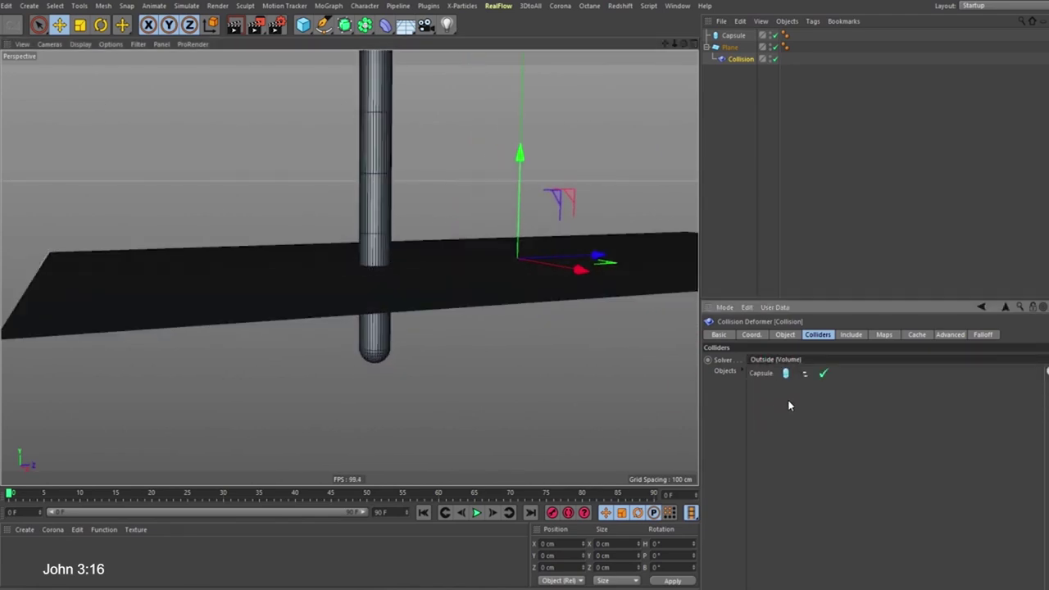
Try the Intersect solver, and set the Collision deformer's solver back to Outside
click(774, 361)
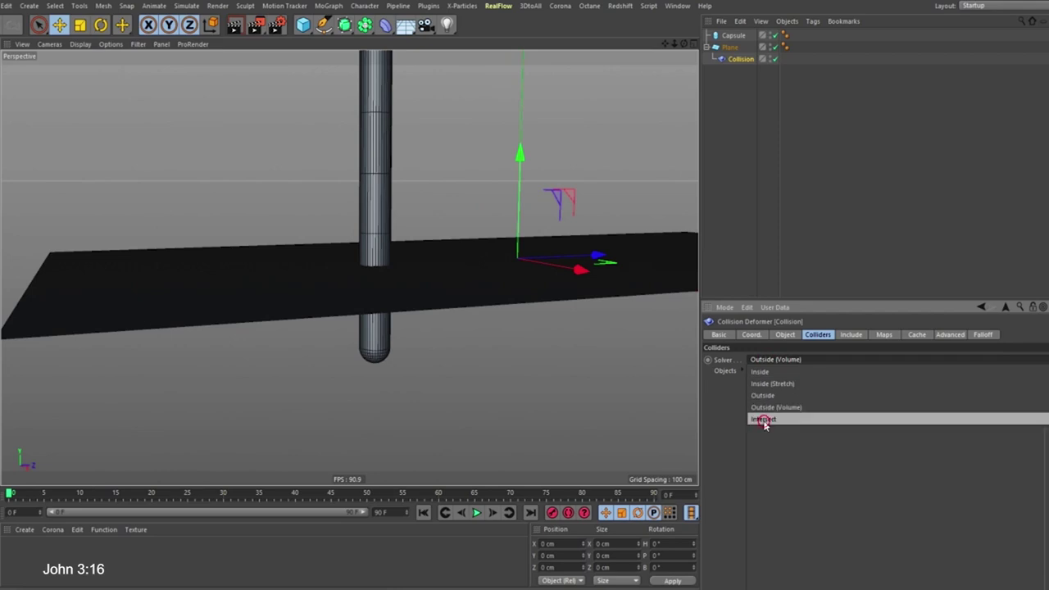
click(763, 420)
click(773, 361)
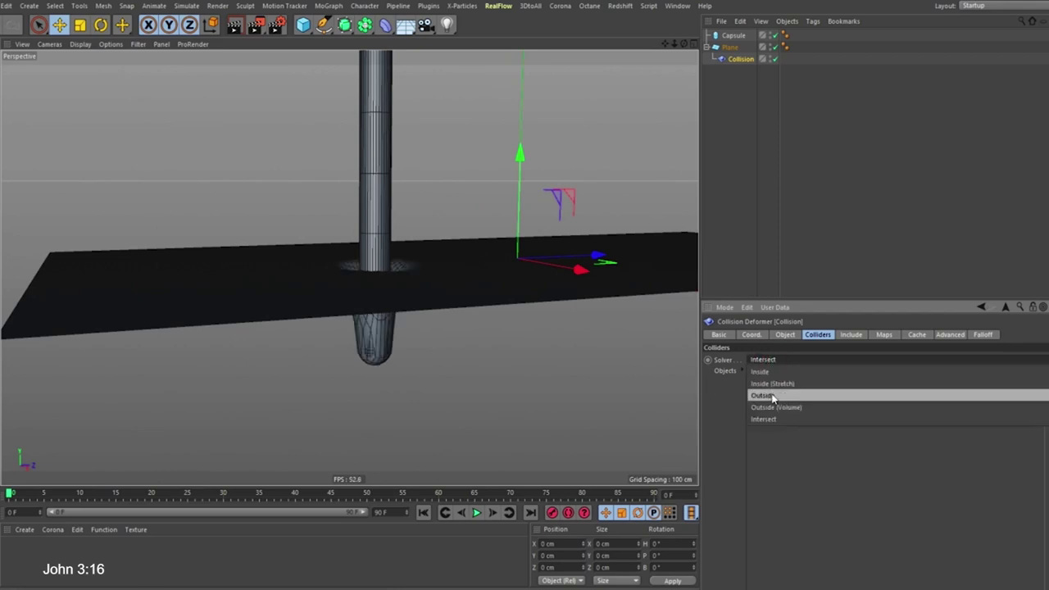
click(769, 396)
Slide the capsule across the plane to about X -41 cm, Z -125 cm to test the moving dent
alt+drag(412, 304, 386, 360)
scroll(360, 215, down, 5)
alt+middle_drag(353, 214, 352, 244)
alt+drag(352, 249, 410, 264)
click(733, 35)
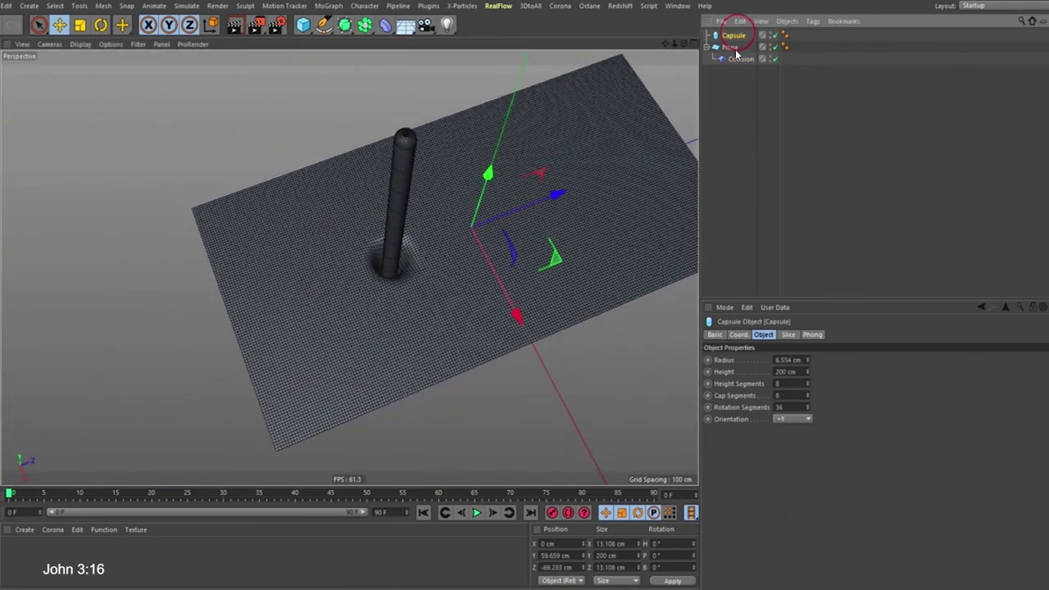
drag(471, 244, 361, 265)
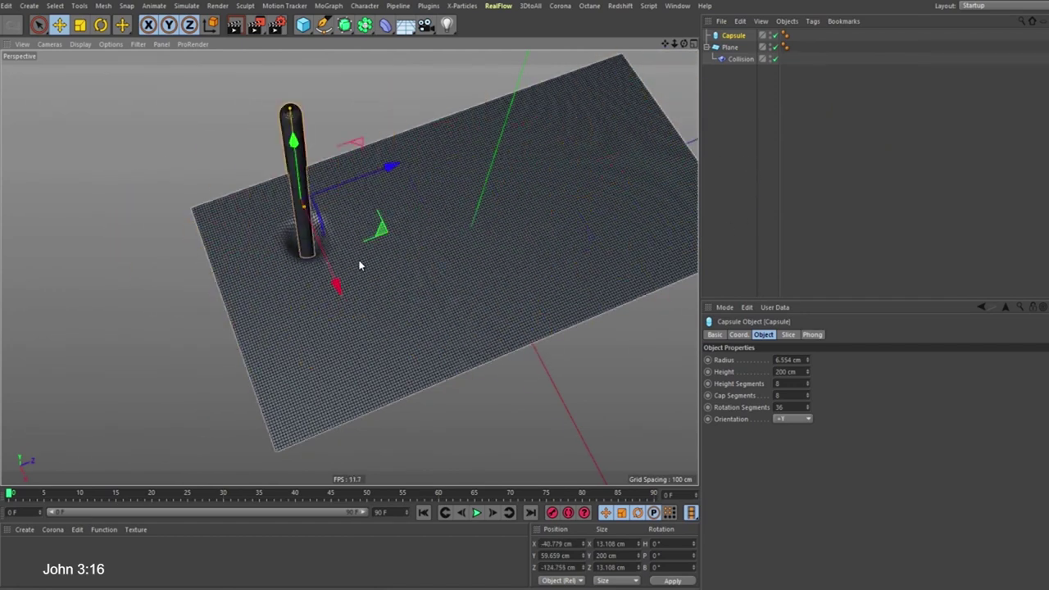
Pull the capsule off the plane's short edge and push it back into the surface, between that edge and the centre
scroll(290, 289, down, 5)
alt+middle_drag(277, 273, 248, 293)
alt+drag(221, 282, 223, 261)
alt+right_drag(211, 303, 328, 287)
drag(382, 264, 240, 322)
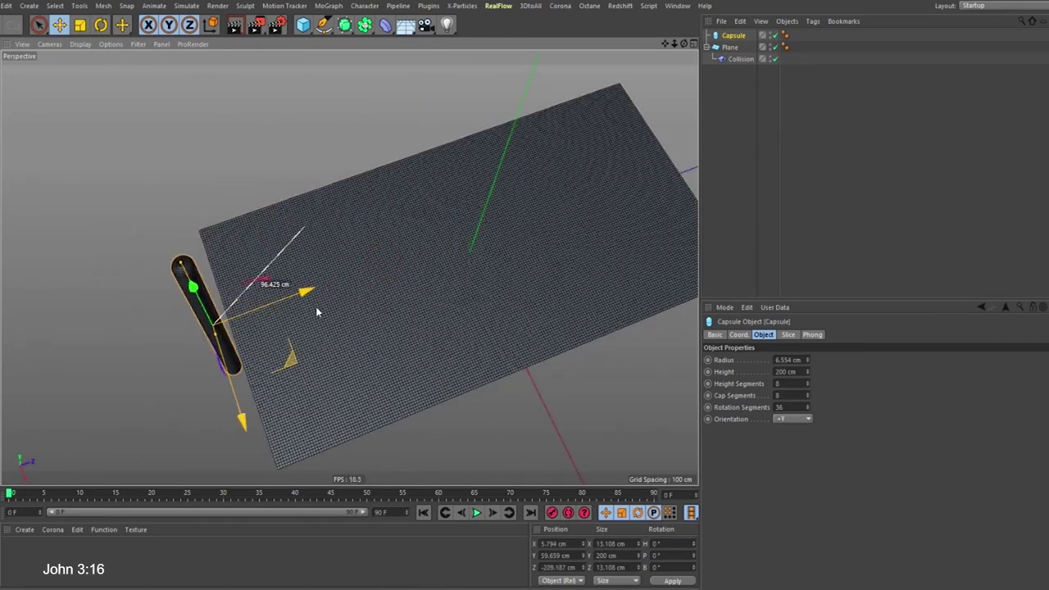
drag(317, 312, 518, 272)
Set the Collision deformer's Falloff to Surface in its object properties
click(742, 59)
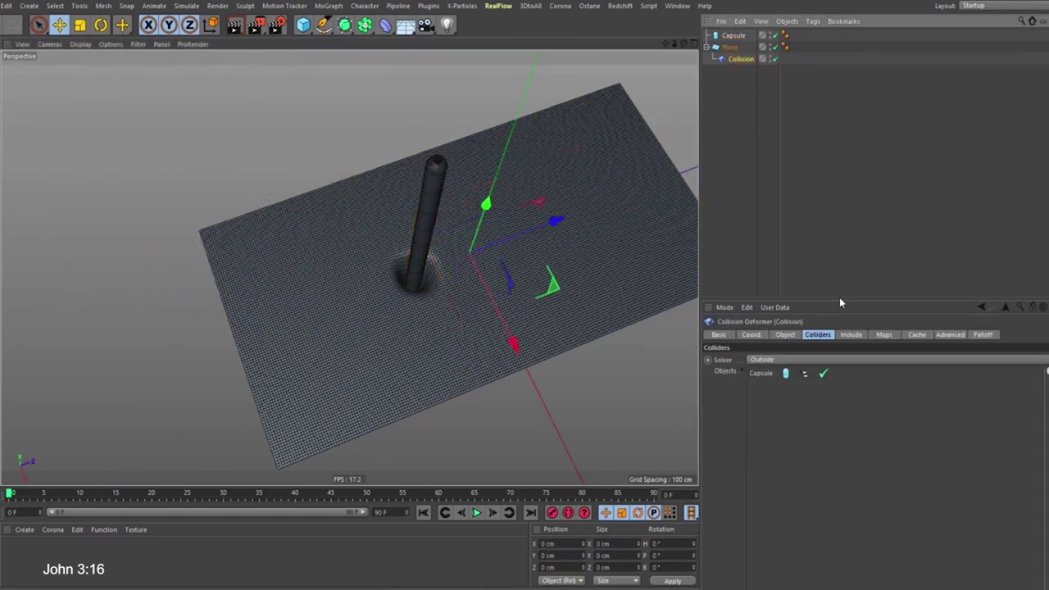
click(788, 335)
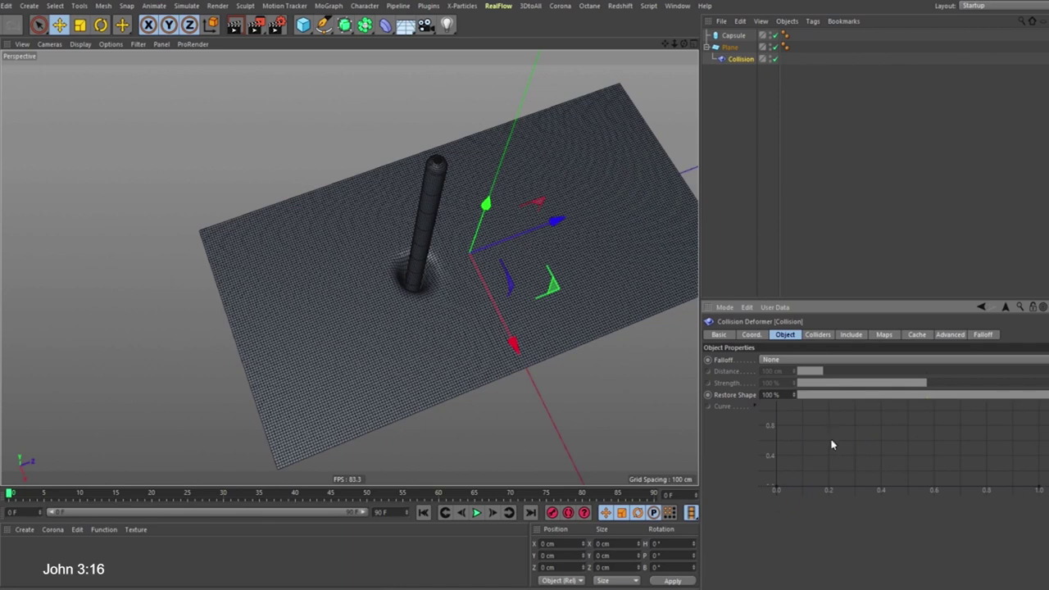
alt+drag(414, 276, 423, 300)
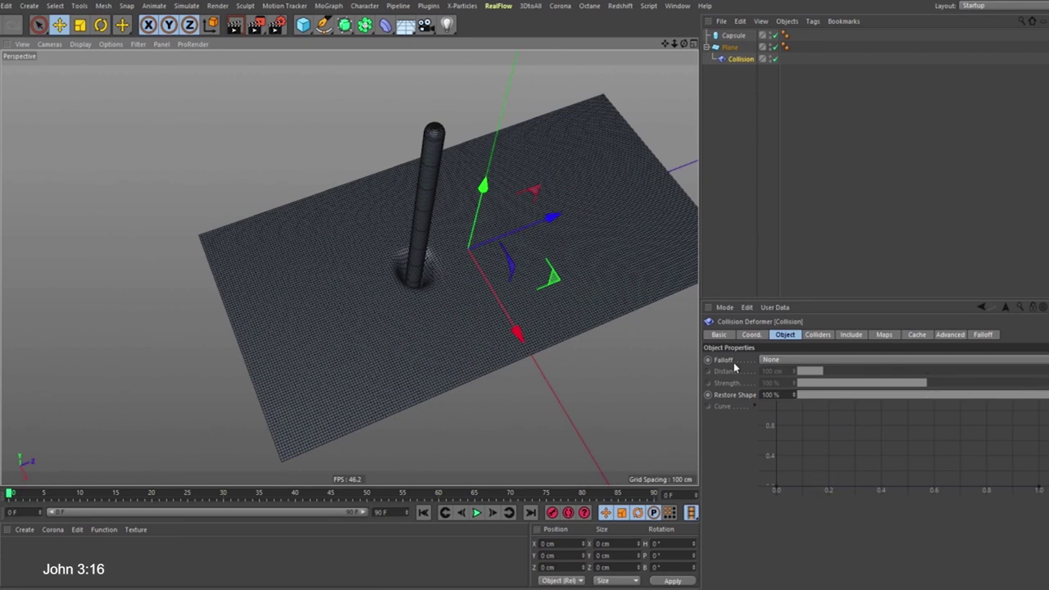
mouse_move(401, 303)
alt+mouse_down()
mouse_move(400, 291)
mouse_move(419, 296)
alt+mouse_up()
alt+right_drag(419, 297, 391, 321)
alt+drag(390, 324, 395, 305)
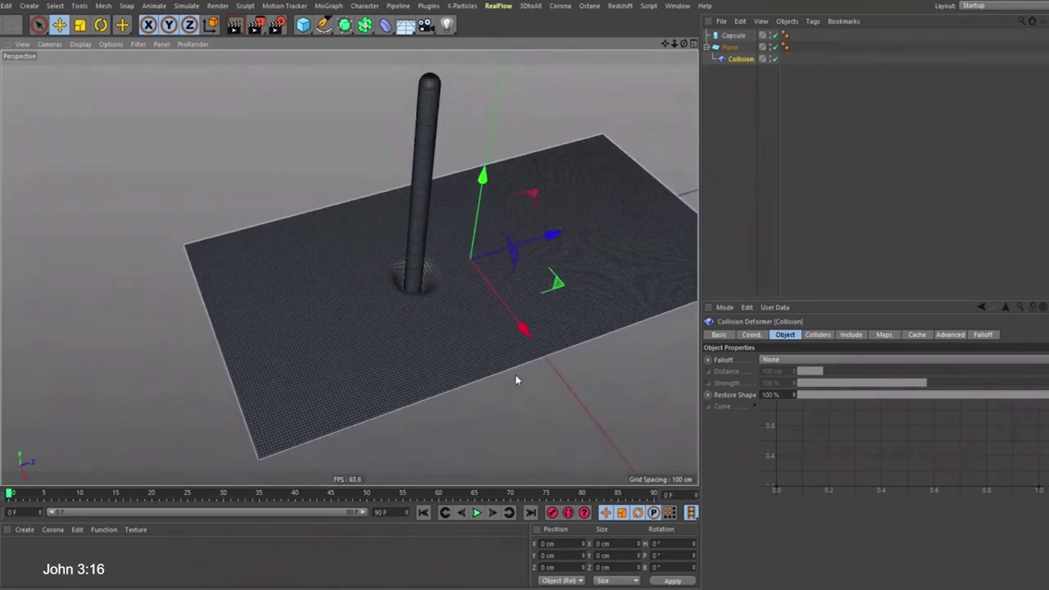
right_click(836, 444)
click(784, 442)
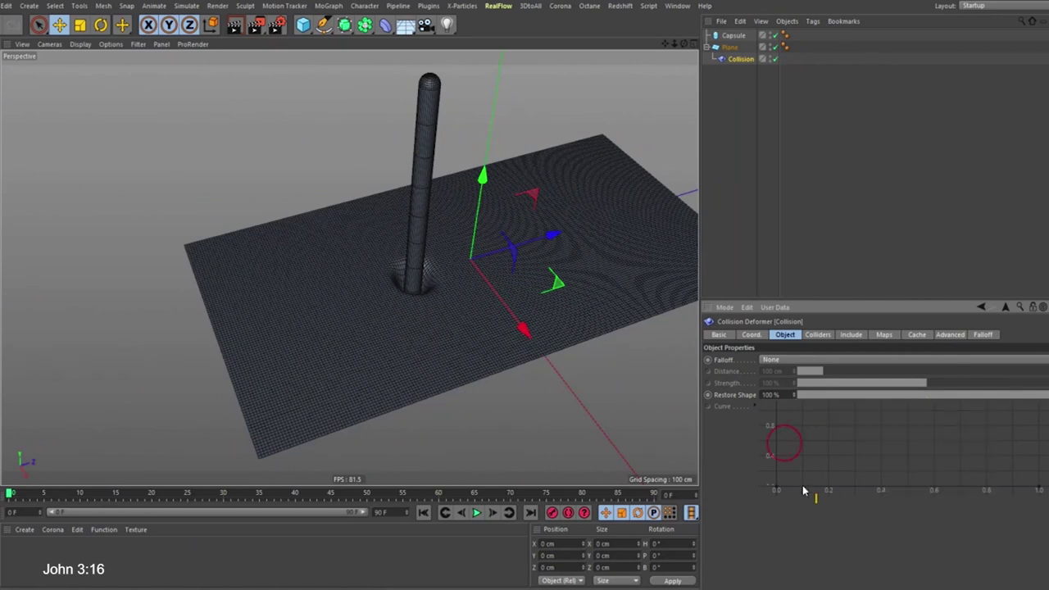
click(784, 359)
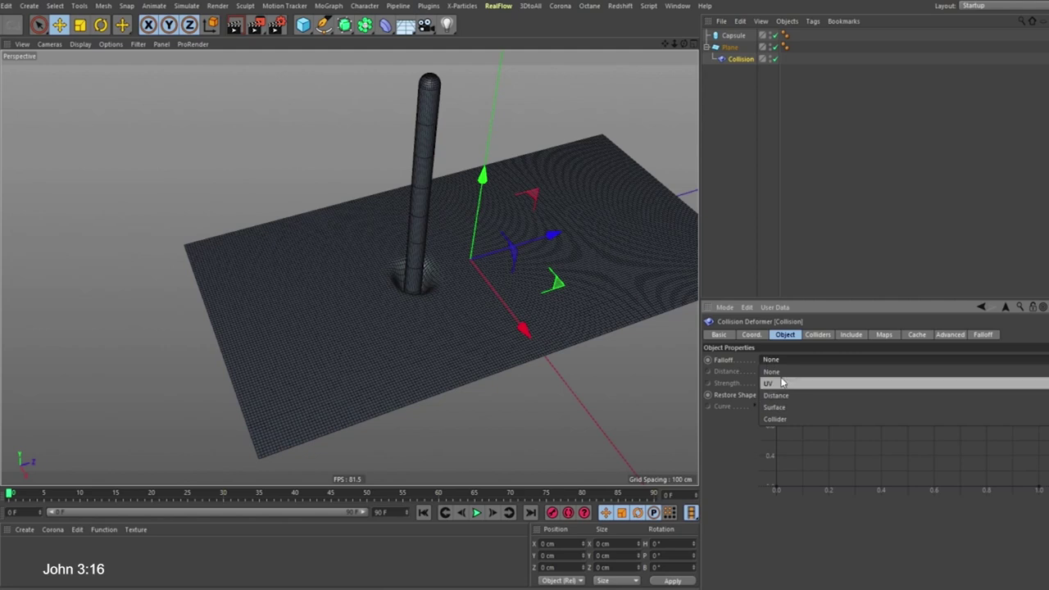
click(768, 410)
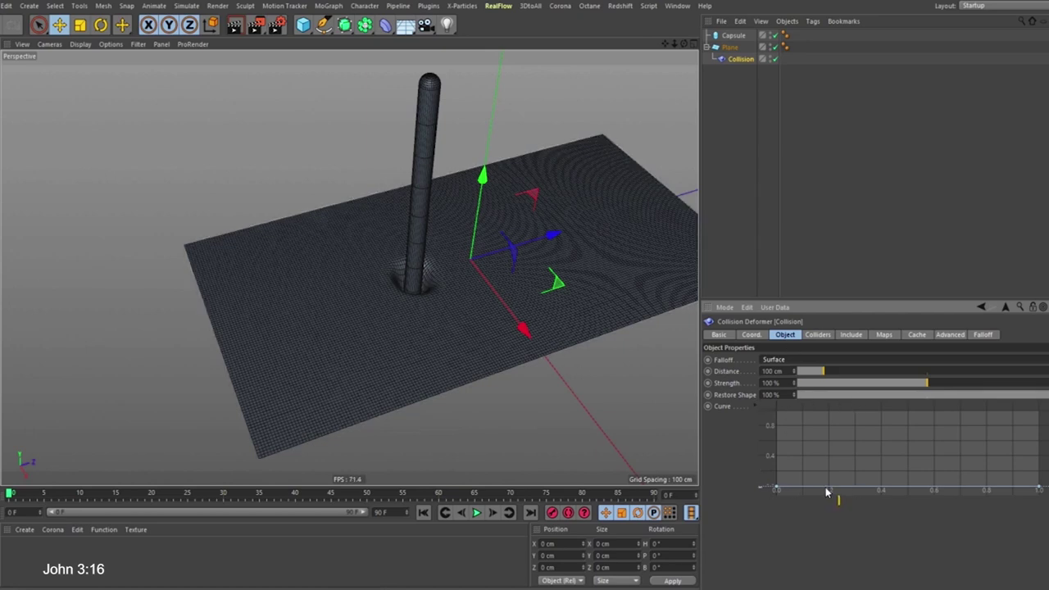
Open the deformer's falloff curve in a separate spline window and place the window clear of the capsule
right_click(846, 451)
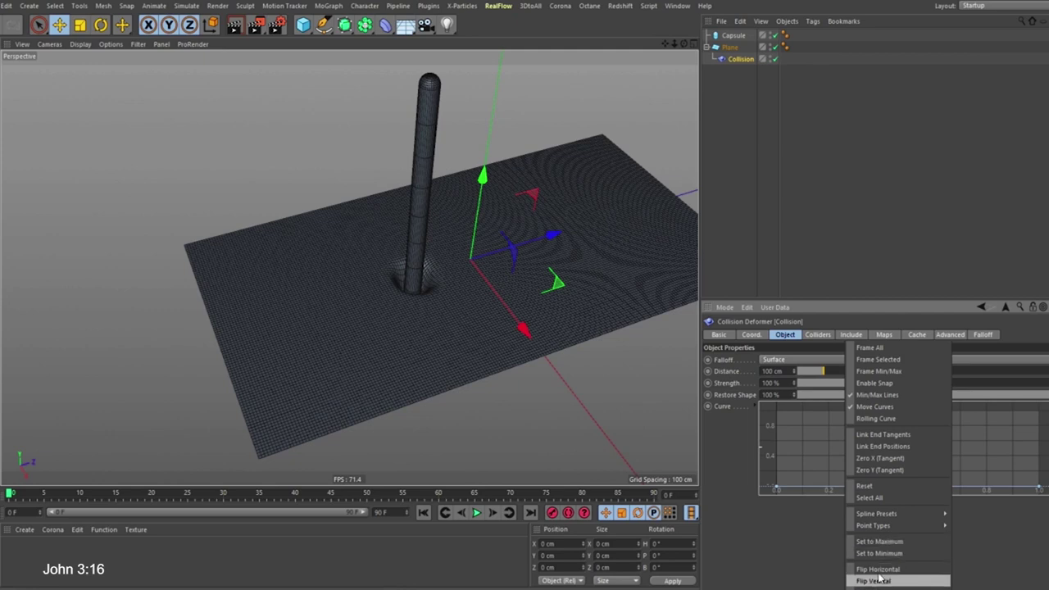
click(812, 420)
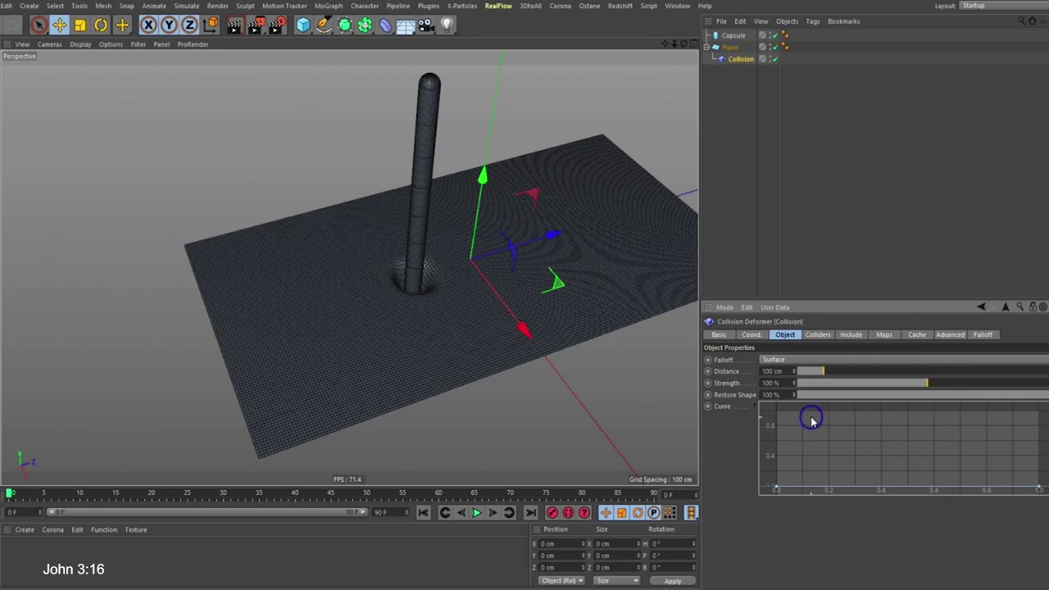
right_click(810, 418)
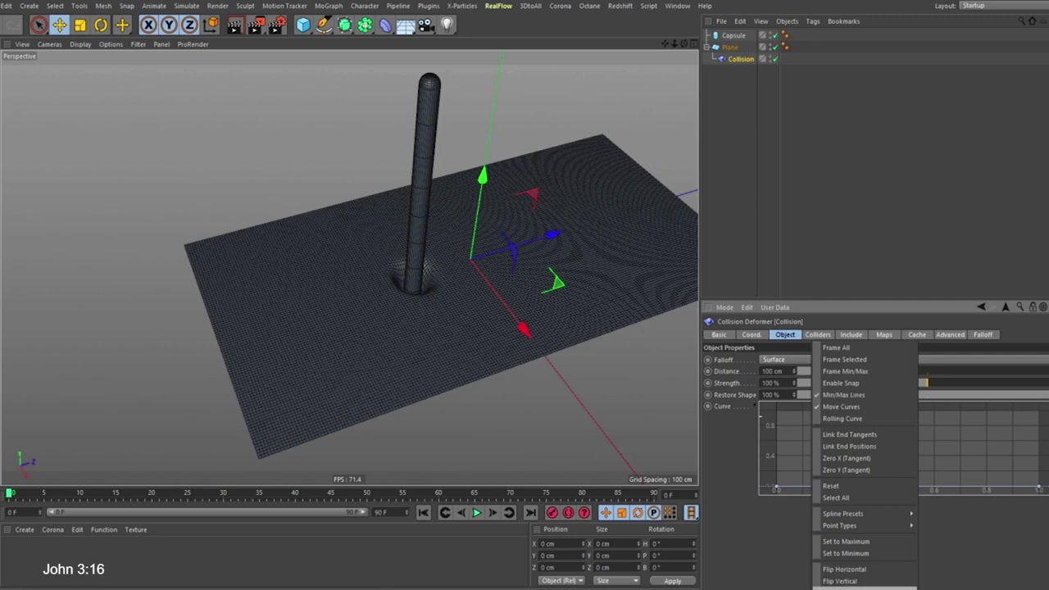
click(844, 587)
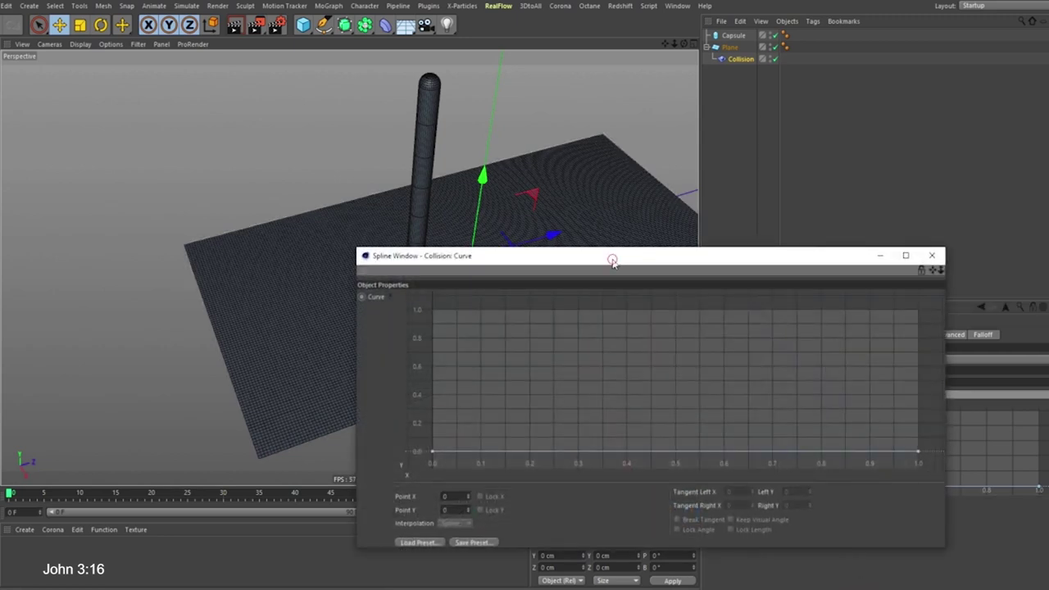
drag(612, 260, 889, 85)
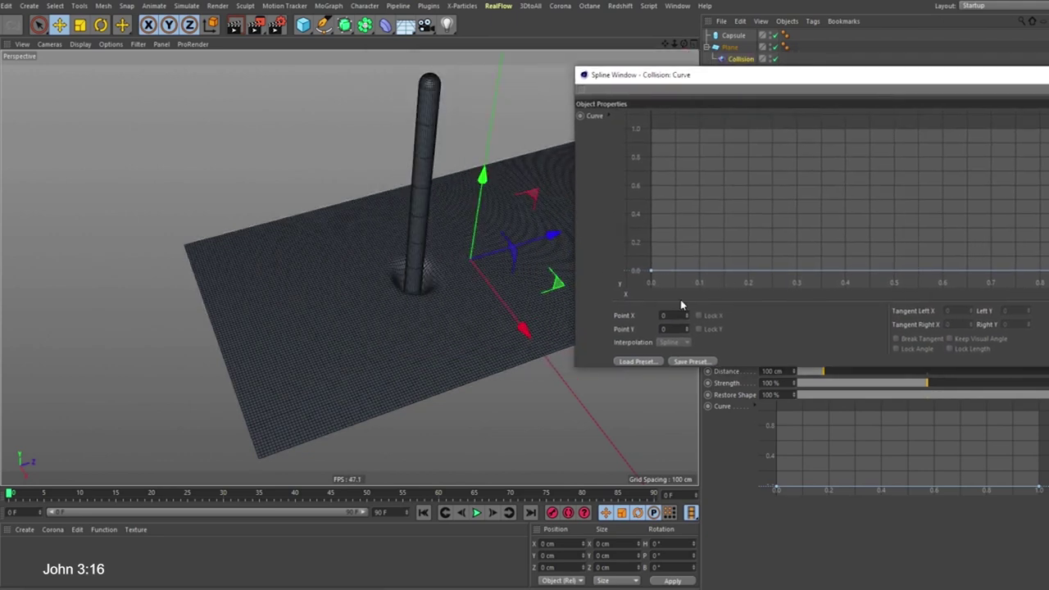
drag(711, 77, 603, 72)
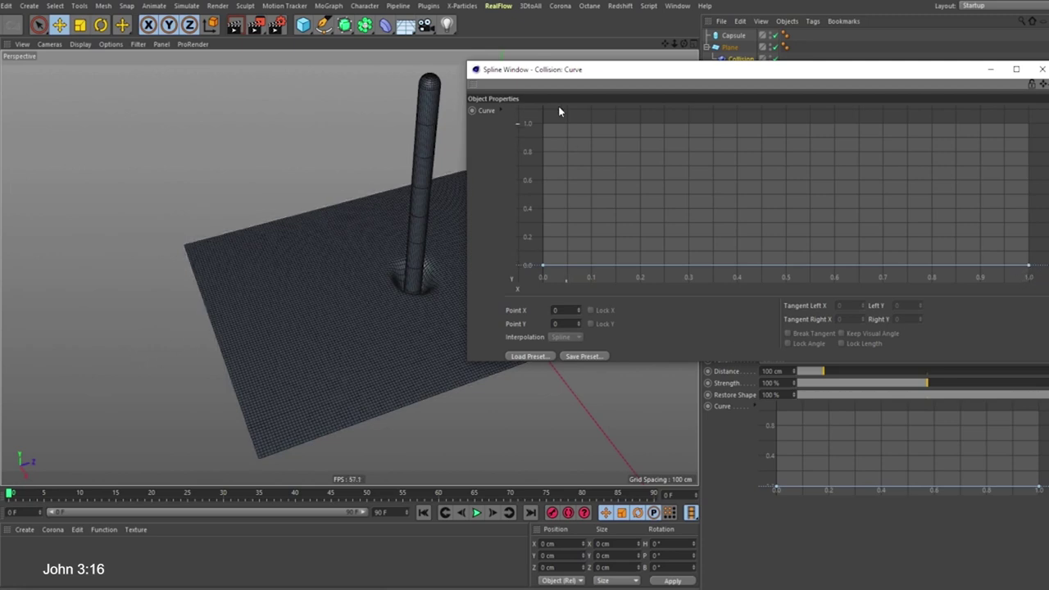
ctrl+click(592, 265)
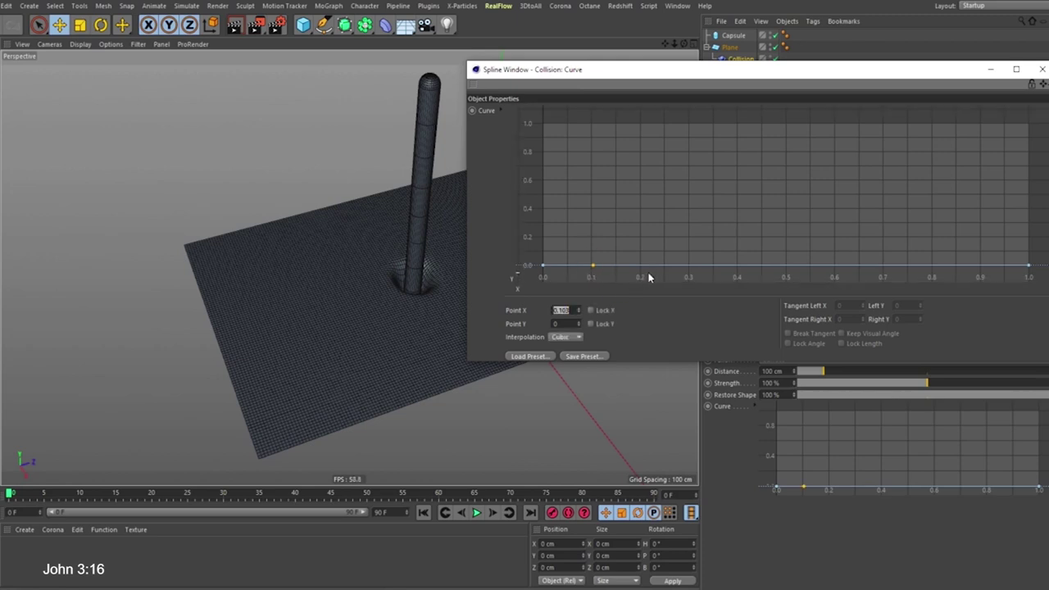
ctrl+click(666, 265)
drag(666, 265, 665, 295)
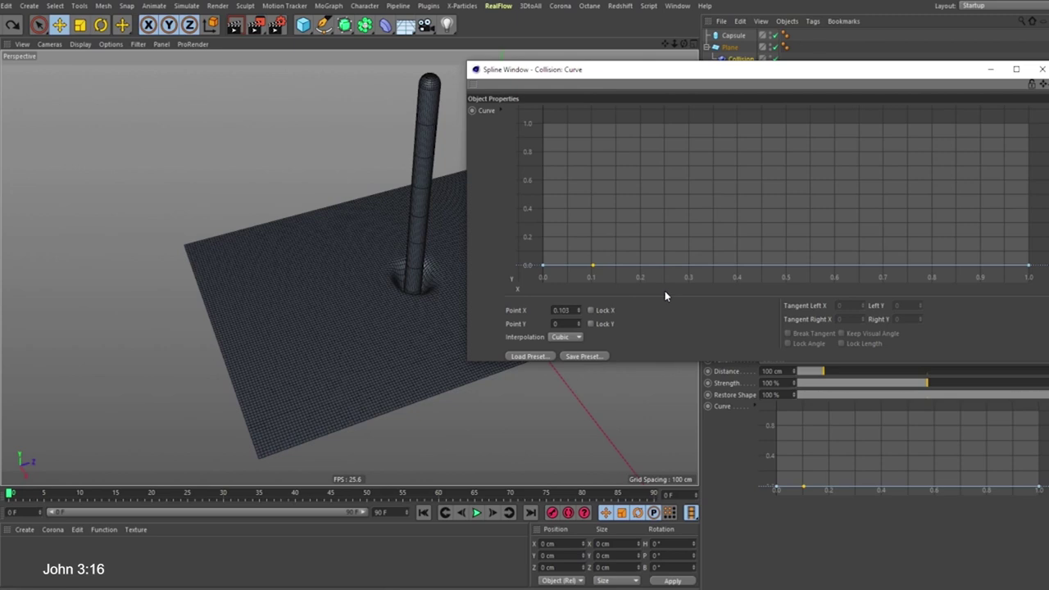
click(594, 267)
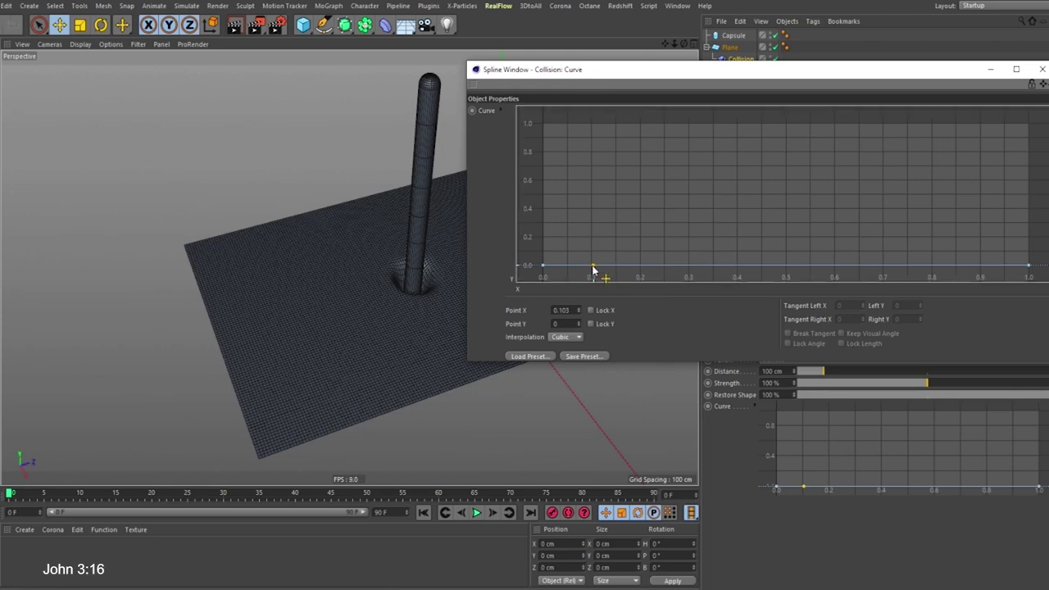
key(Delete)
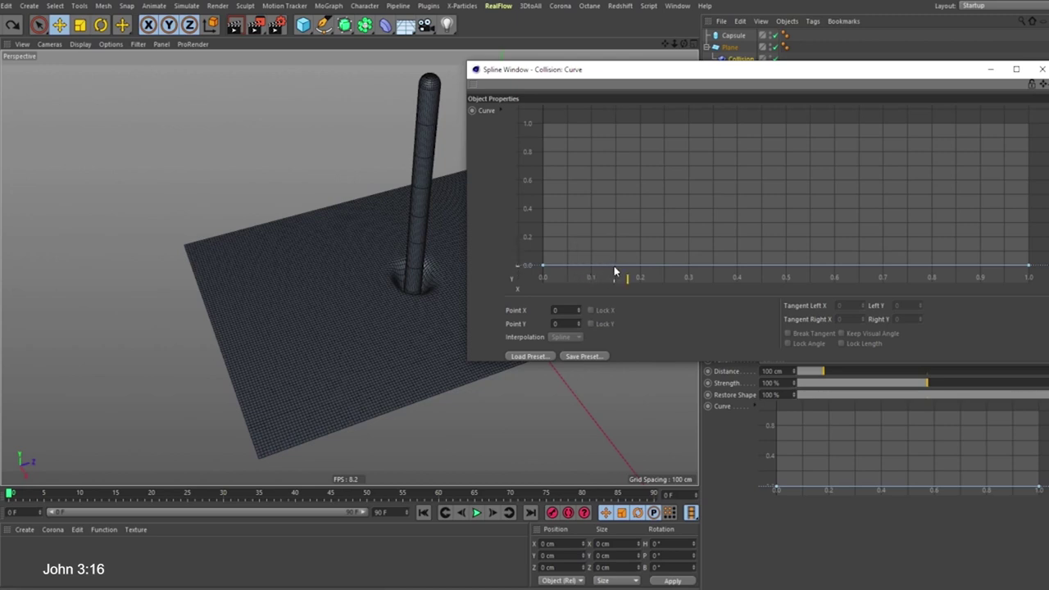
Add six points along the flat falloff curve at about X 0.15, 0.3, 0.45, 0.6, 0.75 and 0.9, all at Y 0
ctrl+click(616, 264)
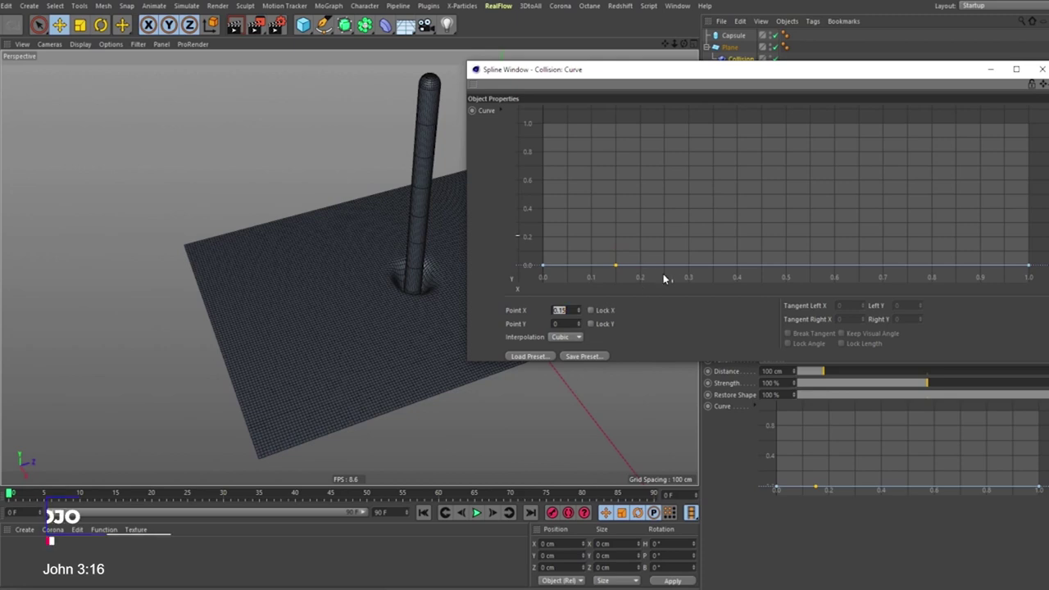
ctrl+click(688, 265)
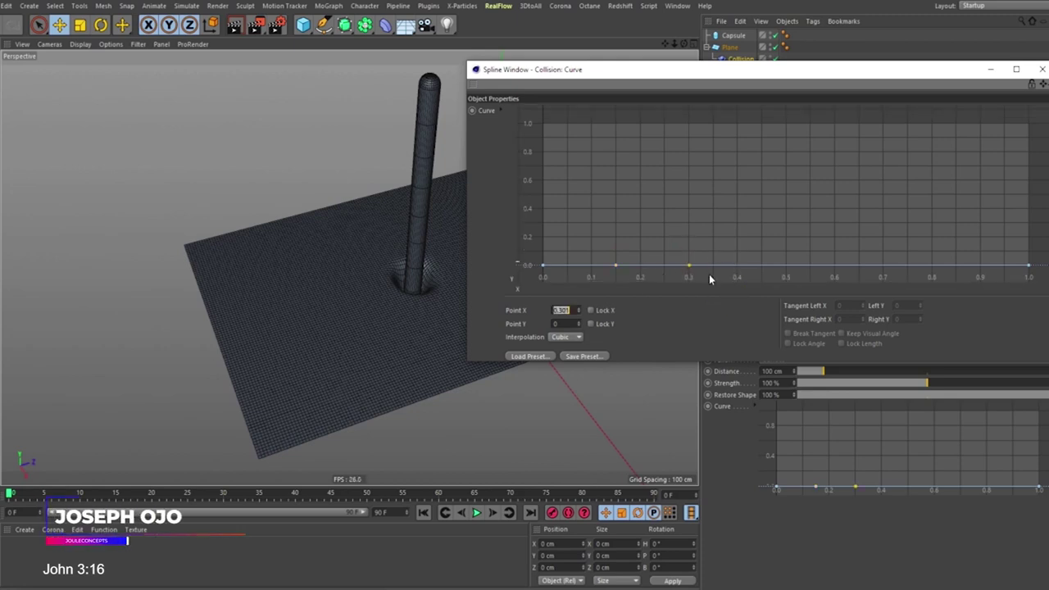
ctrl+click(761, 265)
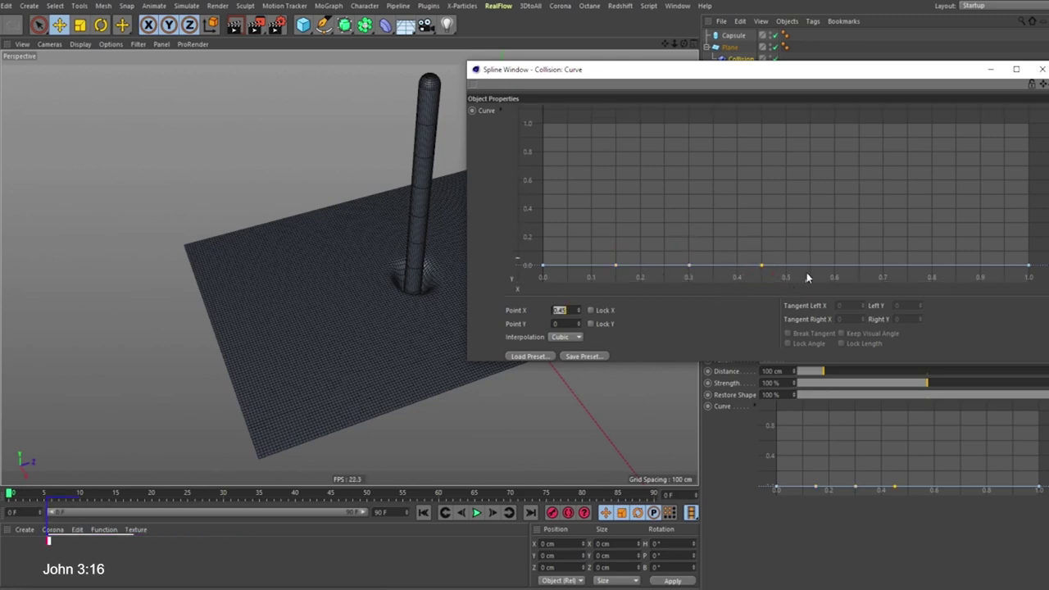
ctrl+click(835, 265)
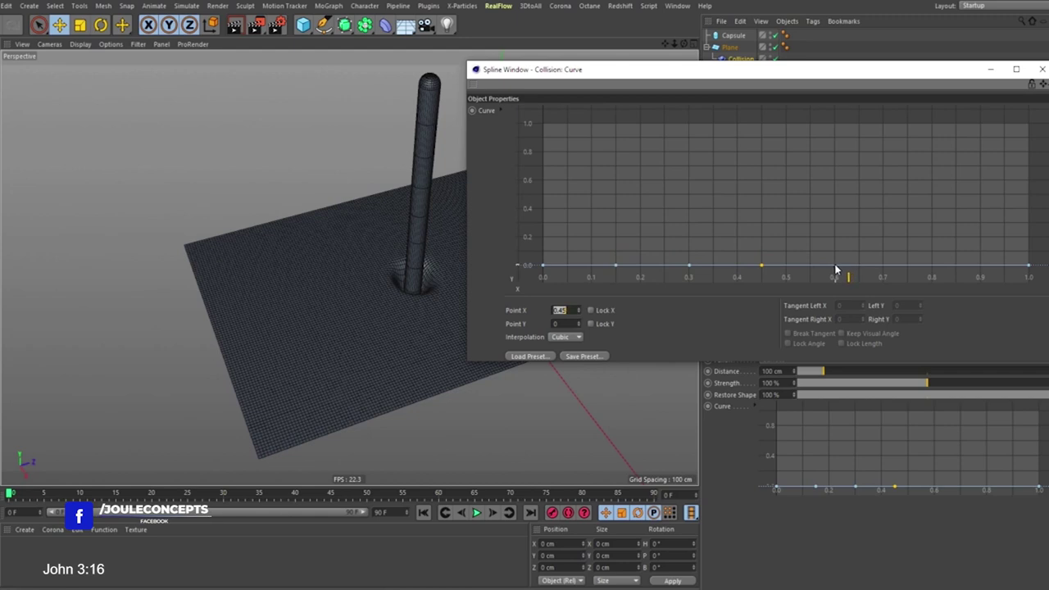
ctrl+click(907, 264)
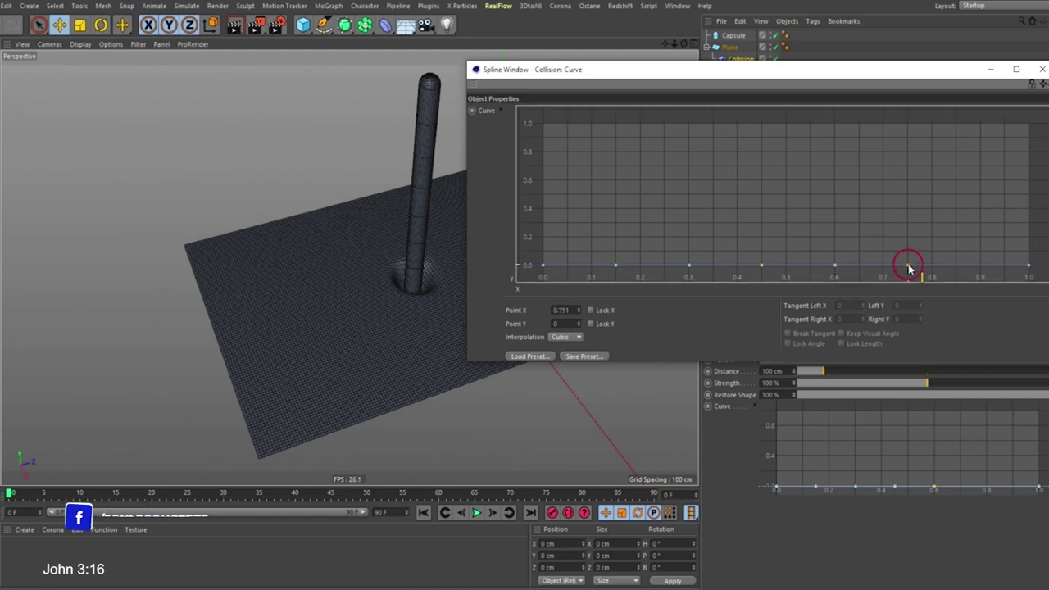
ctrl+click(981, 266)
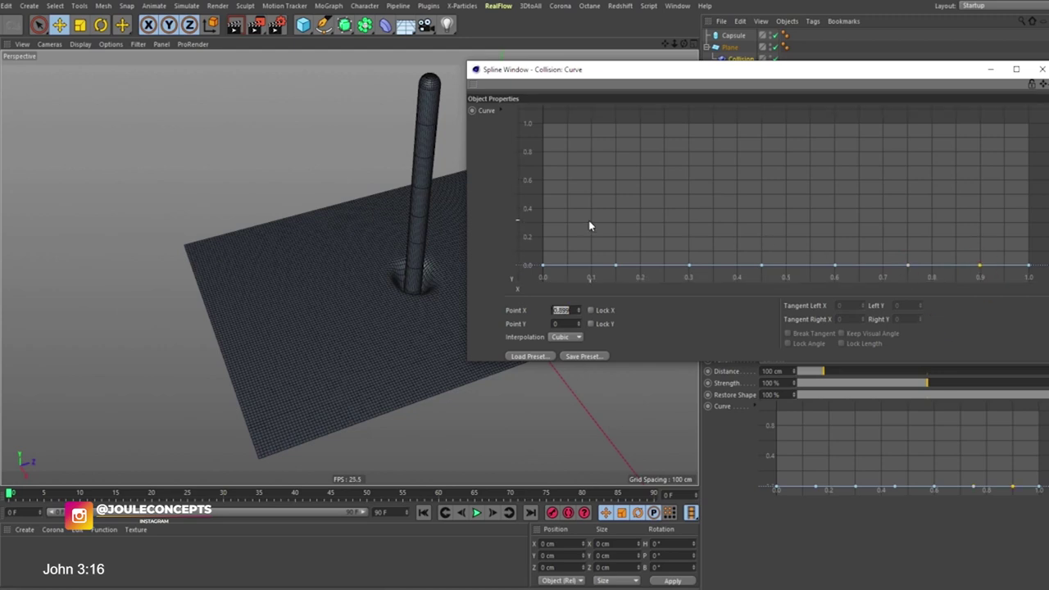
Raise the falloff curve's start point at X 0 to Y 1
click(564, 238)
click(542, 266)
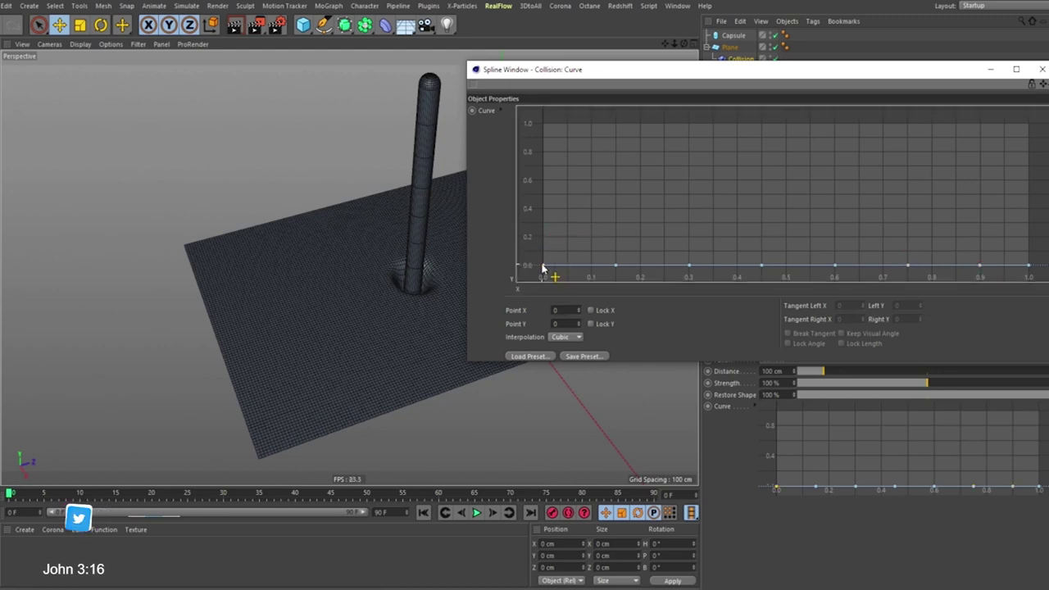
drag(542, 268, 528, 125)
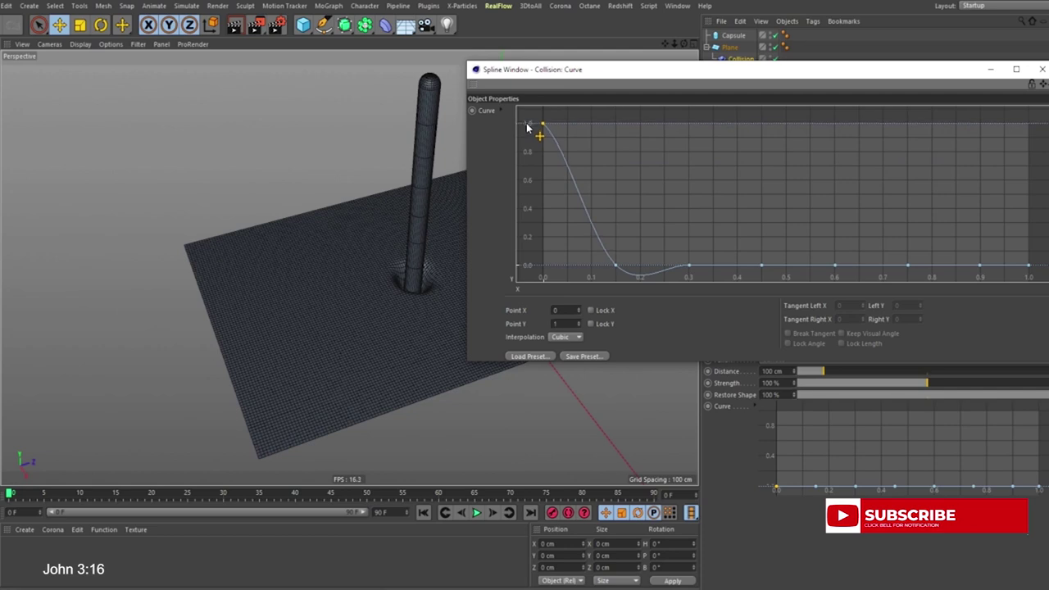
Raise the curve point at about X 0.3 to about Y 0.6 to form a first ripple around the capsule
alt+middle_drag(361, 294, 297, 277)
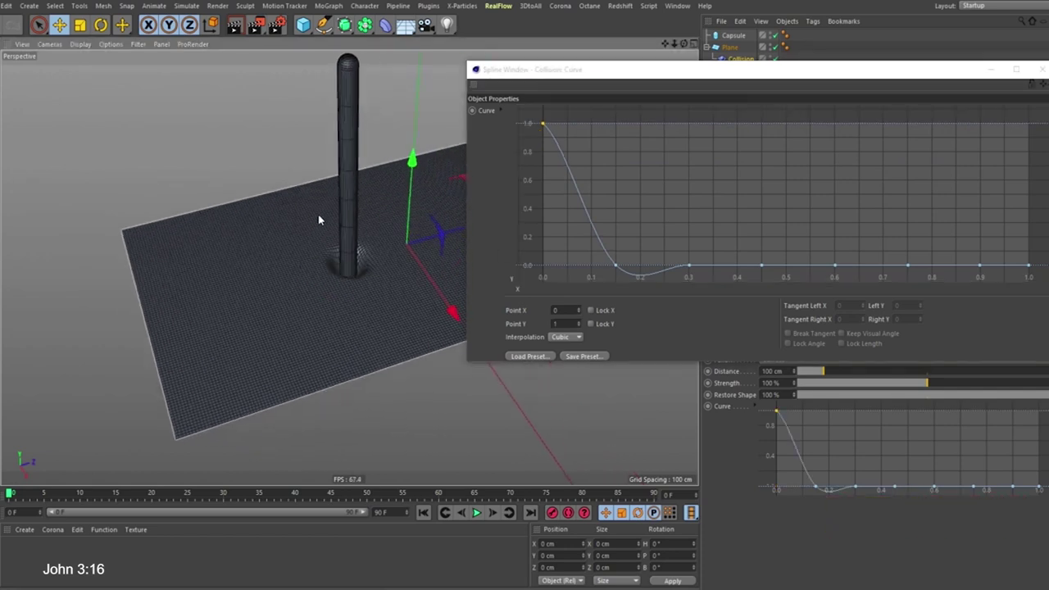
alt+right_drag(319, 215, 334, 150)
alt+middle_drag(325, 232, 280, 238)
alt+right_drag(280, 242, 300, 291)
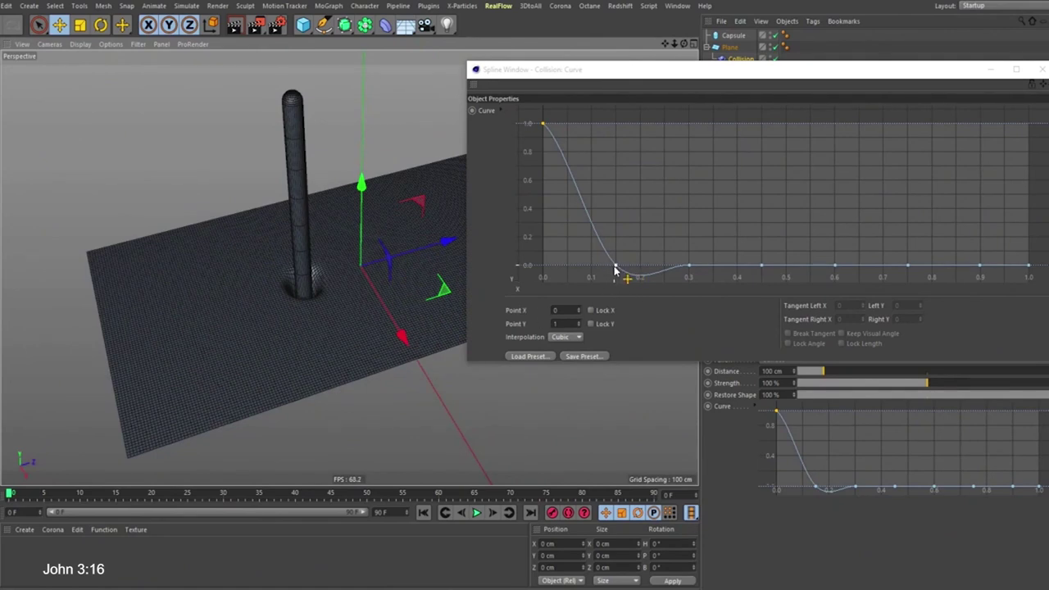
ctrl+drag(691, 267, 690, 181)
alt+right_drag(267, 255, 278, 203)
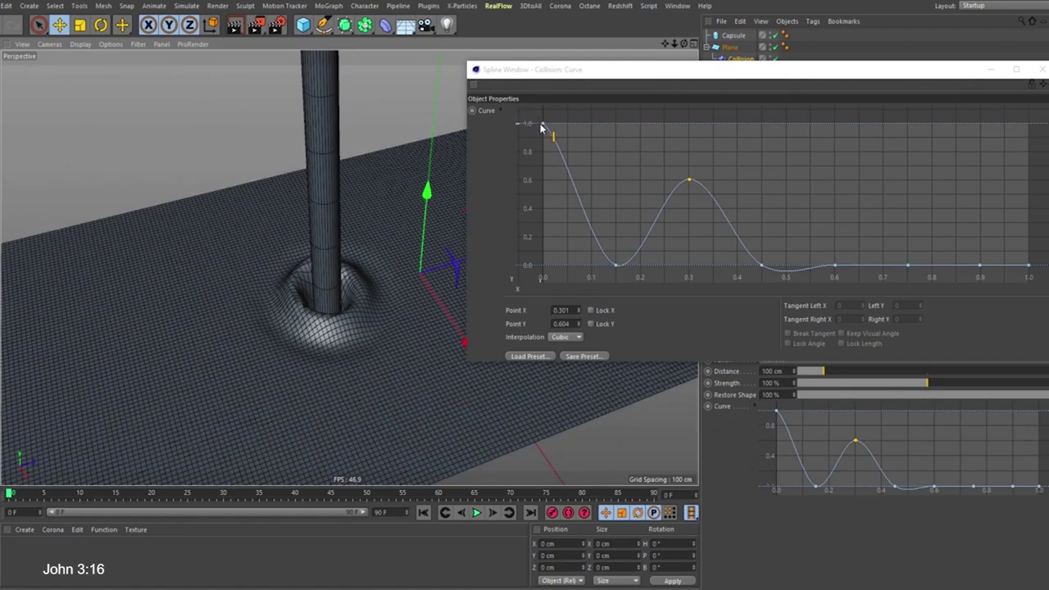
Shape decreasing curve peaks of about Y 0.8 at the start, 0.51 at X 0.3, 0.3 at X 0.6 and 0.11 at X 0.9
drag(541, 126, 537, 156)
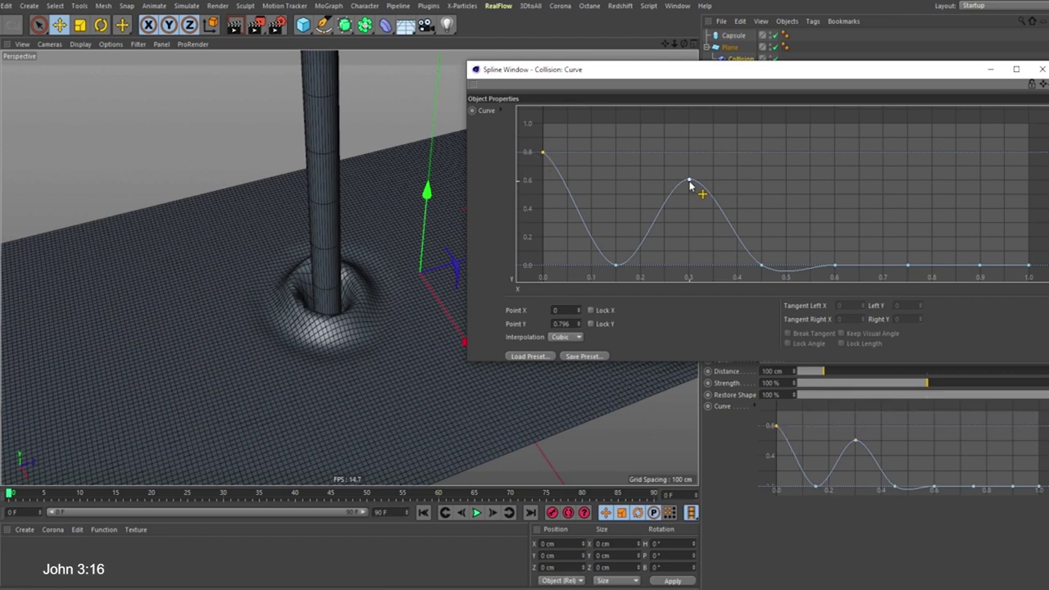
drag(690, 185, 689, 197)
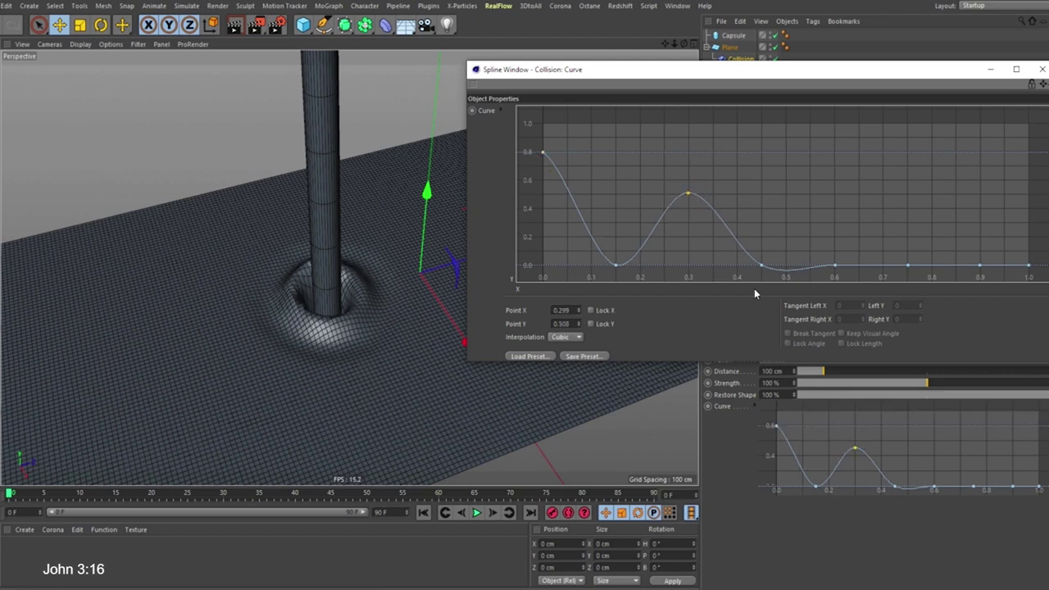
drag(835, 269, 835, 222)
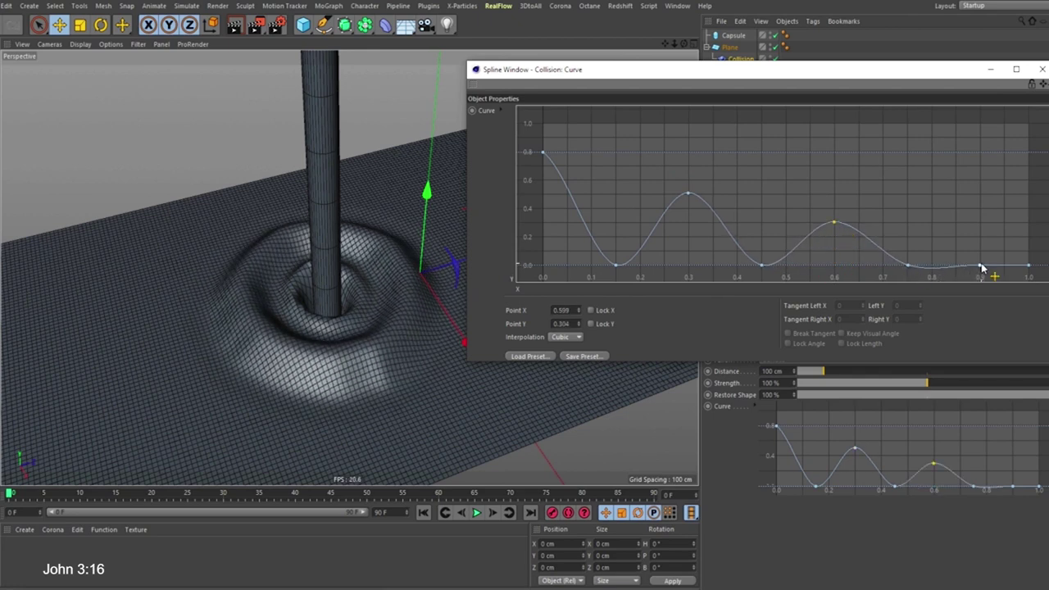
drag(981, 269, 982, 254)
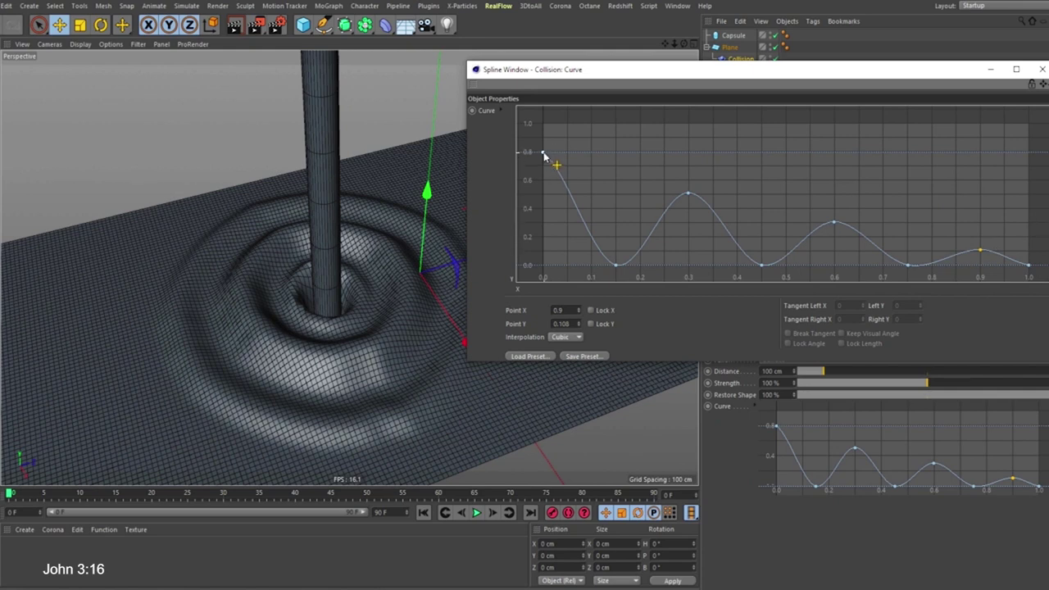
Set the curve's start point to about Y 0.69 and its peaks at X 0.3, 0.6 and 0.9 to about 0.3, 0.09 and 0.025
drag(542, 154, 547, 169)
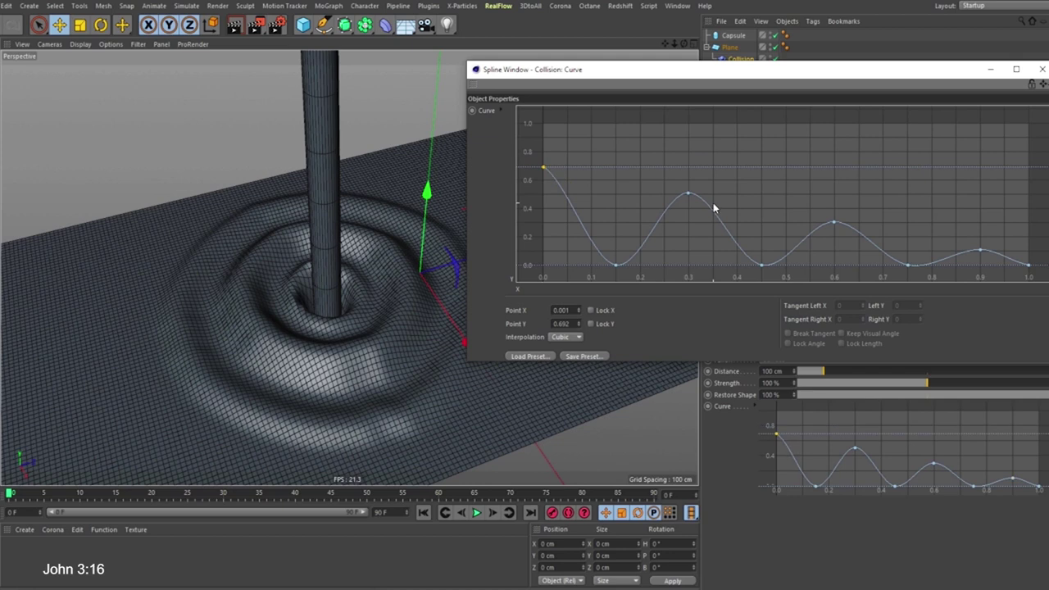
drag(688, 198, 687, 224)
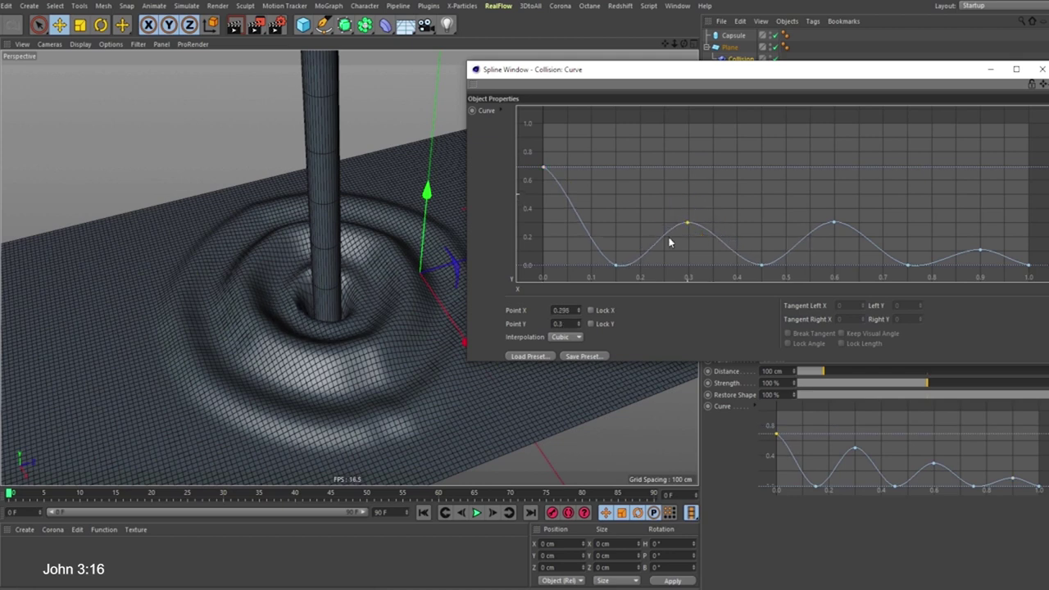
drag(835, 225, 834, 257)
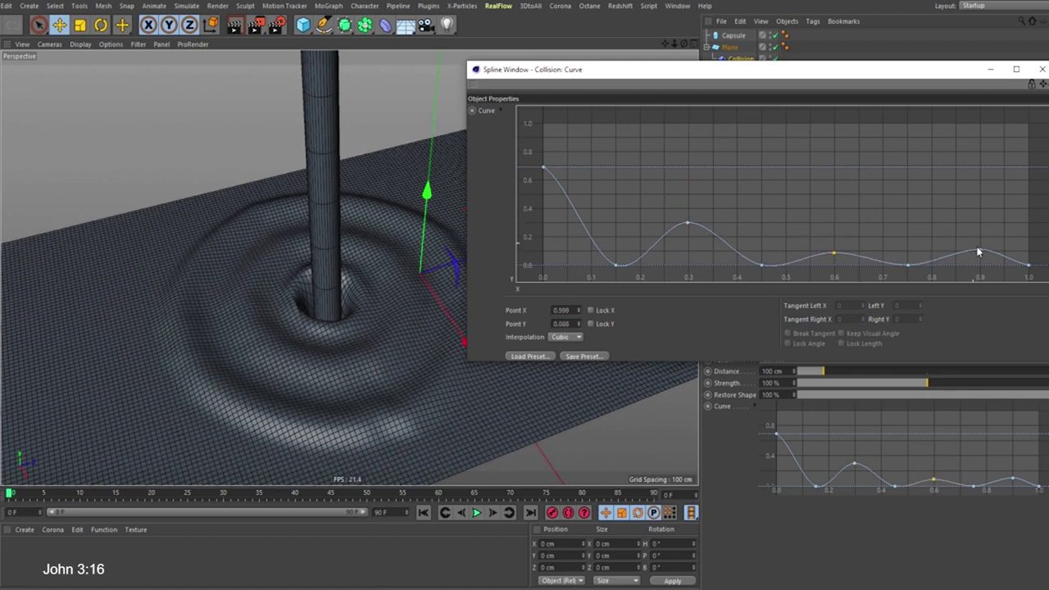
drag(980, 252, 982, 264)
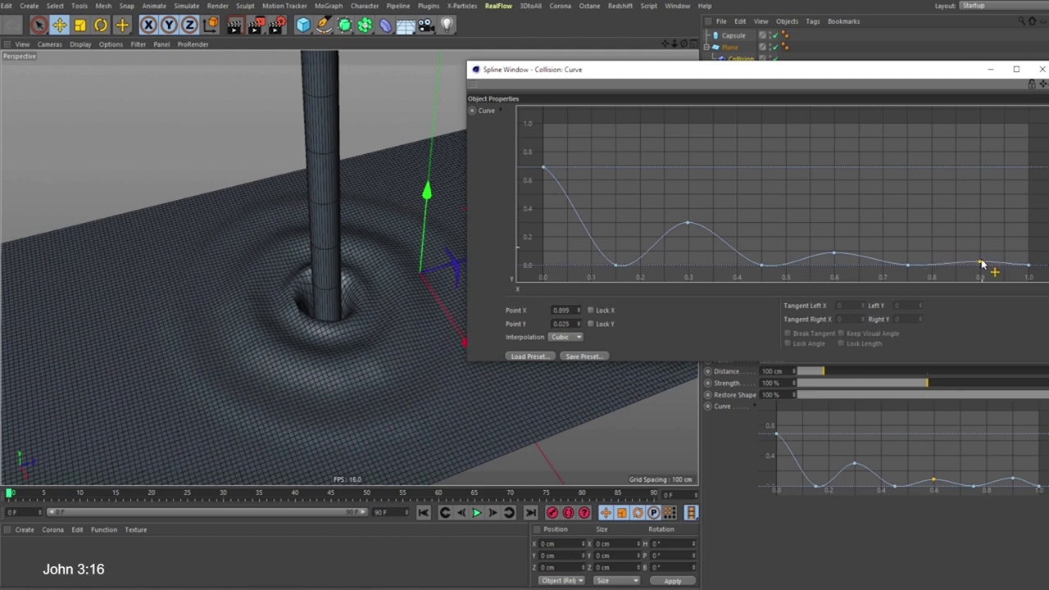
Switch the viewport to Gouraud shading without wireframe lines and examine the ripples around the capsule up close
click(270, 255)
scroll(259, 301, down, 5)
alt+drag(293, 297, 308, 292)
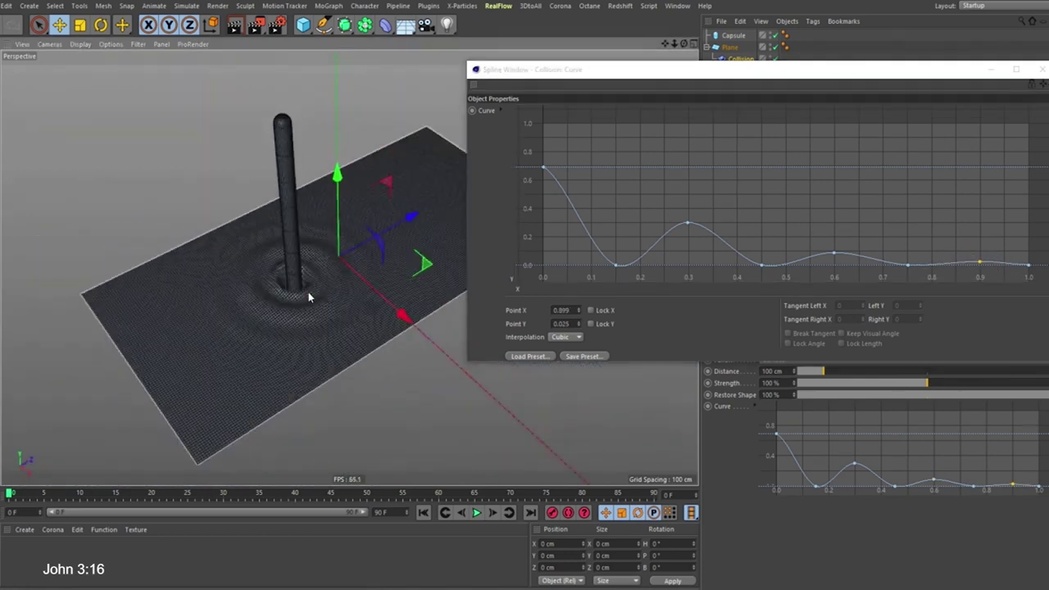
alt+right_drag(305, 286, 271, 314)
alt+drag(276, 304, 280, 329)
scroll(285, 275, down, 3)
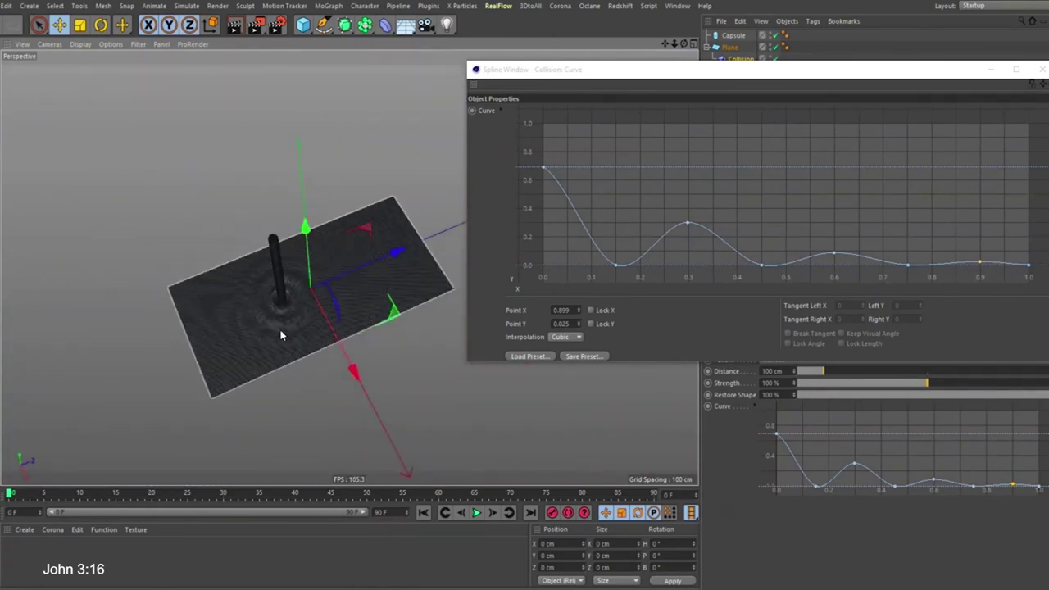
key(n)
key(a)
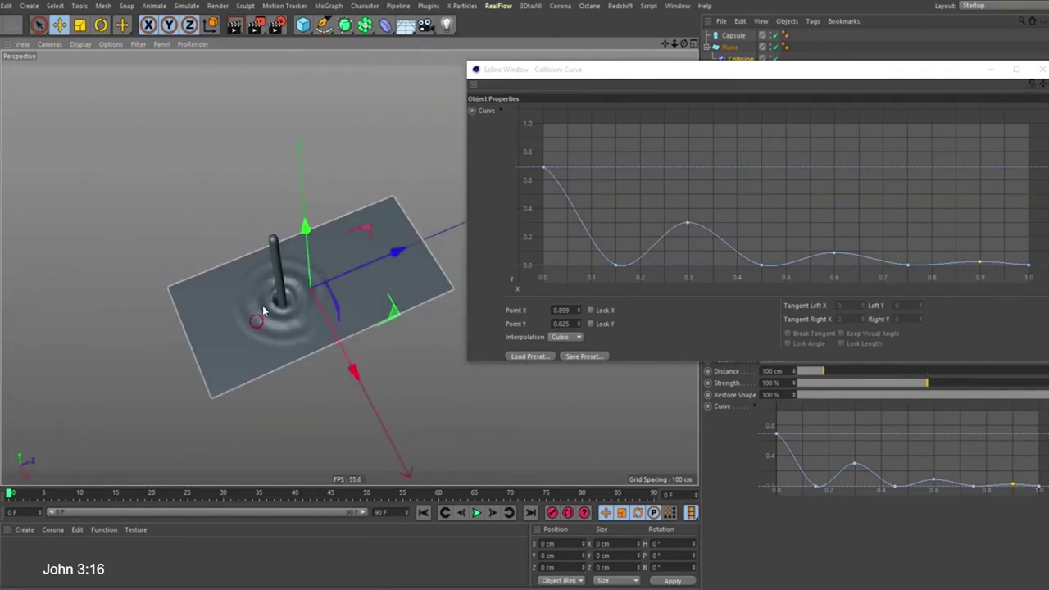
alt+drag(264, 310, 291, 274)
alt+right_drag(291, 274, 245, 350)
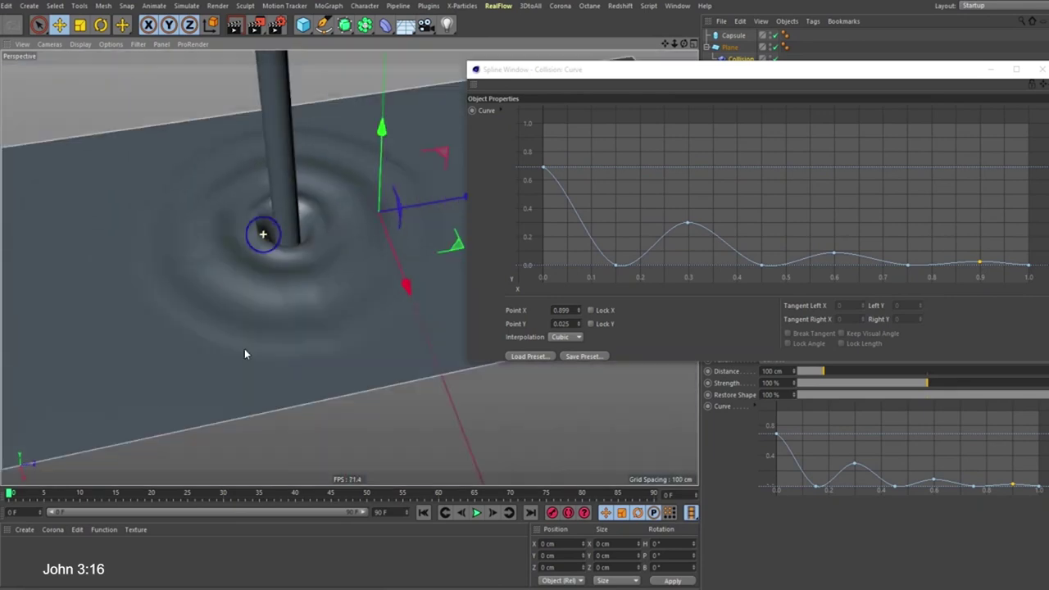
alt+drag(244, 354, 449, 224)
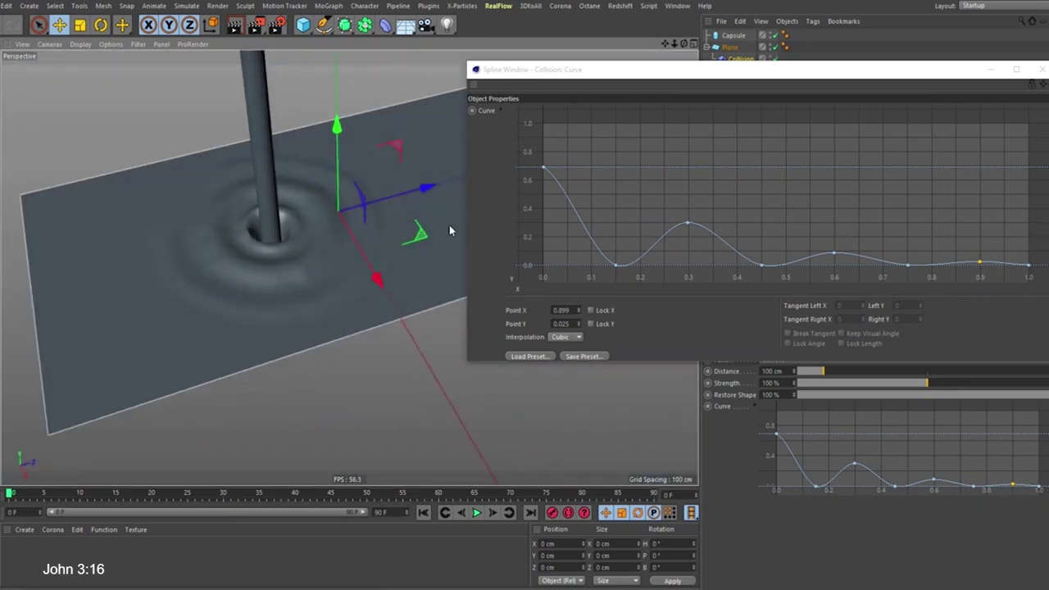
Select all falloff curve points between the two end points and set their point type to Ease Ease
click(615, 265)
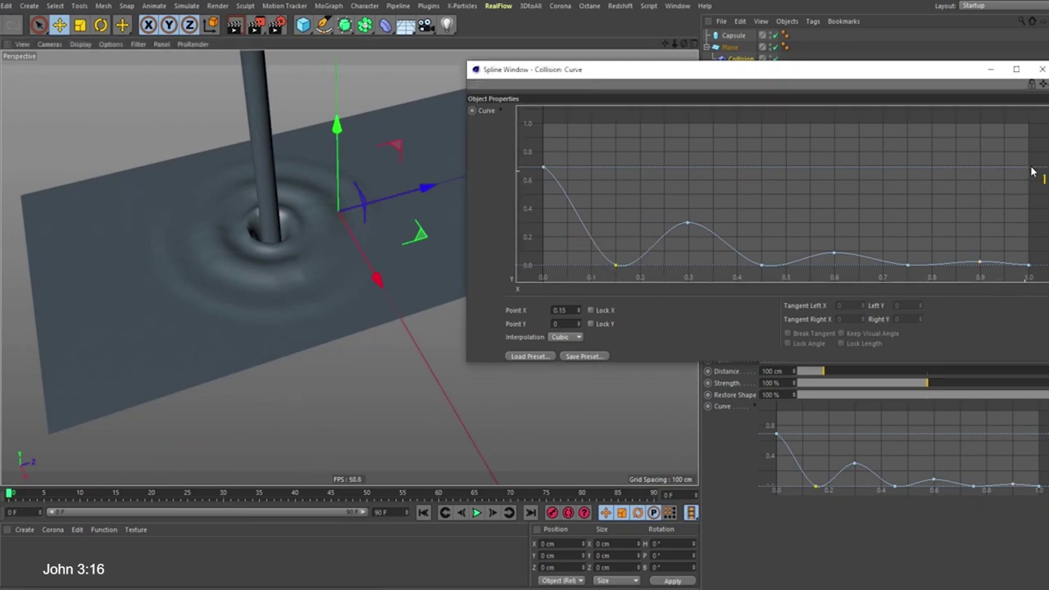
drag(1040, 173, 702, 302)
drag(1002, 204, 570, 287)
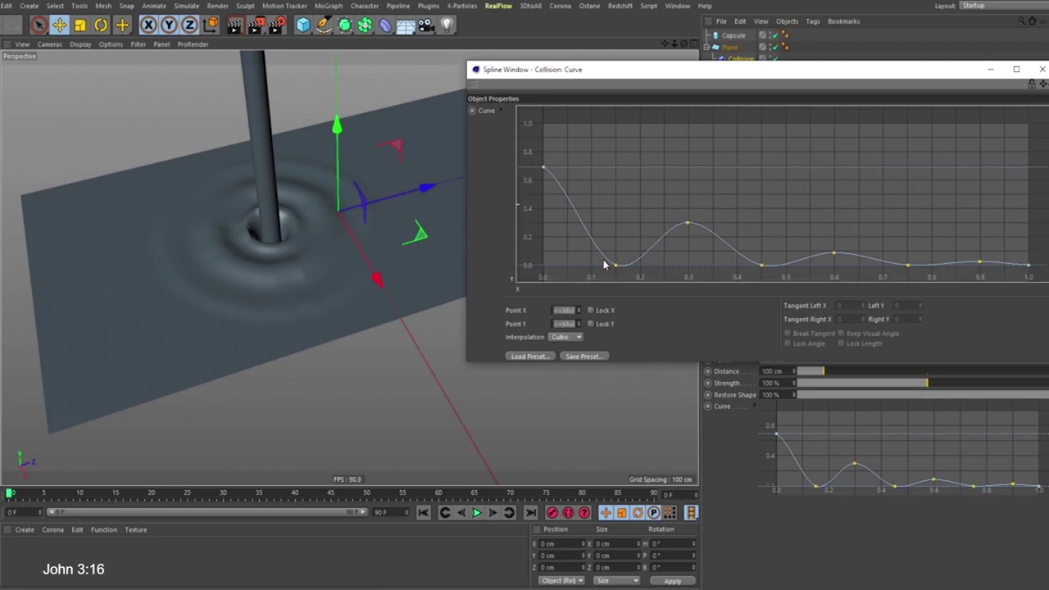
right_click(687, 226)
mouse_move(747, 410)
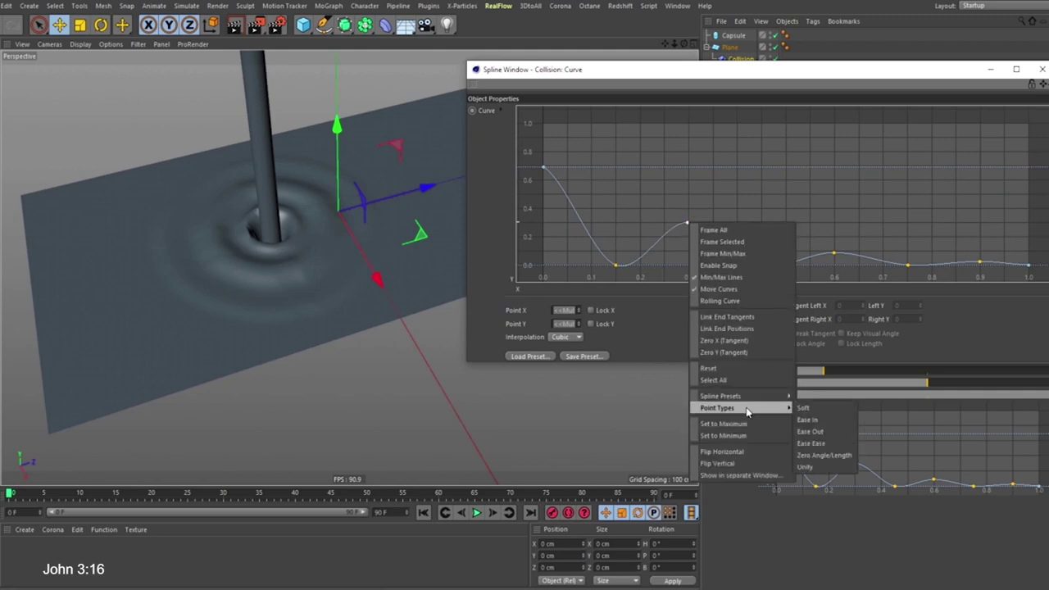
click(827, 444)
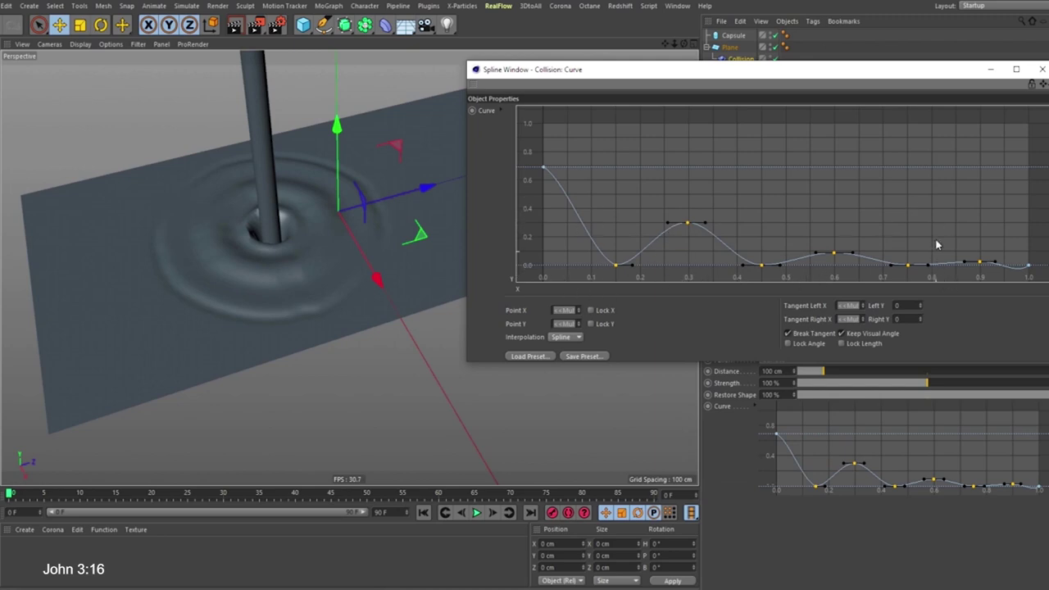
Try the Ease Ease and Soft point types on the curve point at X 0.15, finishing with Ease Ease
right_click(618, 274)
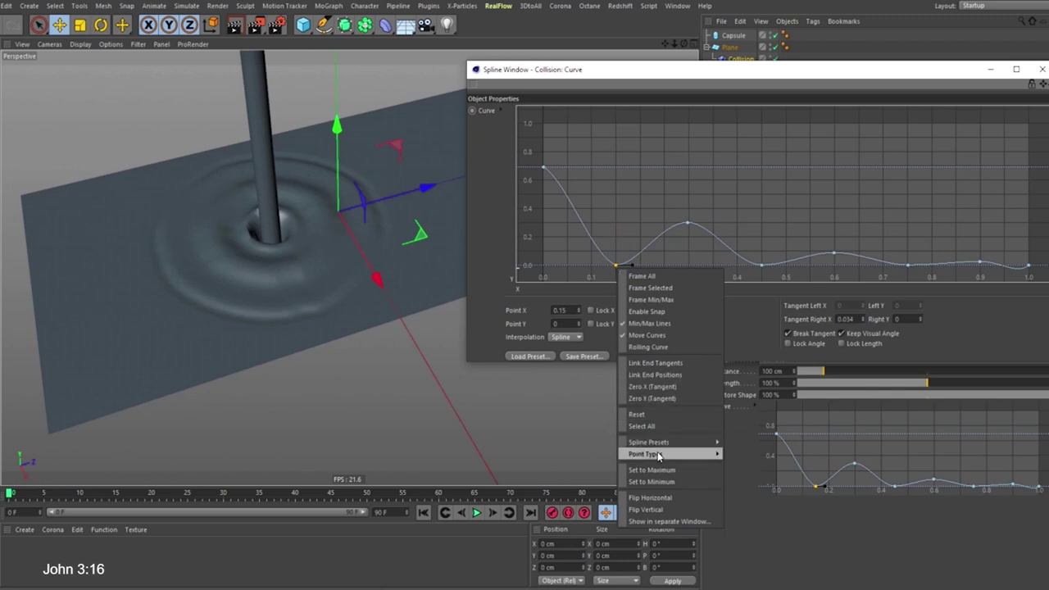
click(755, 490)
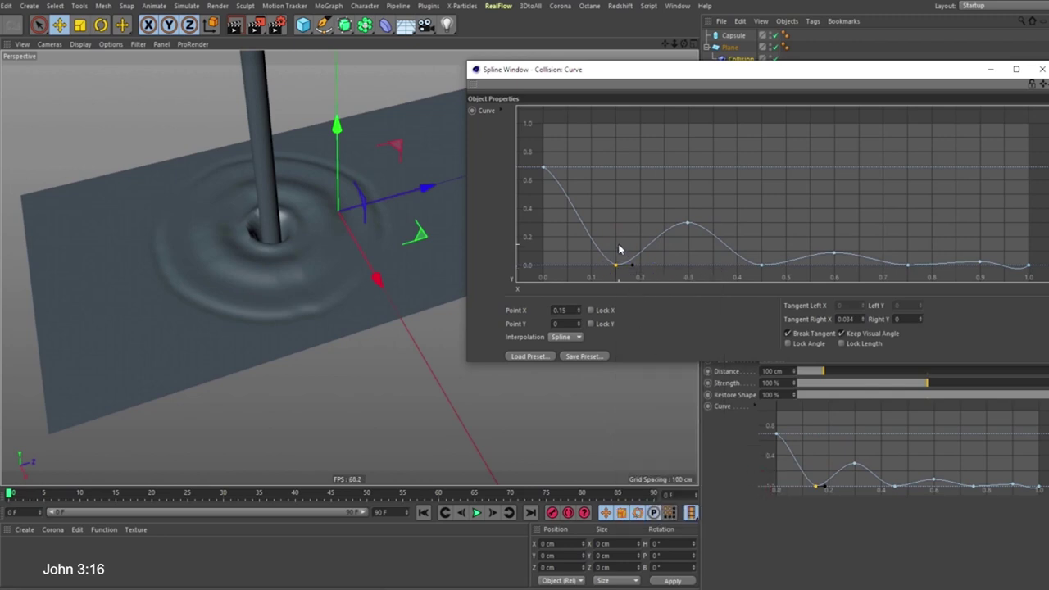
right_click(618, 270)
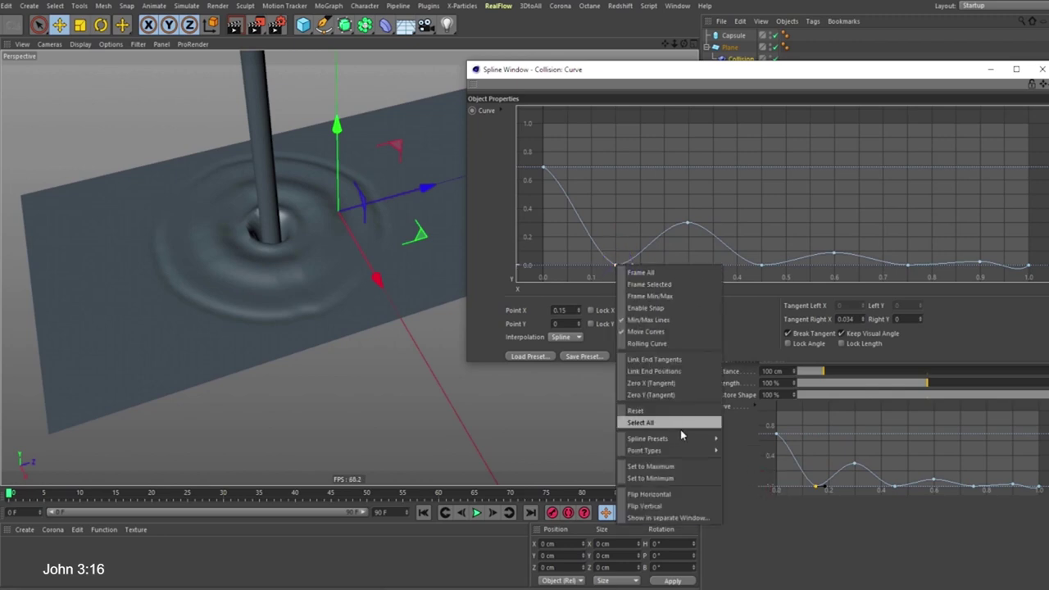
click(741, 450)
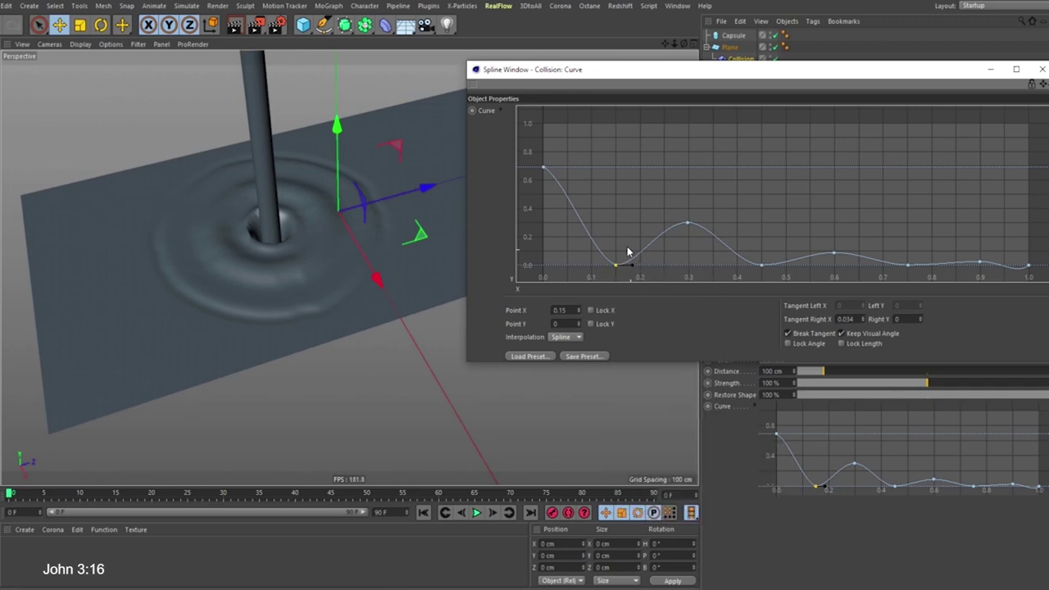
right_click(618, 270)
mouse_move(656, 451)
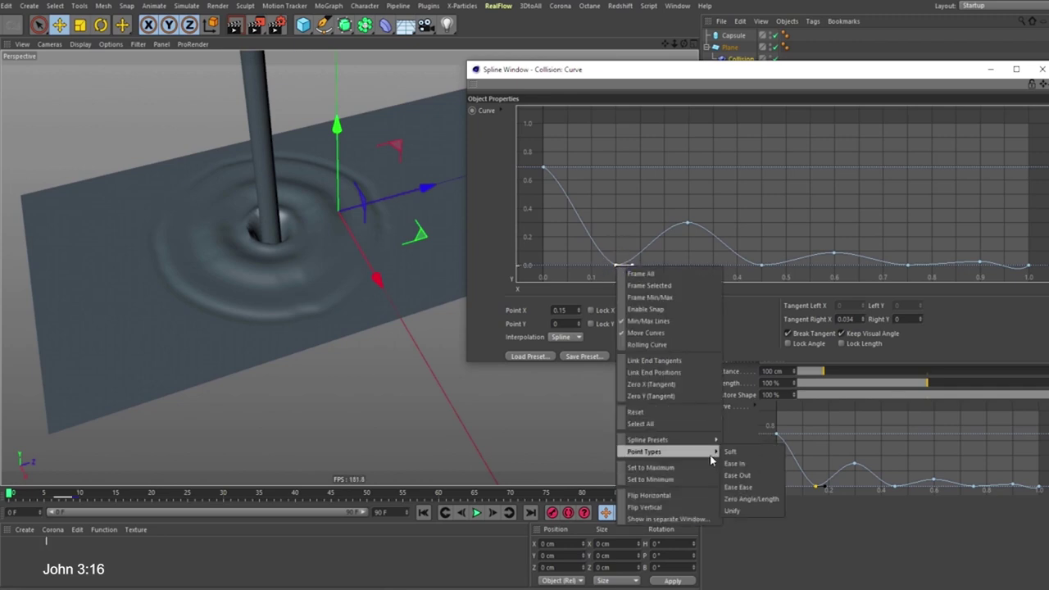
click(758, 488)
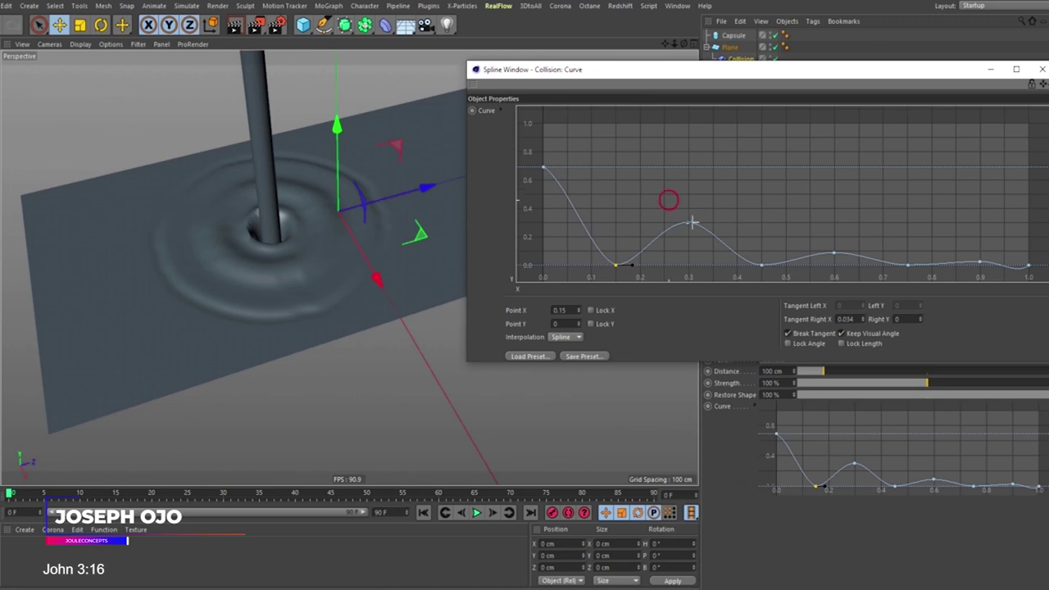
Set the left tangent of the falloff curve's end point to about X -0.028, Y -0.005 and close the curve window
click(833, 253)
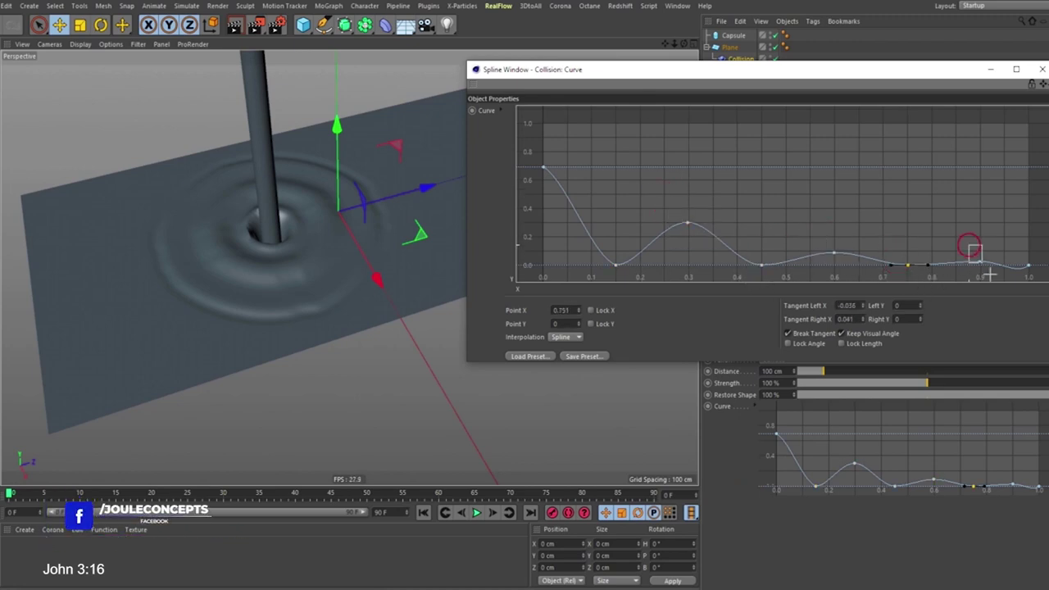
scroll(1029, 278, up, 5)
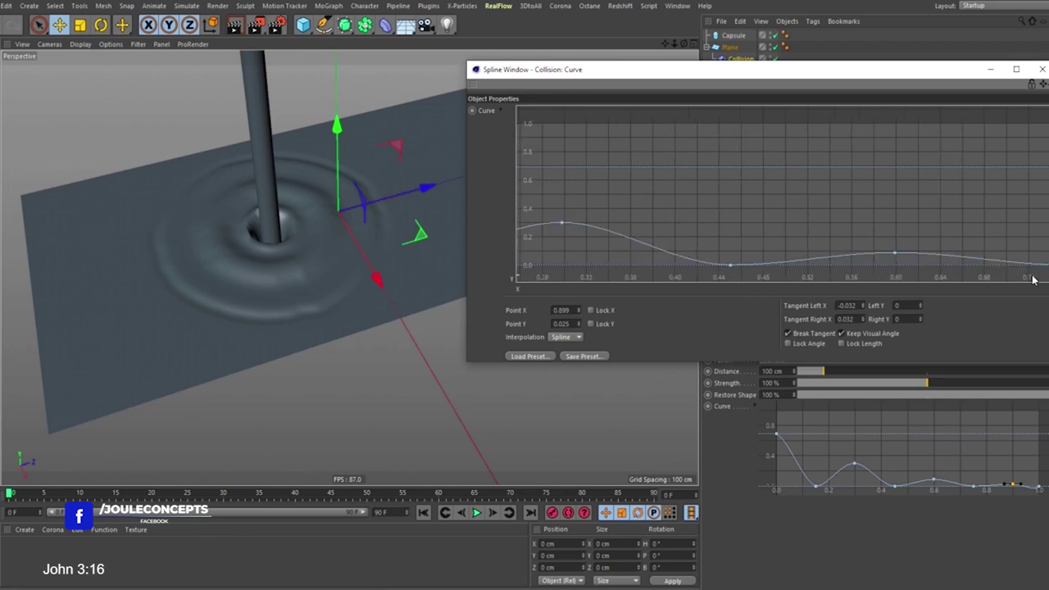
scroll(908, 248, down, 3)
key(space)
click(908, 236)
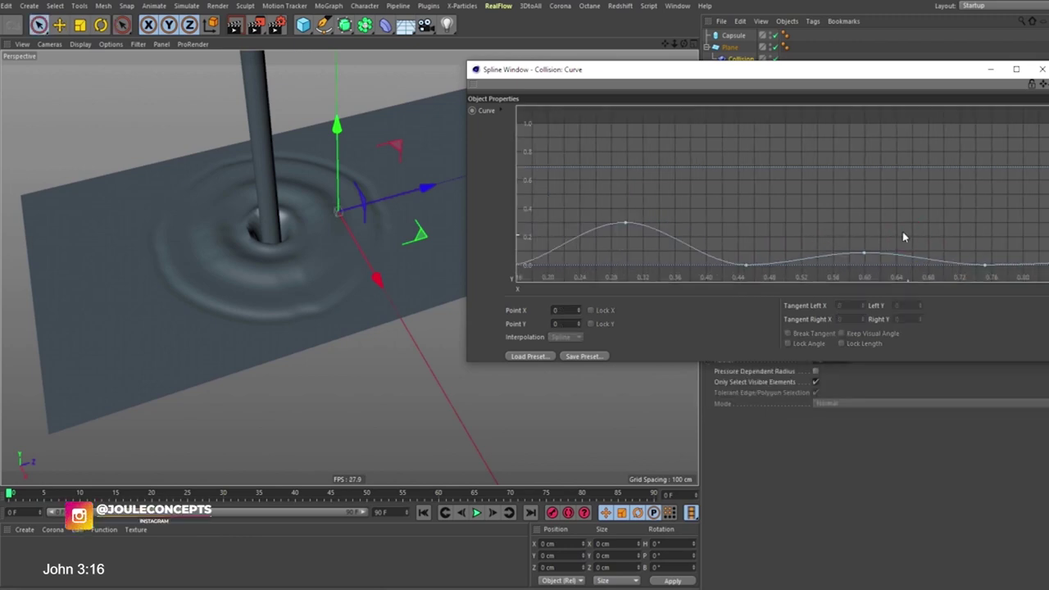
key(space)
key(F5)
middle_click(199, 115)
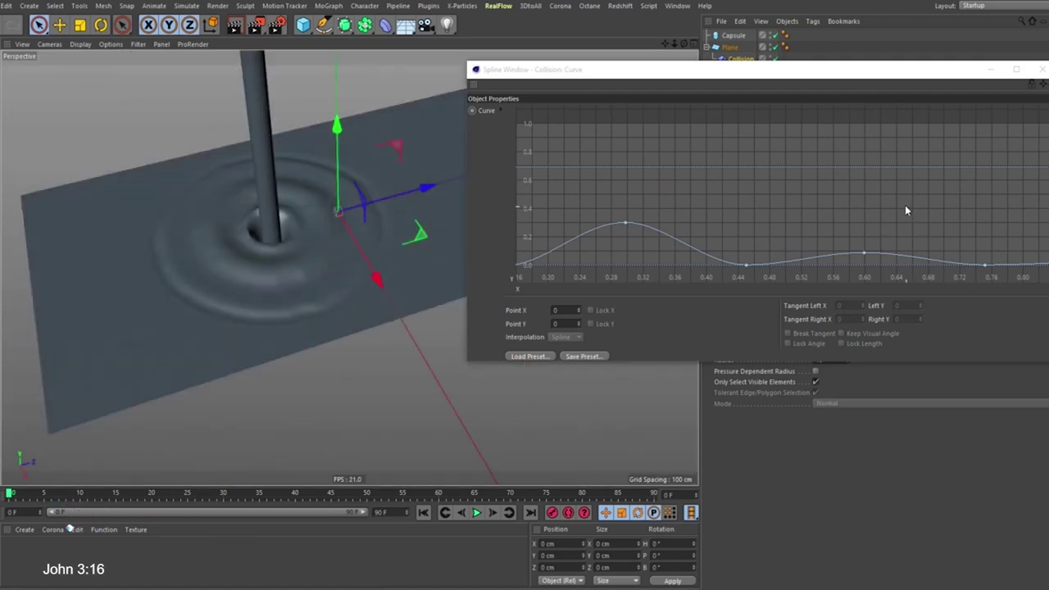
scroll(785, 211, down, 4)
scroll(970, 257, up, 5)
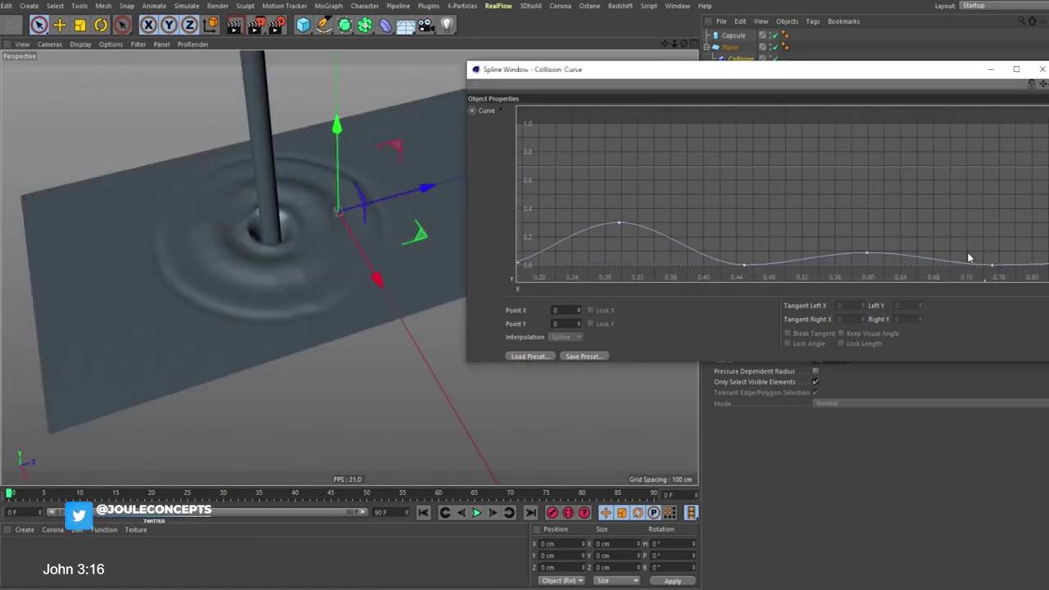
scroll(959, 256, down, 5)
scroll(964, 247, up, 4)
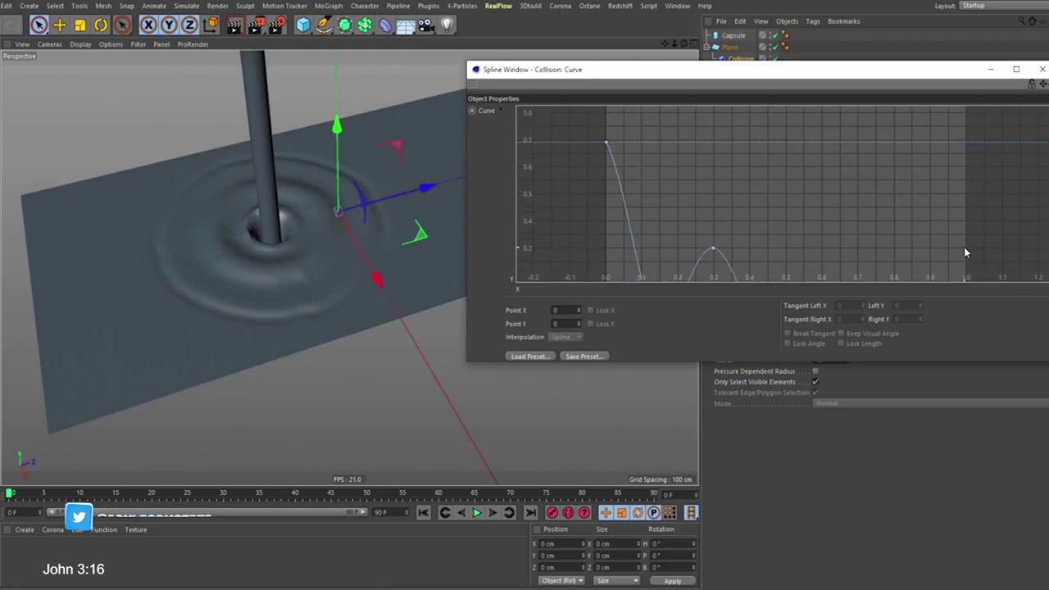
scroll(964, 247, down, 5)
drag(986, 241, 972, 264)
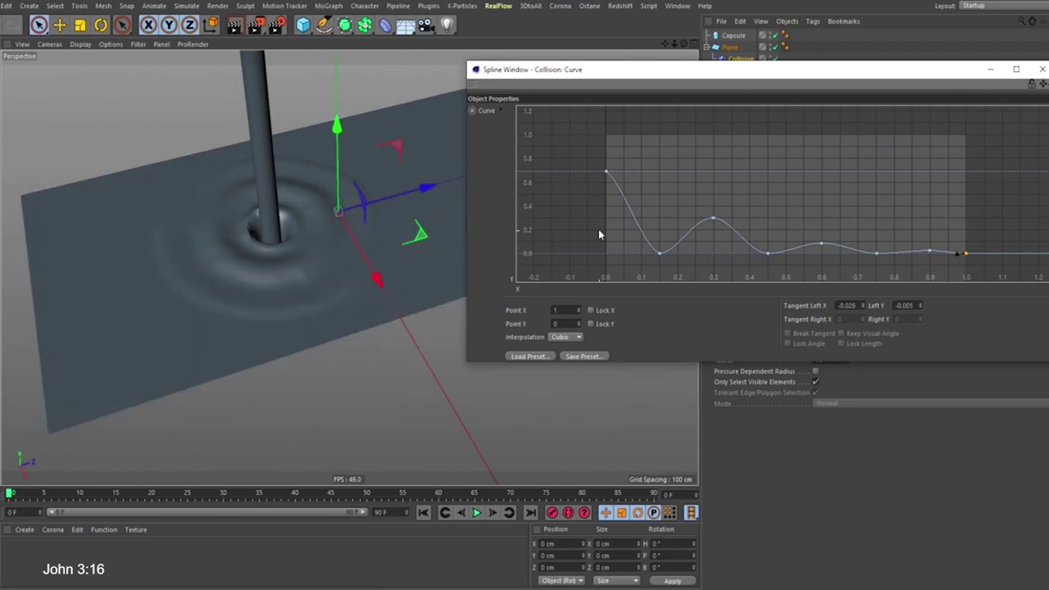
click(1042, 68)
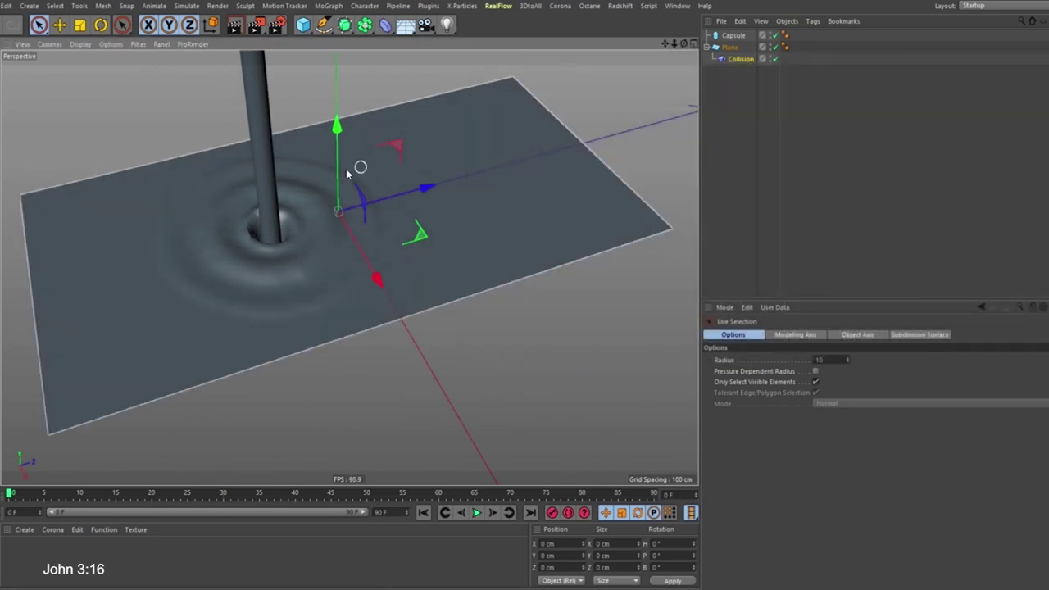
Move the capsule across the plane to about X 1.7 cm, Z -70.3 cm
alt+right_drag(386, 234, 284, 246)
alt+drag(267, 246, 275, 283)
mouse_move(304, 218)
alt+right_down()
mouse_move(326, 164)
mouse_move(305, 209)
alt+right_up()
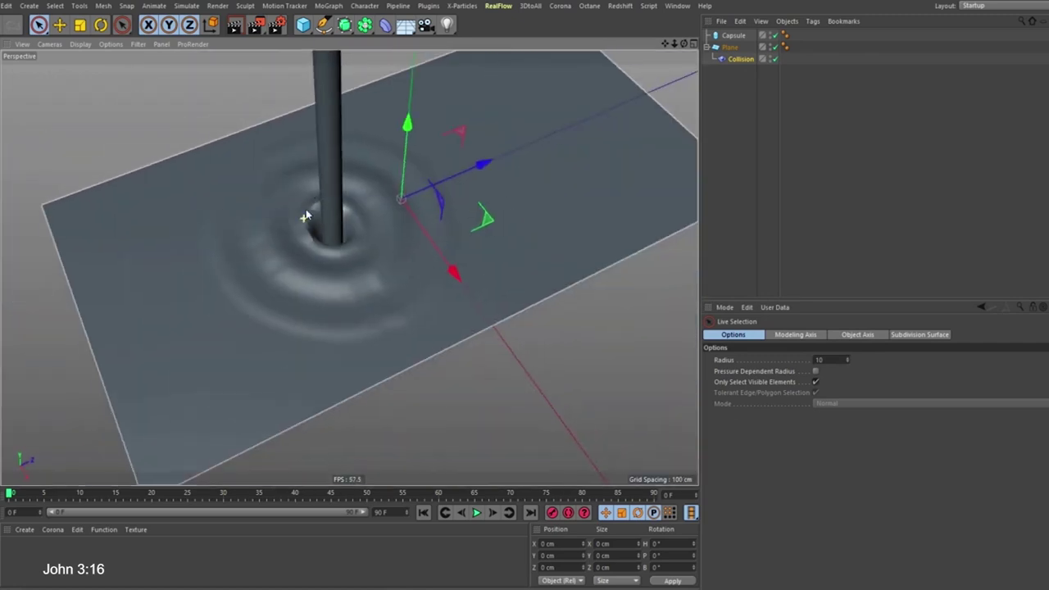
alt+drag(318, 248, 286, 239)
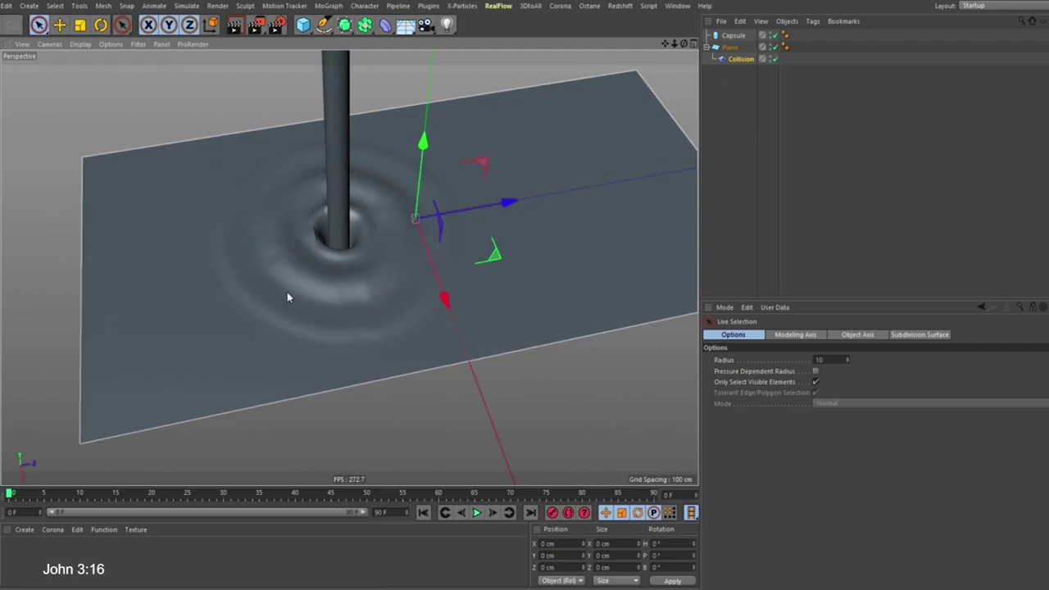
scroll(230, 328, down, 6)
alt+drag(197, 347, 258, 287)
click(732, 35)
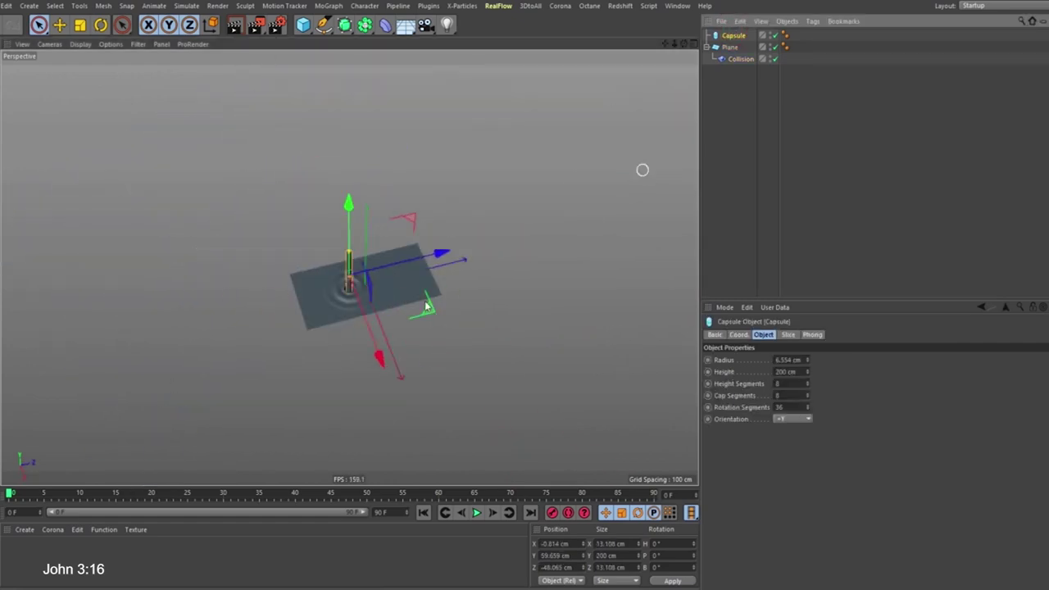
scroll(455, 290, up, 6)
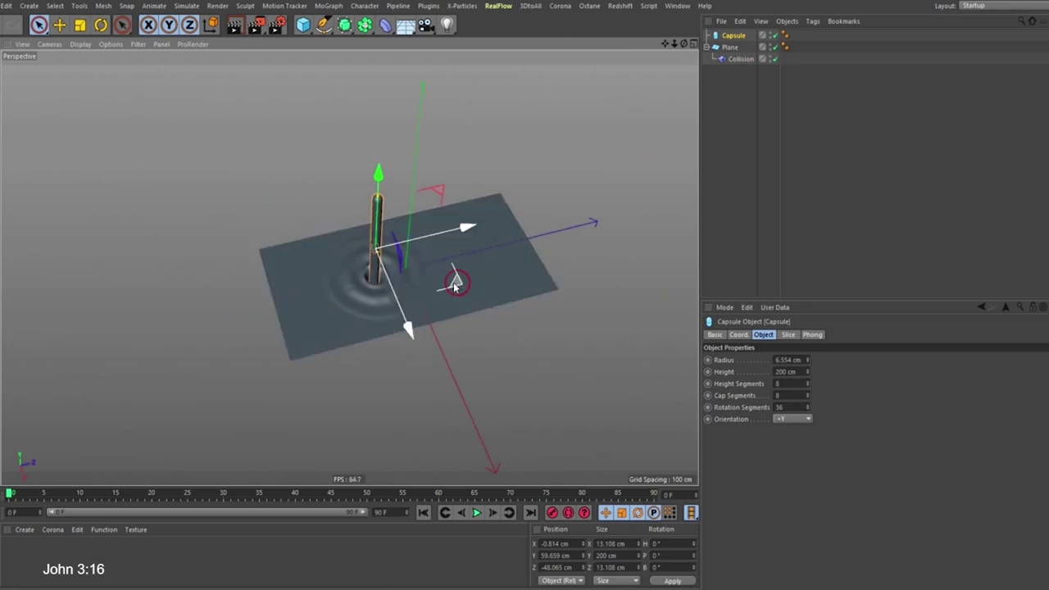
drag(455, 286, 432, 276)
alt+right_drag(391, 258, 407, 177)
alt+middle_drag(354, 246, 405, 248)
alt+right_drag(405, 249, 407, 269)
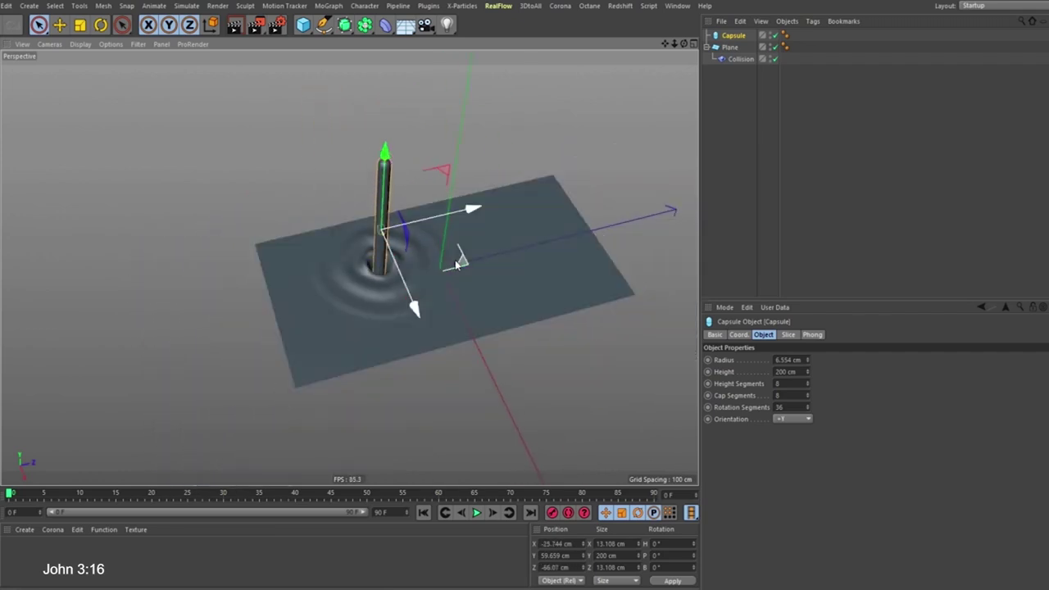
drag(460, 275, 464, 283)
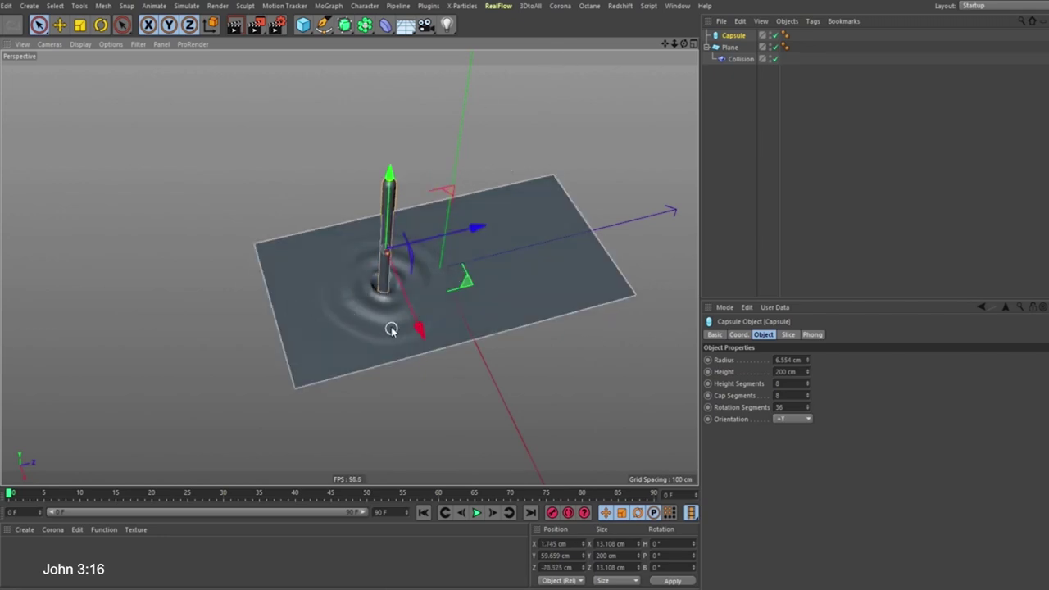
Add a Smoothing deformer and place it under the plane, below the Collision deformer
alt+right_drag(391, 328, 387, 250)
alt+drag(351, 302, 352, 344)
alt+right_drag(342, 278, 377, 206)
mouse_move(400, 265)
alt+mouse_down()
mouse_move(391, 215)
mouse_move(386, 267)
alt+mouse_up()
alt+right_drag(377, 259, 320, 373)
alt+drag(374, 293, 656, 123)
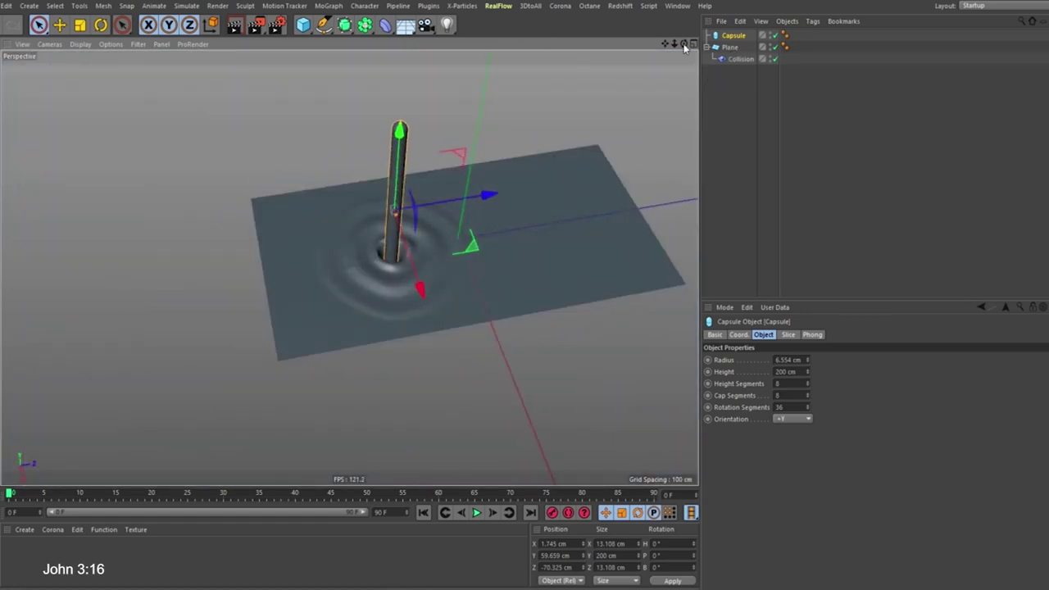
click(386, 25)
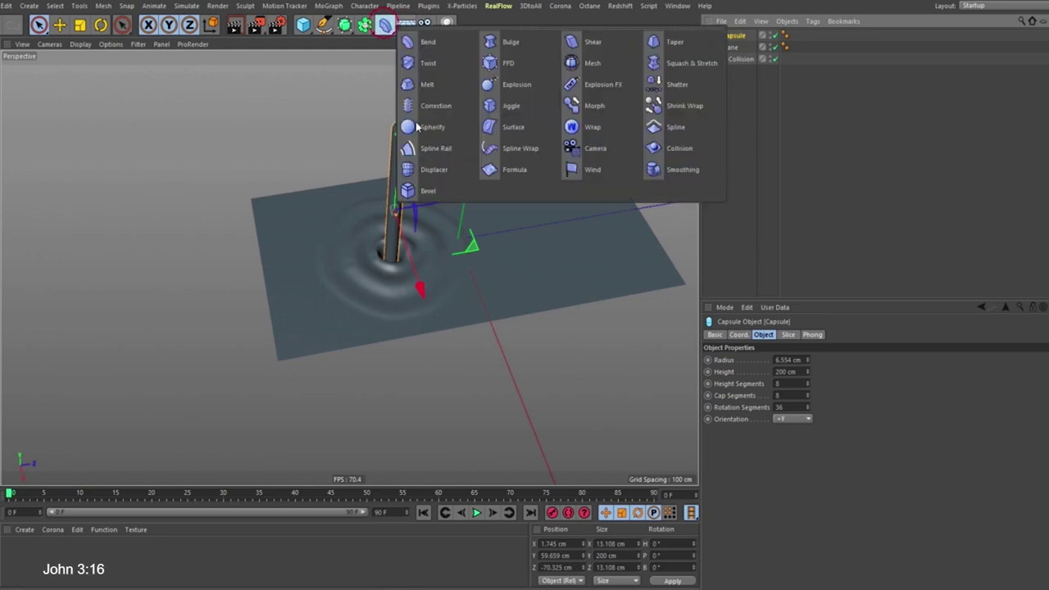
click(683, 169)
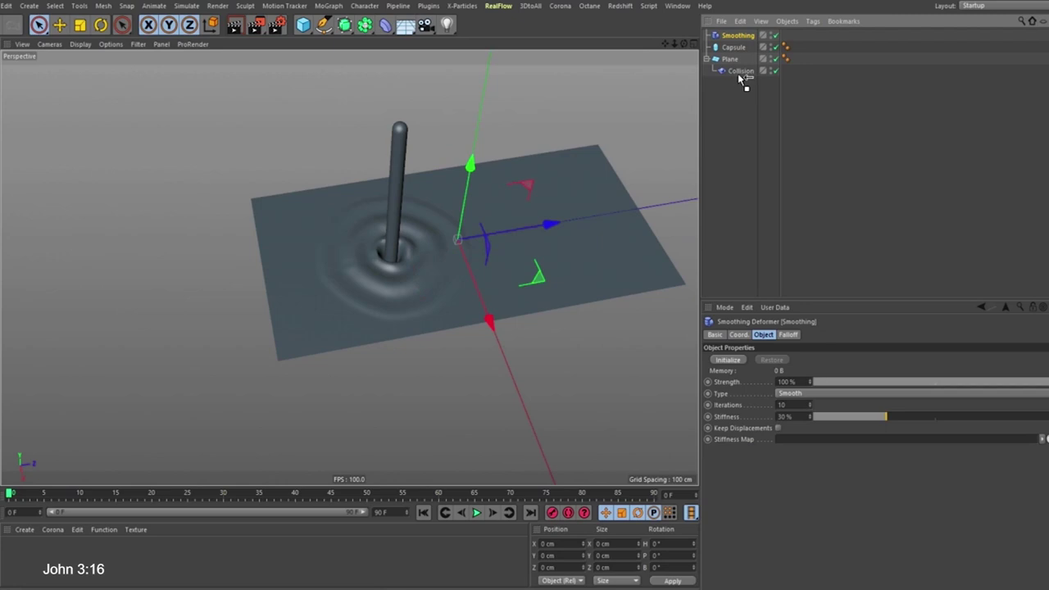
drag(742, 78, 740, 76)
Compare the ripples around the capsule up close with the Smoothing deformer switched off and on
alt+drag(462, 286, 381, 277)
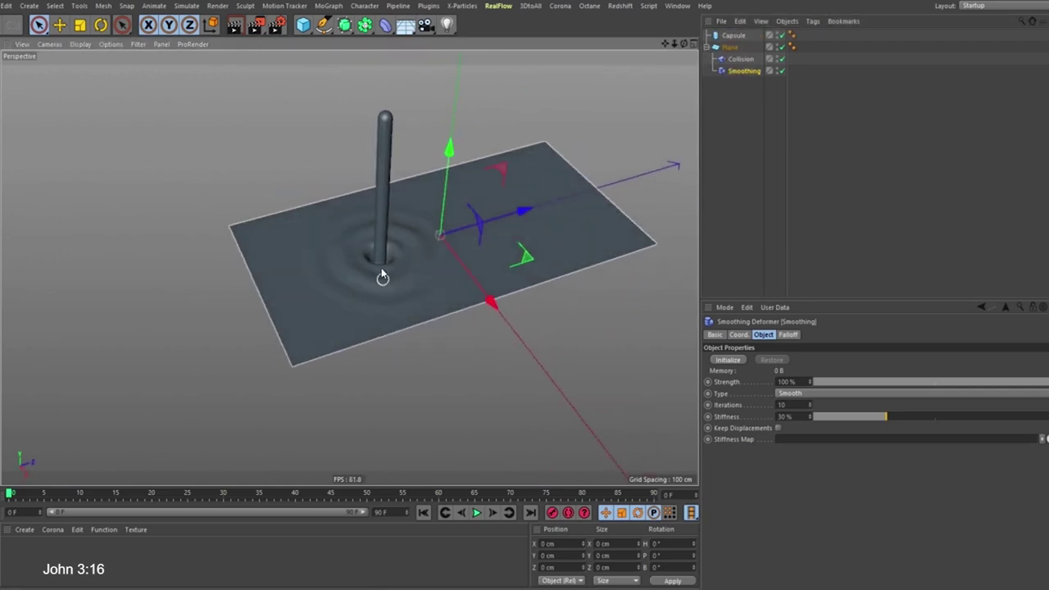
alt+right_drag(382, 269, 383, 67)
alt+drag(356, 248, 278, 244)
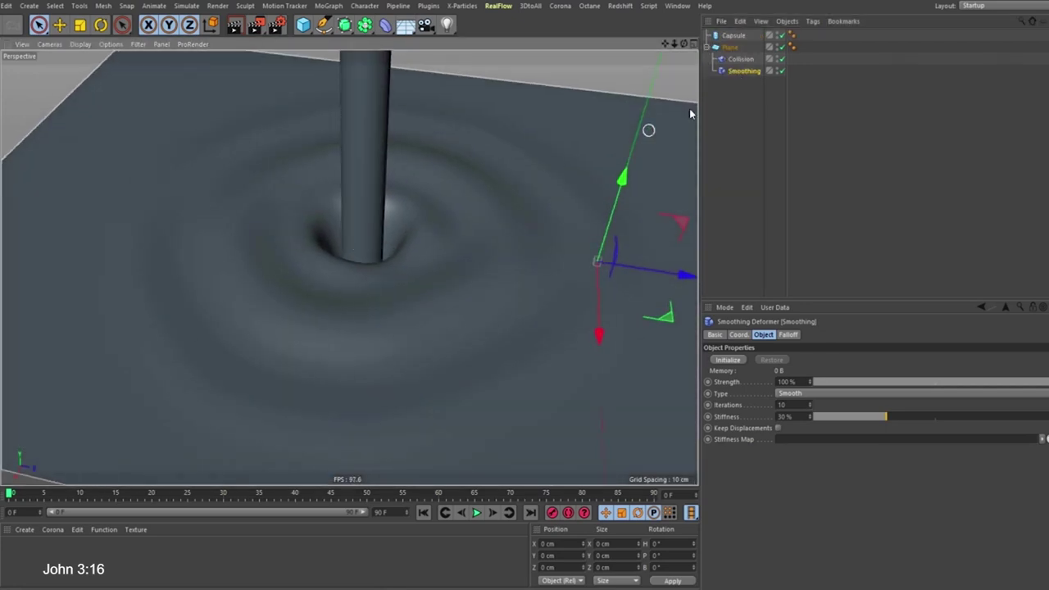
click(782, 70)
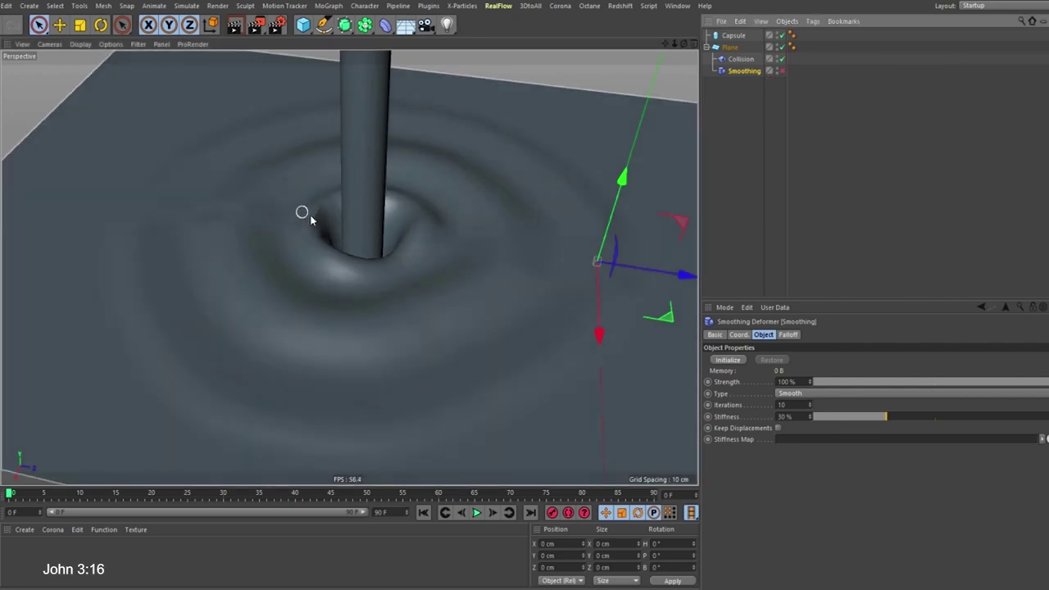
scroll(311, 220, up, 3)
click(783, 70)
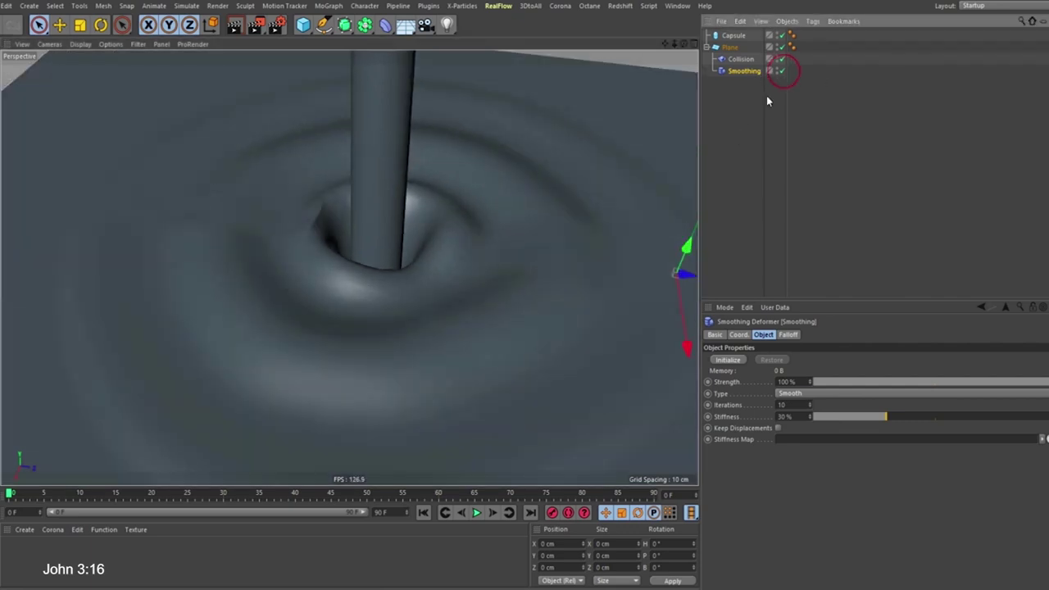
scroll(268, 314, down, 8)
alt+drag(327, 309, 358, 290)
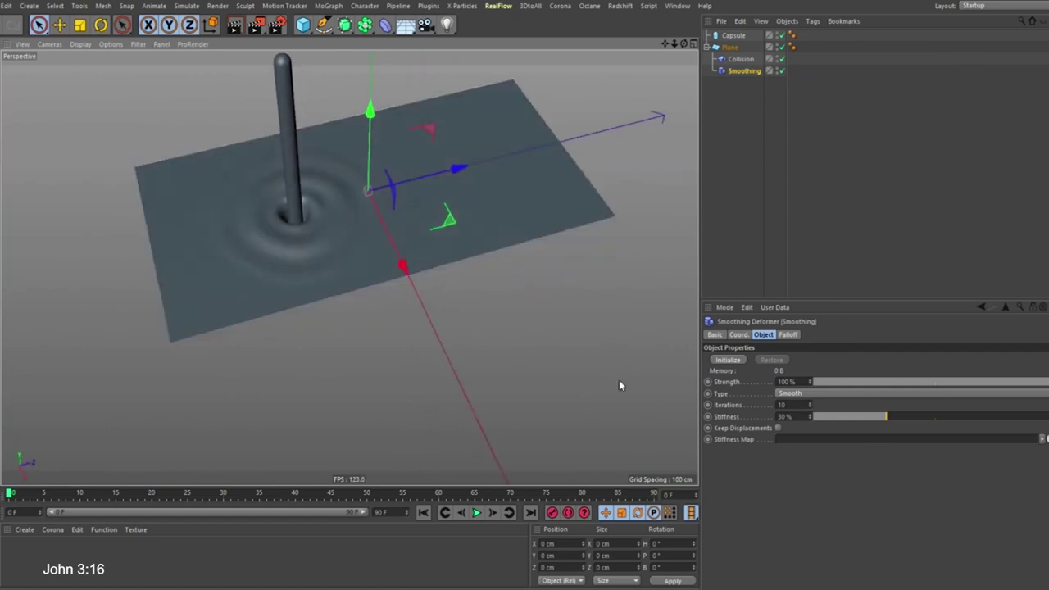
Try a stiffness of 9% on the Smoothing deformer and set it back to 30%
alt+right_drag(272, 209, 277, 189)
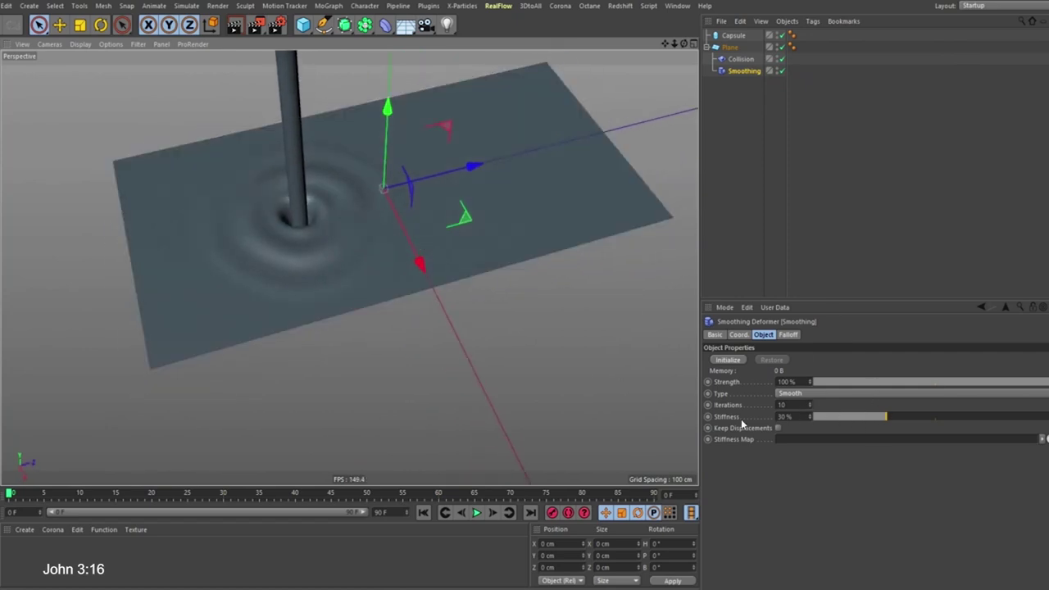
drag(890, 417, 840, 418)
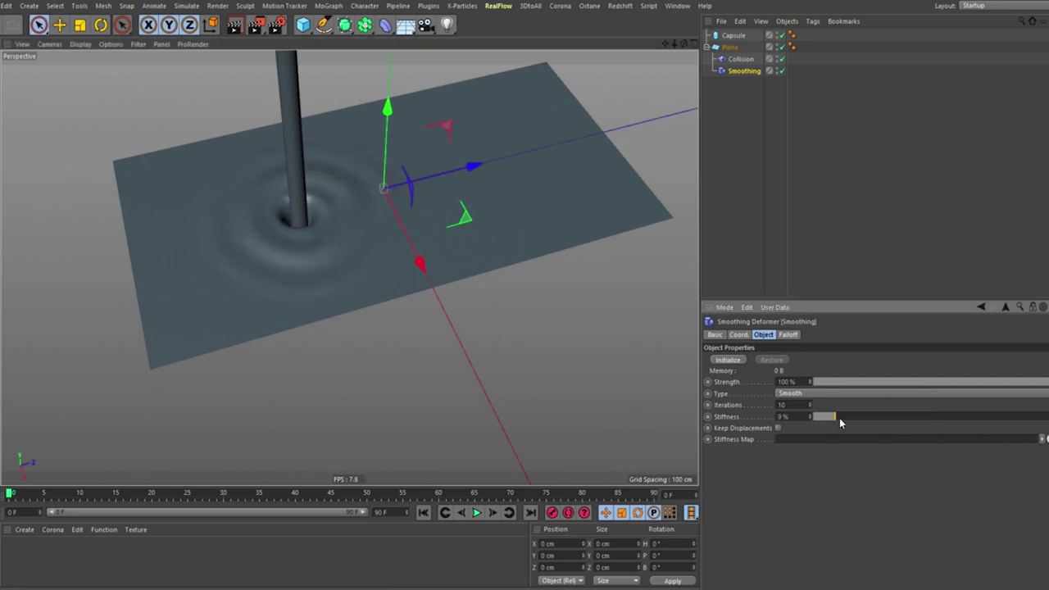
click(886, 417)
Move the capsule along the plane to about X -4.4 cm, Z -117.3 cm
alt+drag(262, 218, 283, 219)
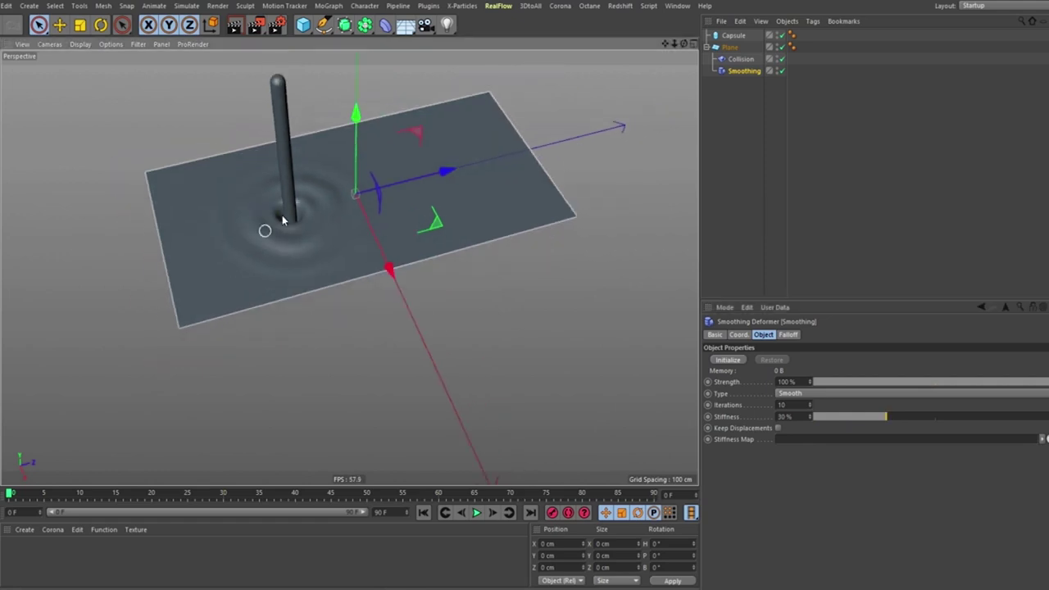
alt+middle_drag(282, 220, 302, 226)
alt+drag(314, 187, 297, 223)
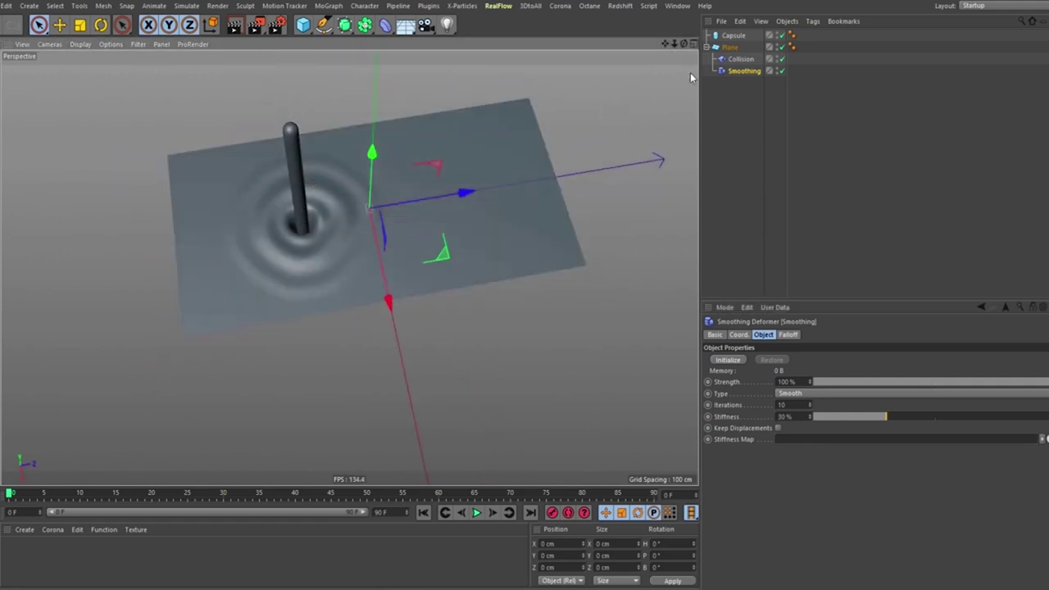
click(738, 36)
mouse_move(328, 239)
mouse_down()
mouse_move(178, 285)
mouse_move(387, 241)
mouse_move(609, 170)
mouse_move(628, 230)
mouse_move(423, 218)
mouse_move(180, 270)
mouse_move(421, 218)
mouse_move(480, 261)
mouse_move(668, 246)
mouse_move(372, 194)
mouse_move(278, 248)
mouse_move(326, 246)
mouse_move(159, 267)
mouse_move(332, 242)
mouse_up()
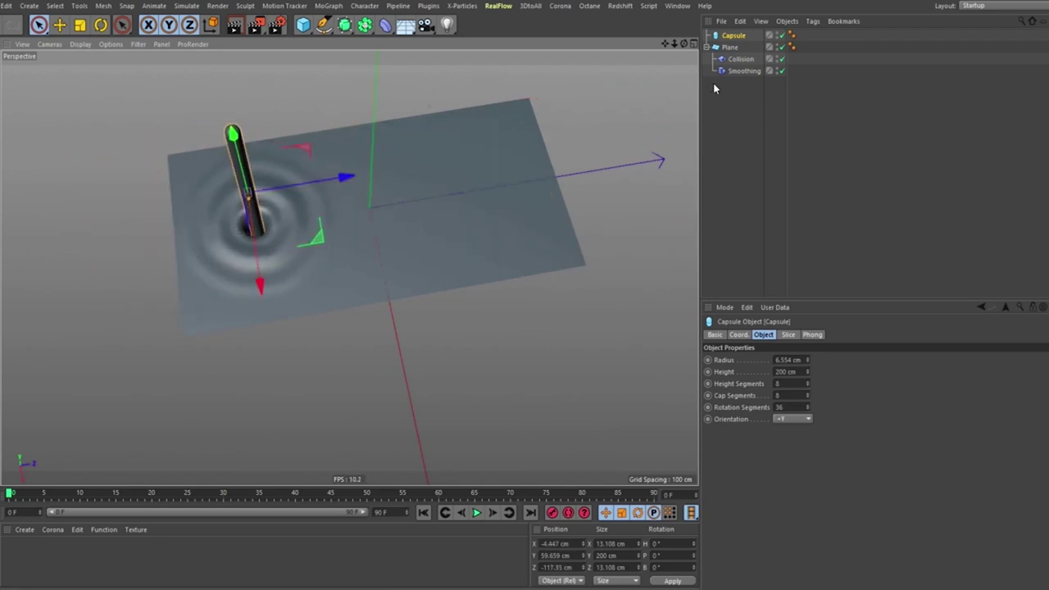
Add a Jiggle deformer and place it under the plane, between the Collision and Smoothing deformers
click(732, 47)
click(386, 27)
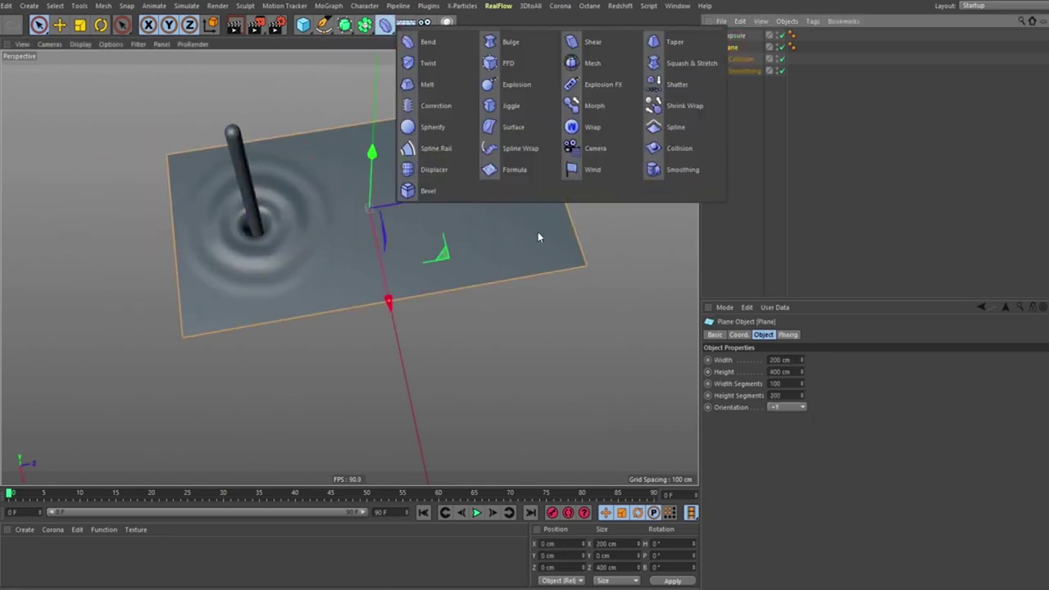
click(510, 106)
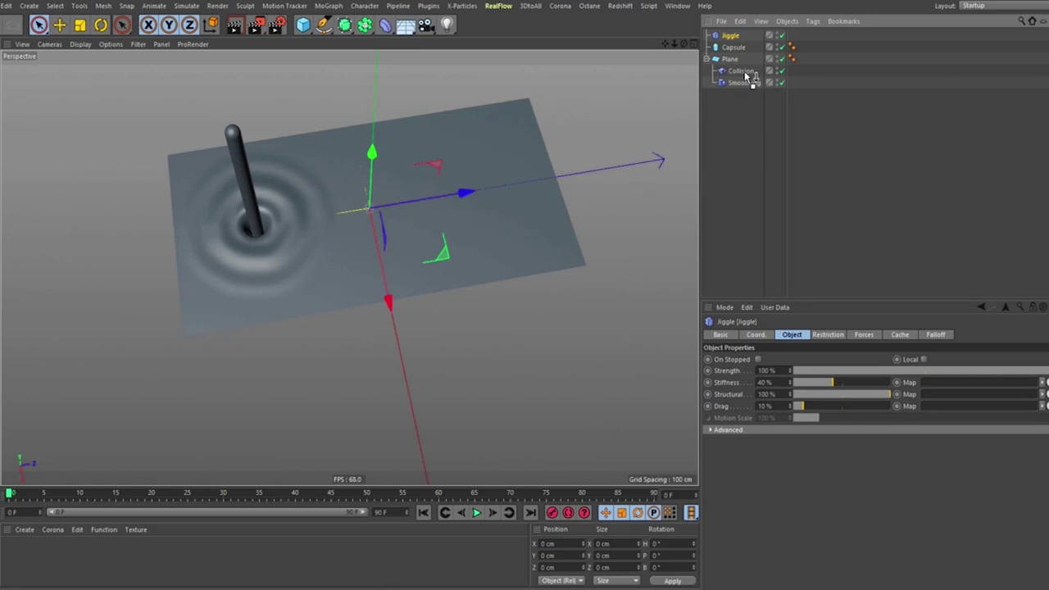
drag(745, 72, 747, 86)
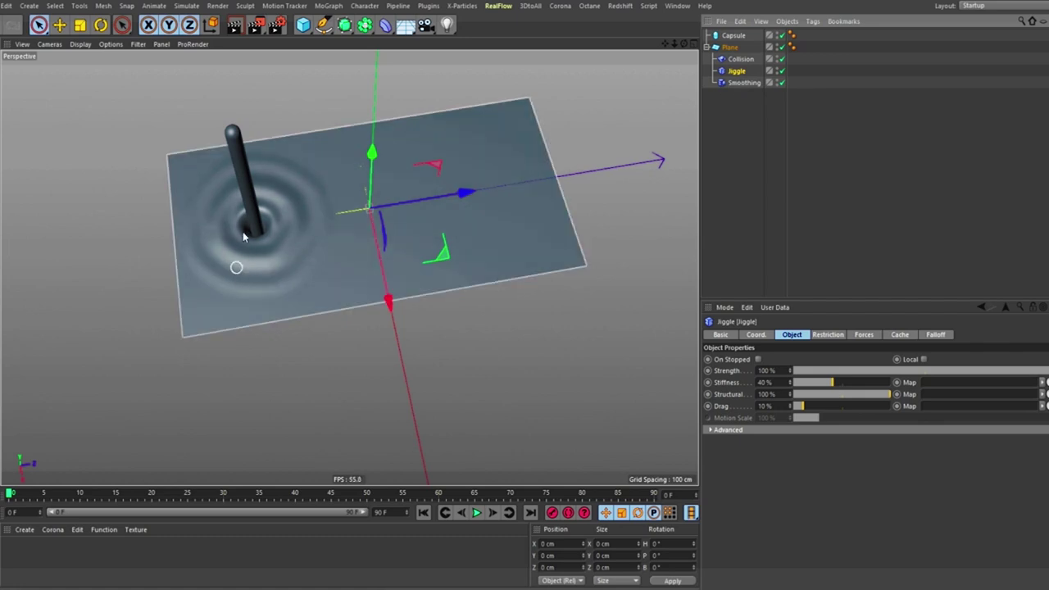
Try moving the capsule around the plane to test the ripples with the Jiggle deformer
alt+right_drag(245, 225, 258, 202)
alt+drag(257, 235, 264, 197)
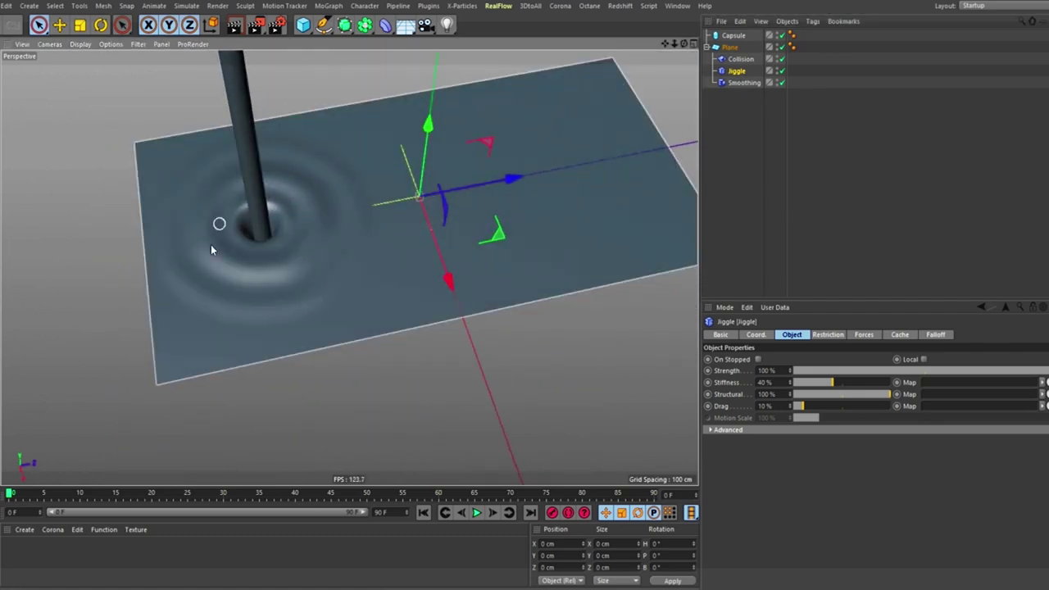
alt+right_drag(264, 232, 261, 292)
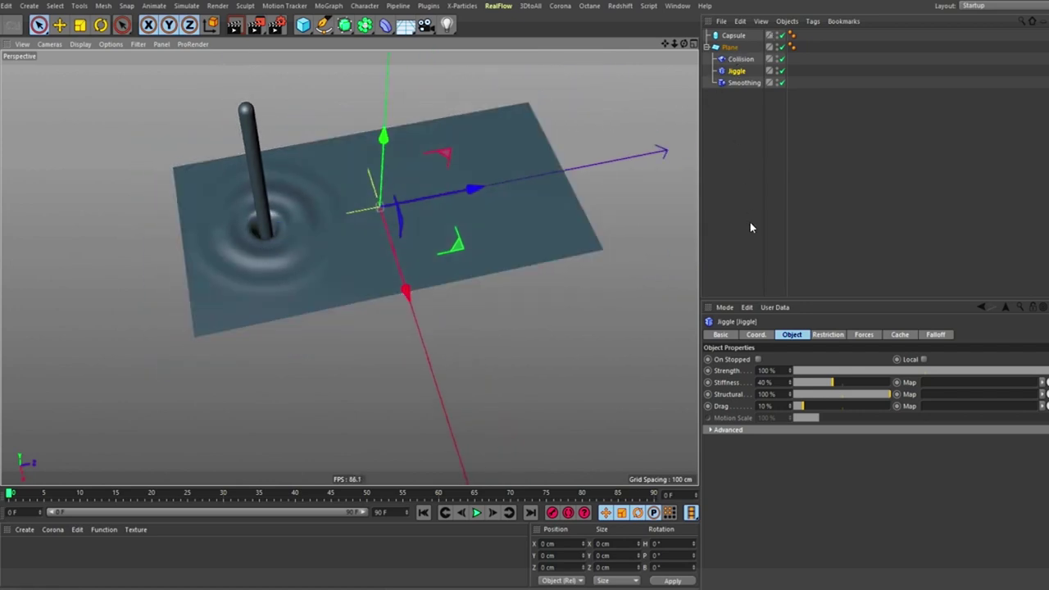
click(732, 36)
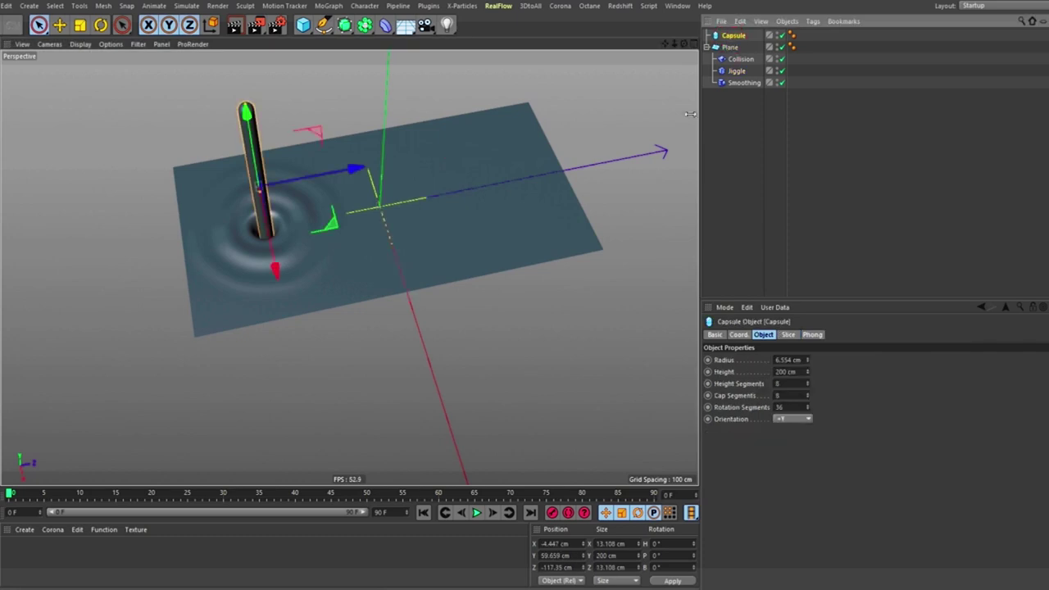
mouse_move(343, 227)
mouse_down()
mouse_move(265, 252)
mouse_move(234, 246)
mouse_move(427, 232)
mouse_move(599, 157)
mouse_move(653, 193)
mouse_move(503, 232)
mouse_move(297, 247)
mouse_move(332, 244)
mouse_up()
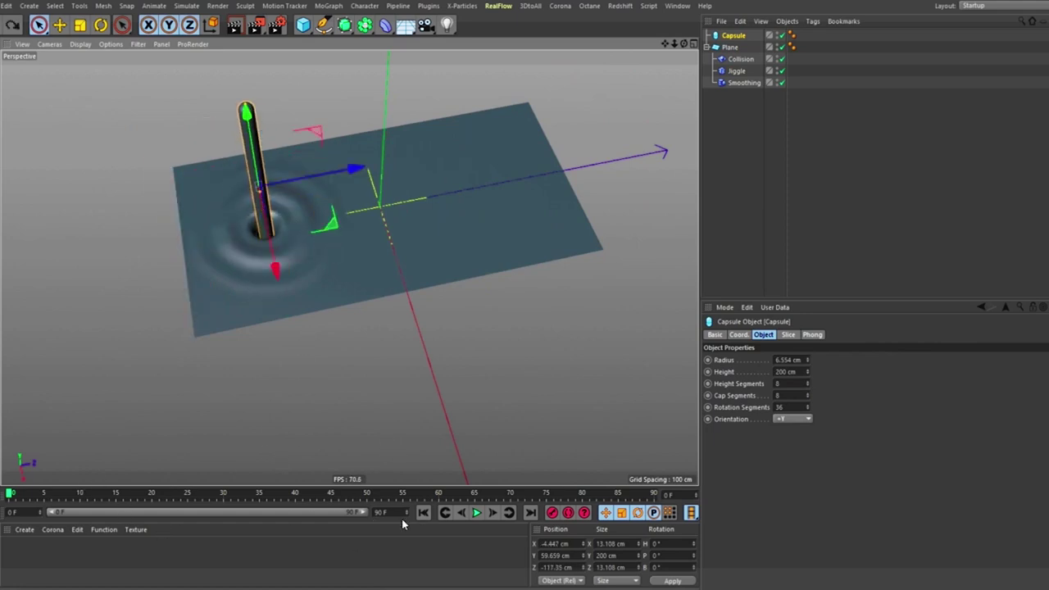
Set the end of the project timeline to 300 frames
click(394, 511)
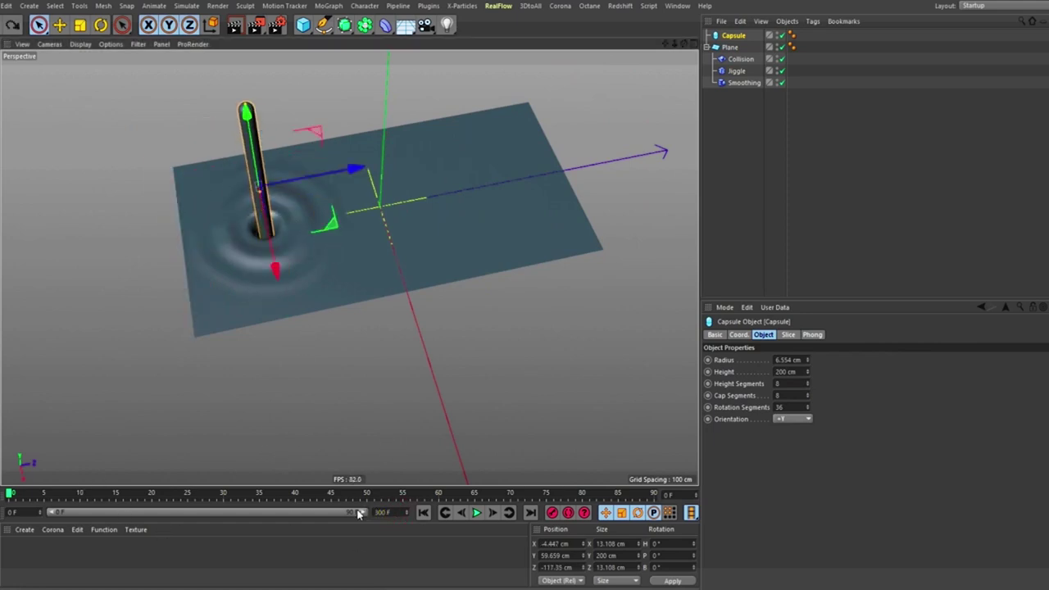
Confirm the 300-frame timeline end and extend the preview range to cover frames 0 to 300
key(Return)
drag(153, 513, 368, 512)
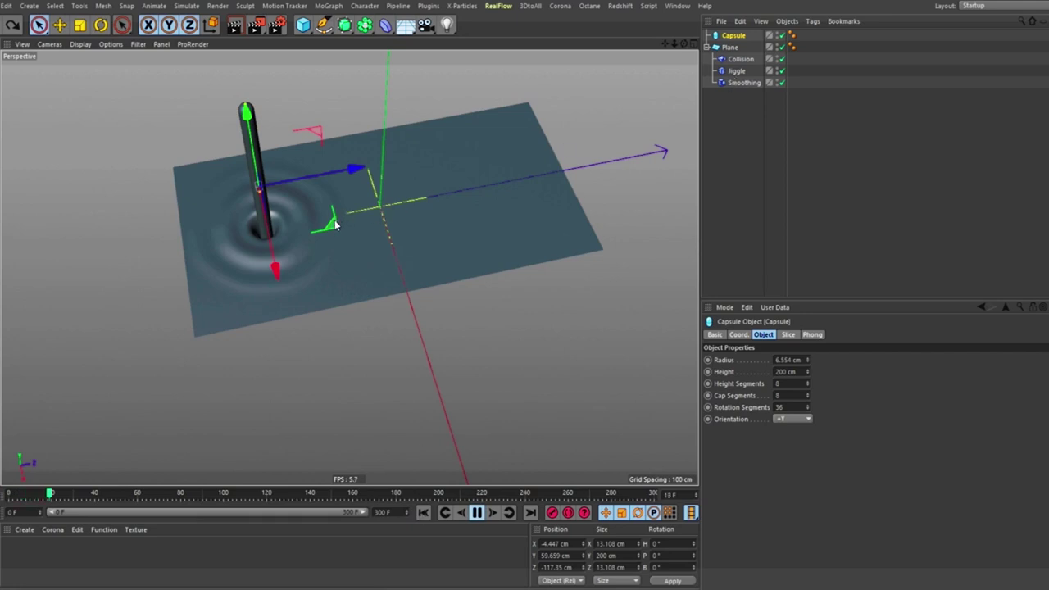
Move the capsule across the plane during playback to about X -20.3 cm, Z 4.1 cm, and return the animation to frame 0
drag(334, 225, 469, 187)
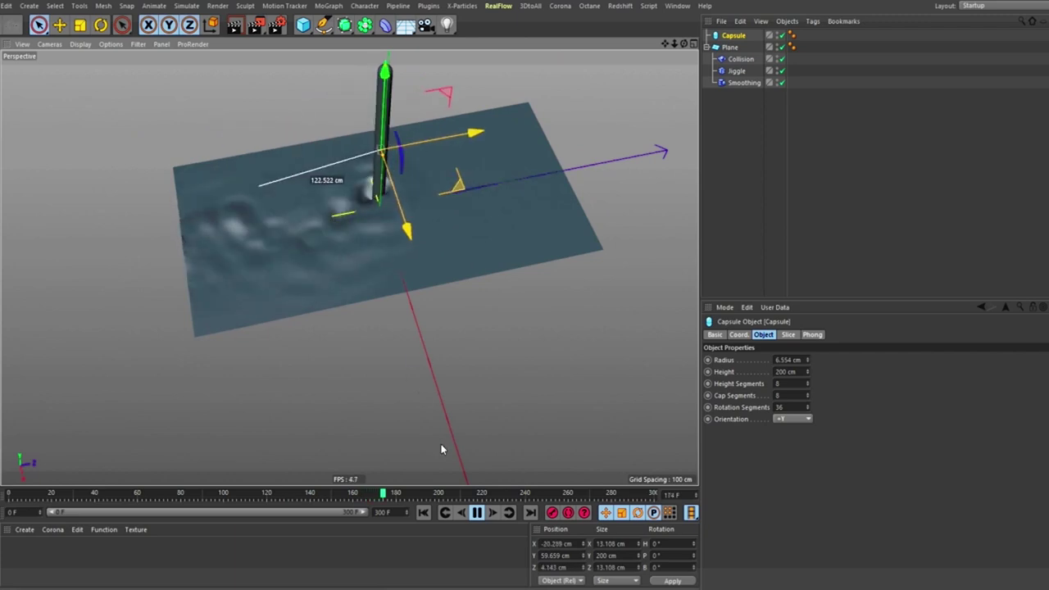
click(476, 512)
click(423, 513)
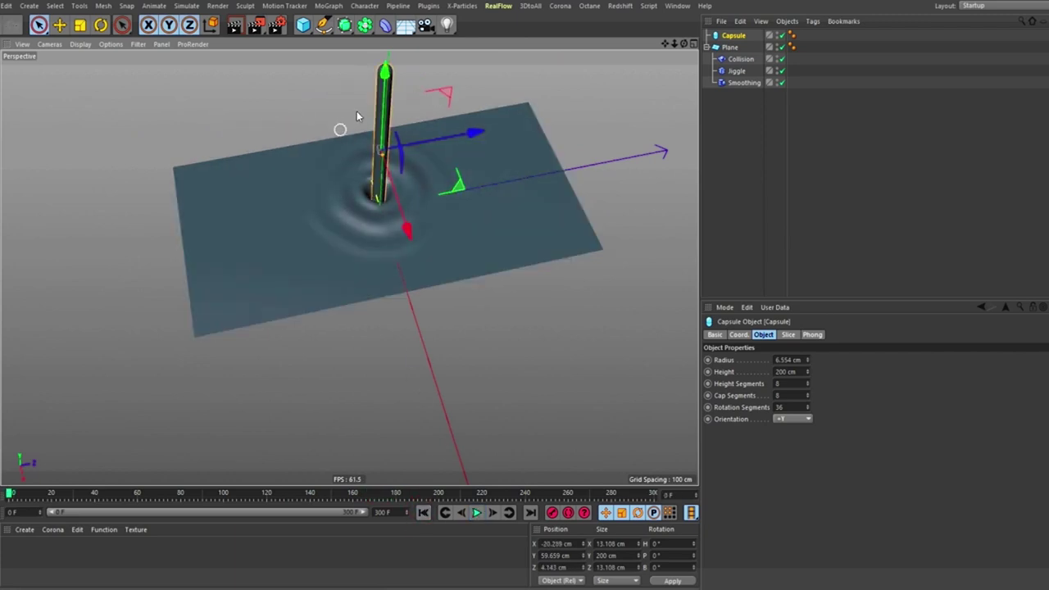
Create a new default material
mouse_move(332, 174)
alt+mouse_down()
mouse_move(356, 159)
mouse_move(331, 219)
mouse_move(336, 244)
alt+mouse_up()
double_click(23, 557)
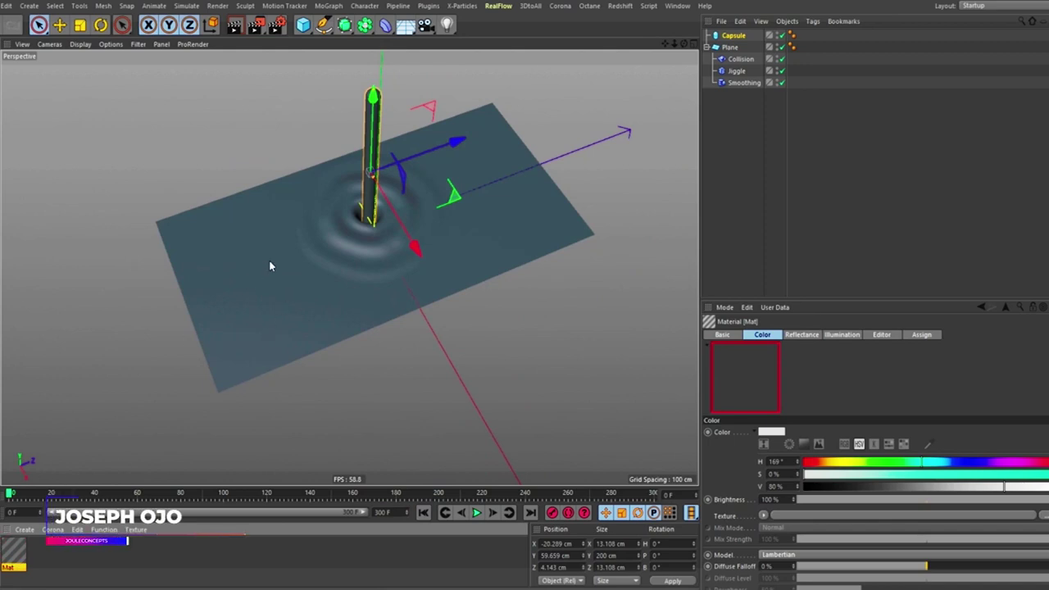
right_click(351, 233)
click(869, 137)
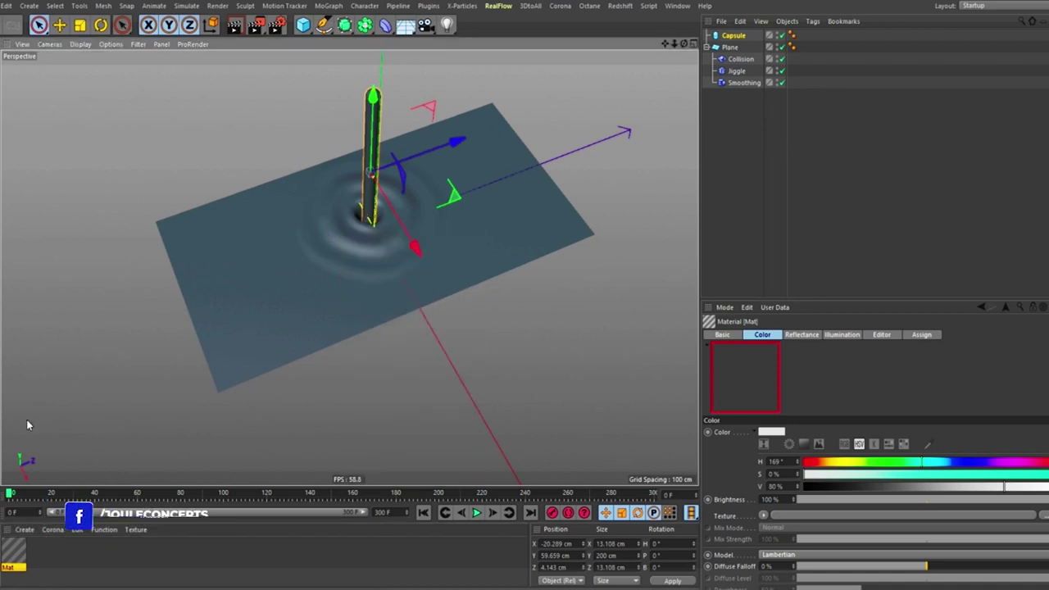
Examine the ripples around the capsule on the plane from several angles and distances
alt+right_drag(322, 208, 329, 188)
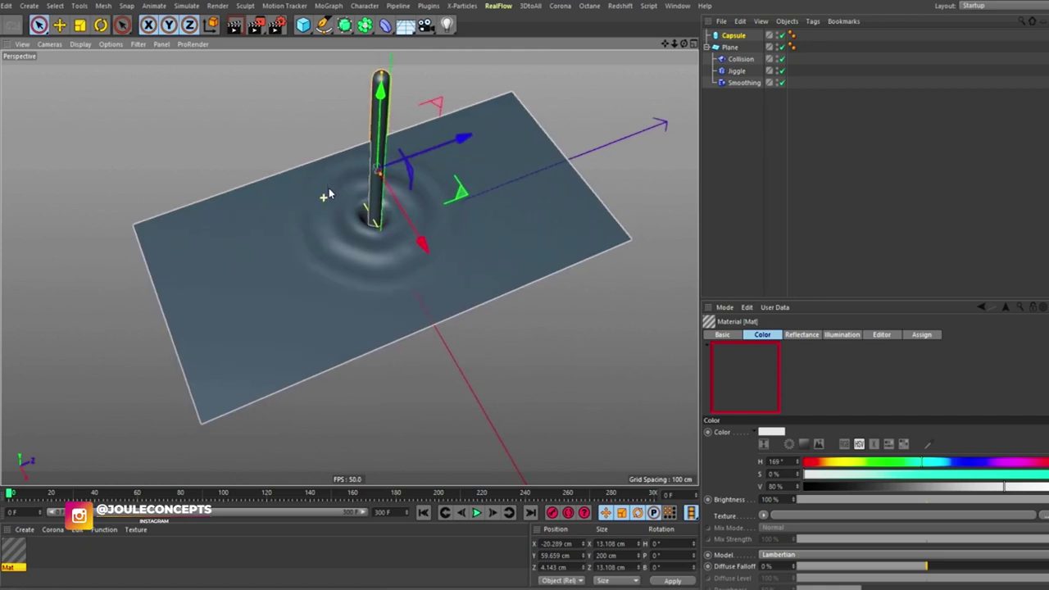
alt+drag(339, 193, 356, 208)
alt+right_drag(361, 164, 355, 190)
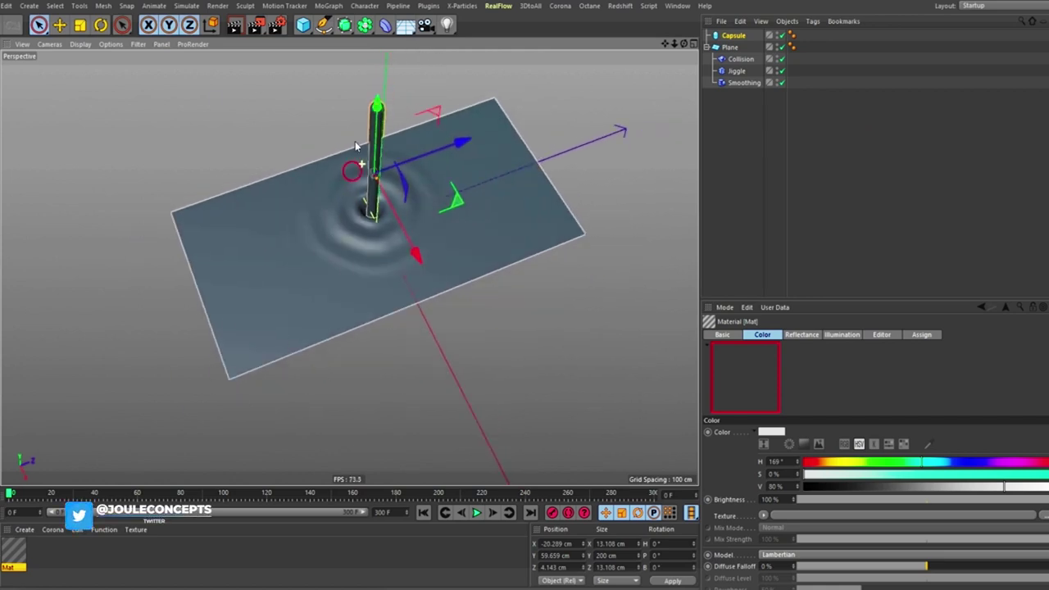
alt+drag(354, 142, 353, 140)
alt+middle_drag(363, 238, 349, 268)
alt+right_drag(370, 149, 385, 100)
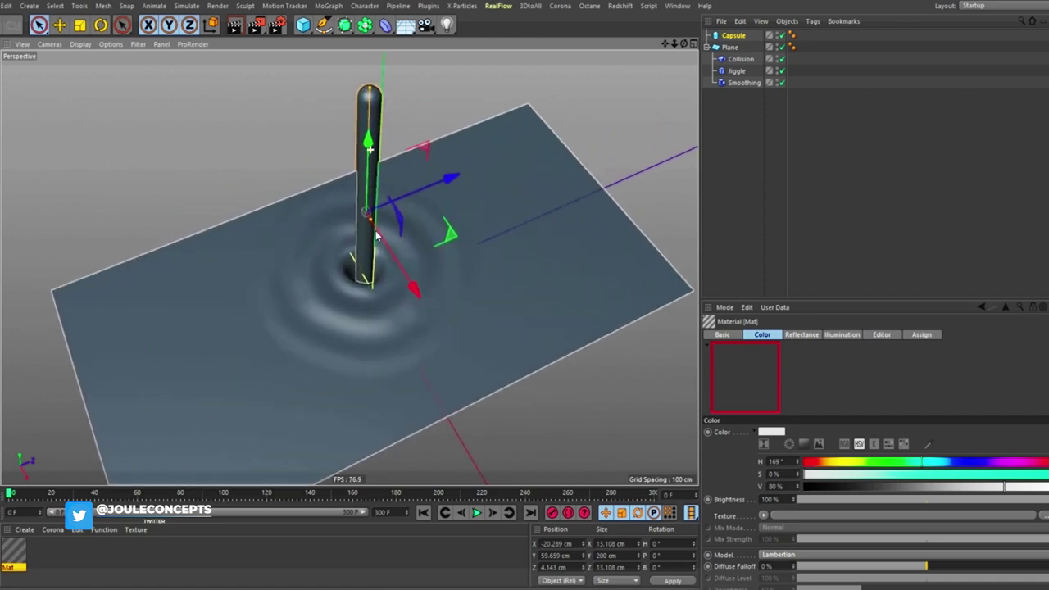
right_click(369, 231)
click(329, 249)
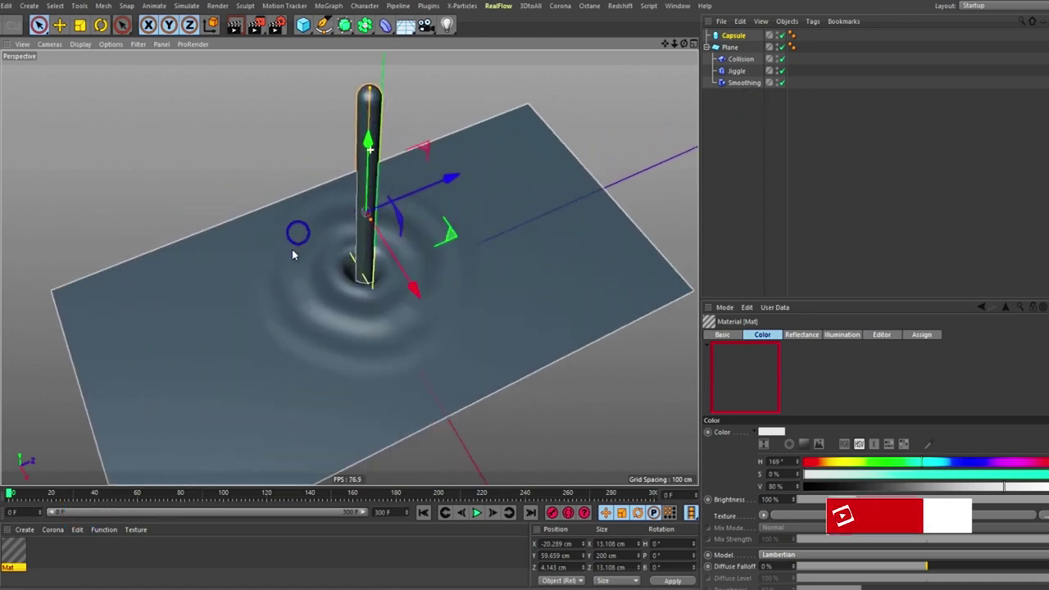
alt+drag(292, 249, 311, 259)
alt+middle_drag(352, 208, 364, 176)
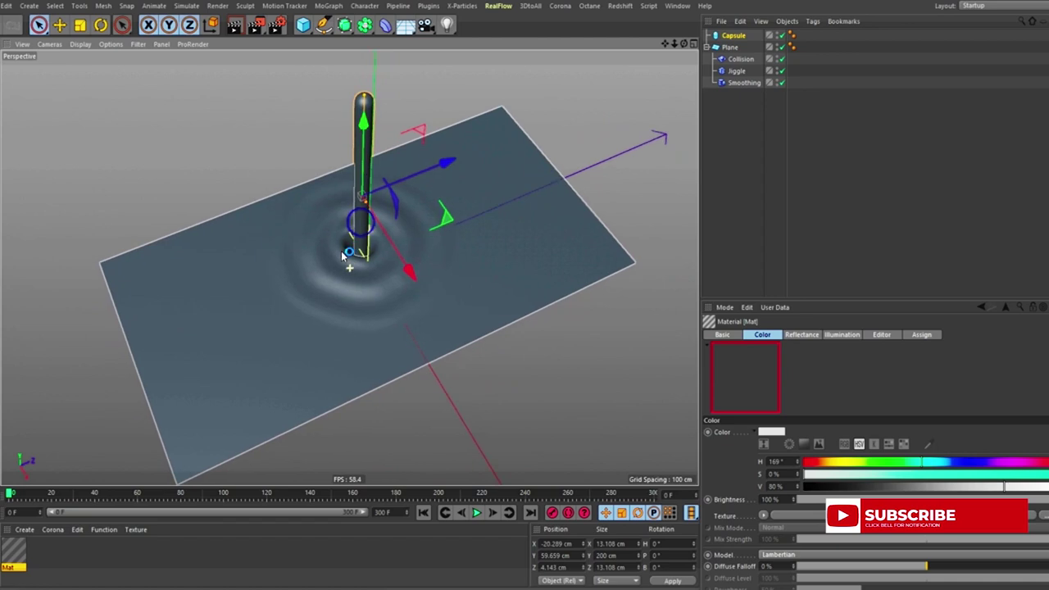
alt+right_drag(361, 218, 343, 259)
alt+drag(343, 257, 309, 254)
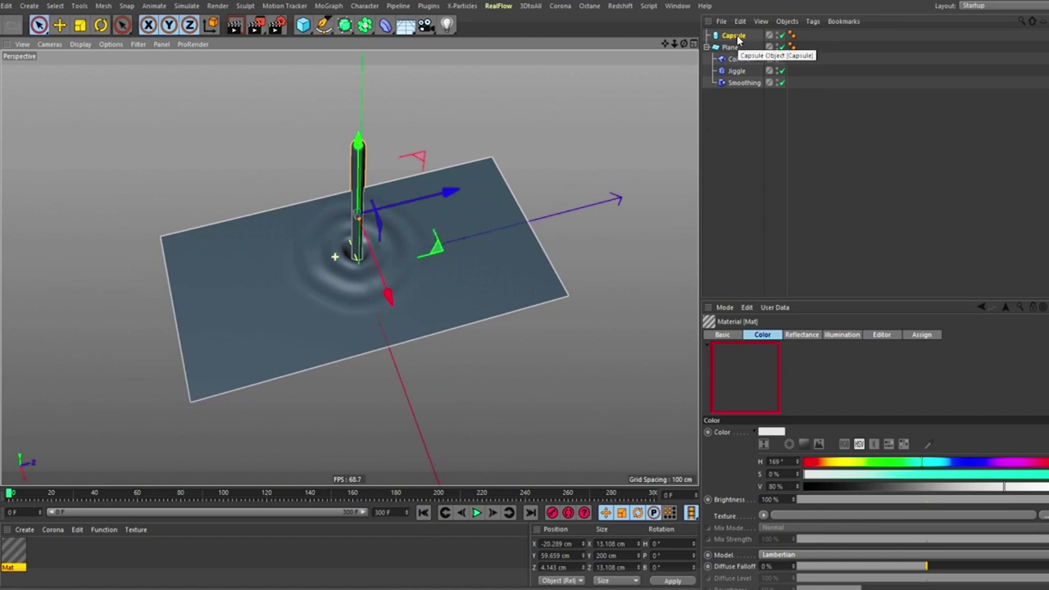
Play the animation and move the capsule across the plane to about X 40.5 cm, Z 57.8 cm to generate ripples
click(477, 513)
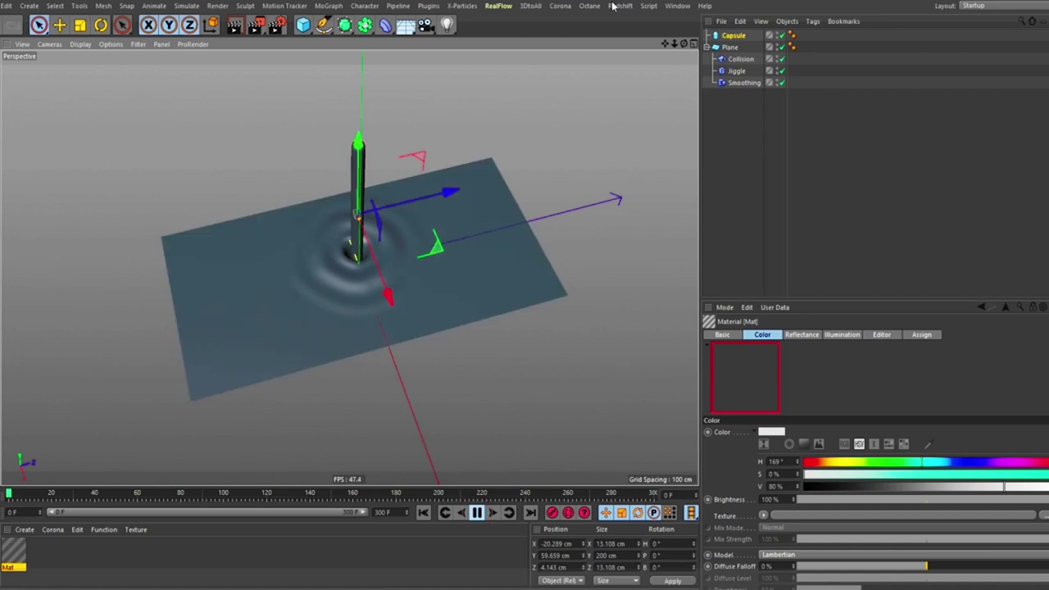
drag(425, 268, 297, 198)
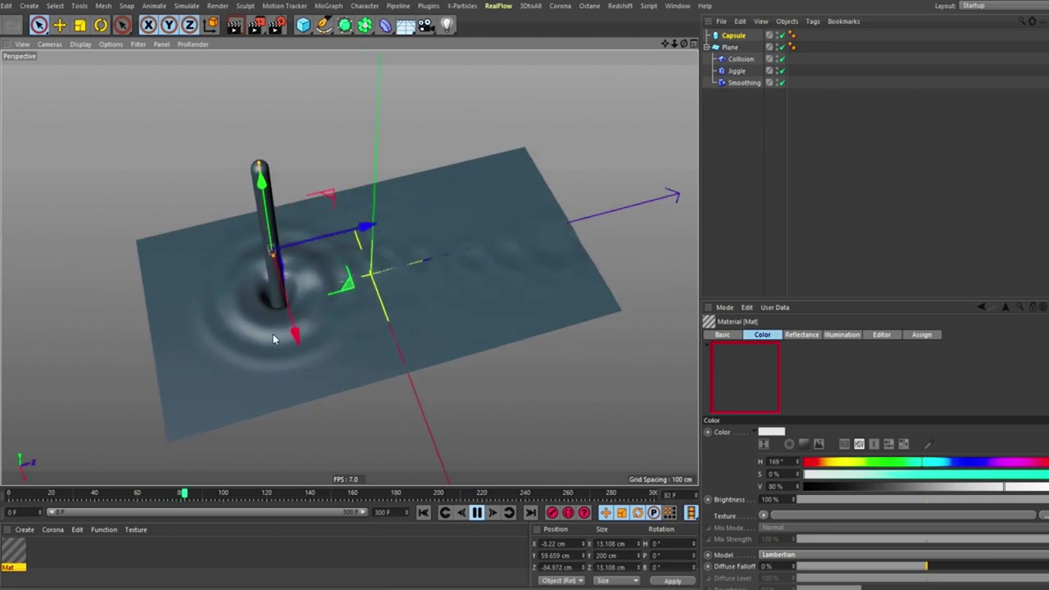
drag(348, 286, 537, 311)
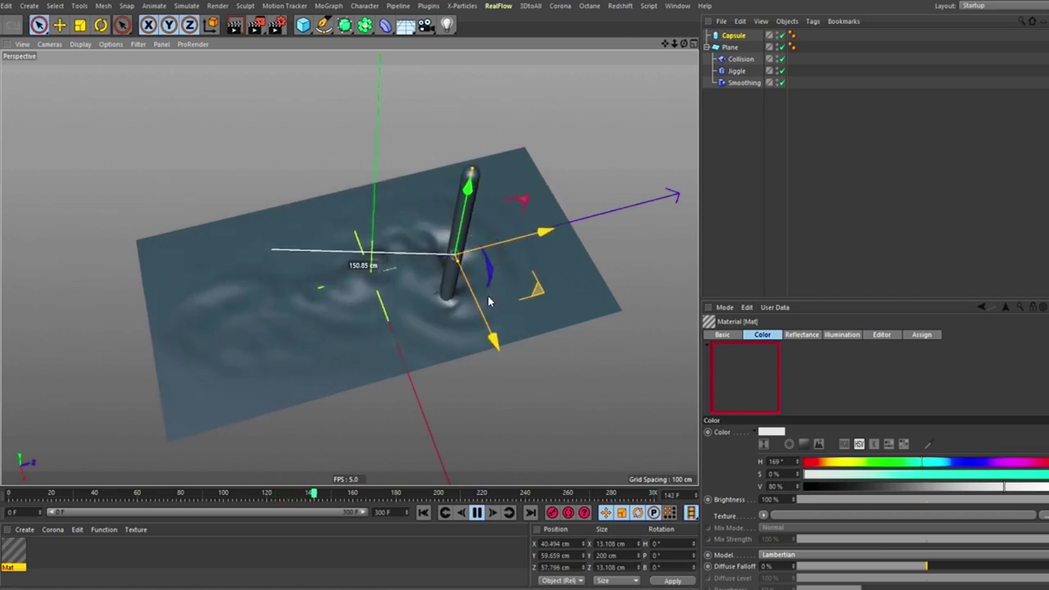